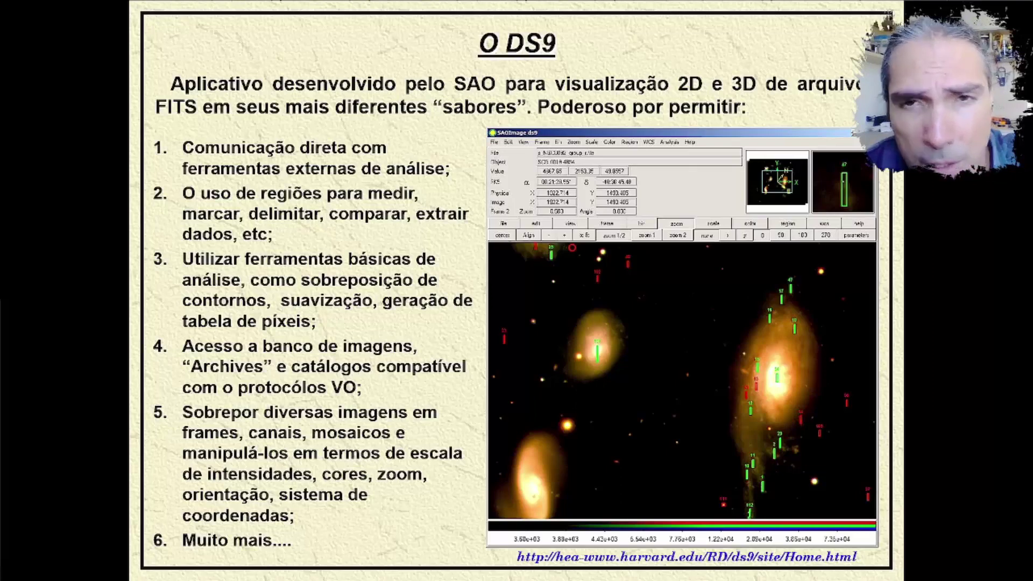
# Step: Switch from the slideshow to the Chrome window and search Google for "ds9 download"
pyautogui.hotkey('alt', 'Tab')
pyautogui.hotkey('alt', 'Tab')
pyautogui.hotkey('alt', 'Tab')
pyautogui.hotkey('alt', 'Tab')
pyautogui.hotkey('alt', 'Tab')
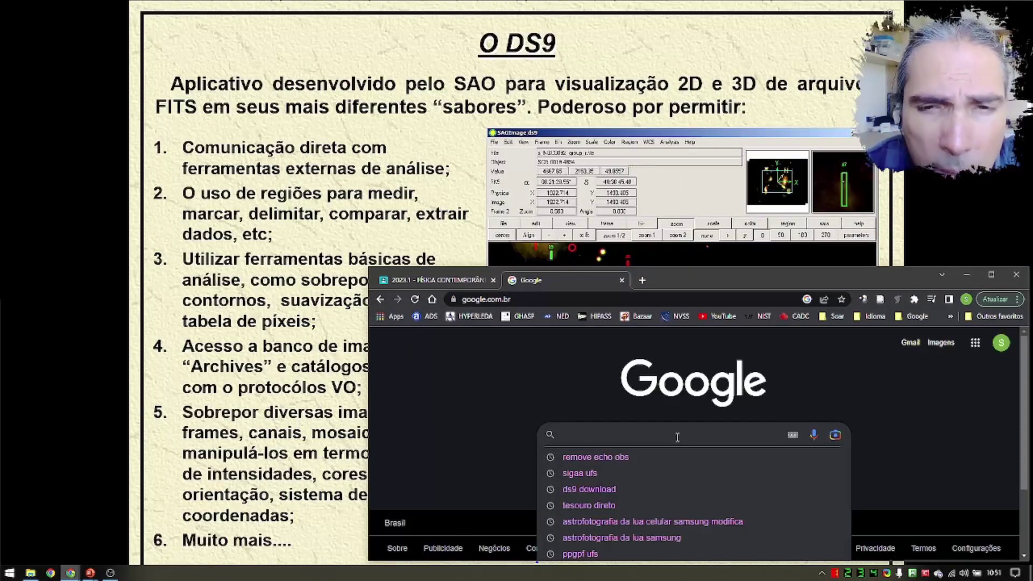
pyautogui.write('ds9')
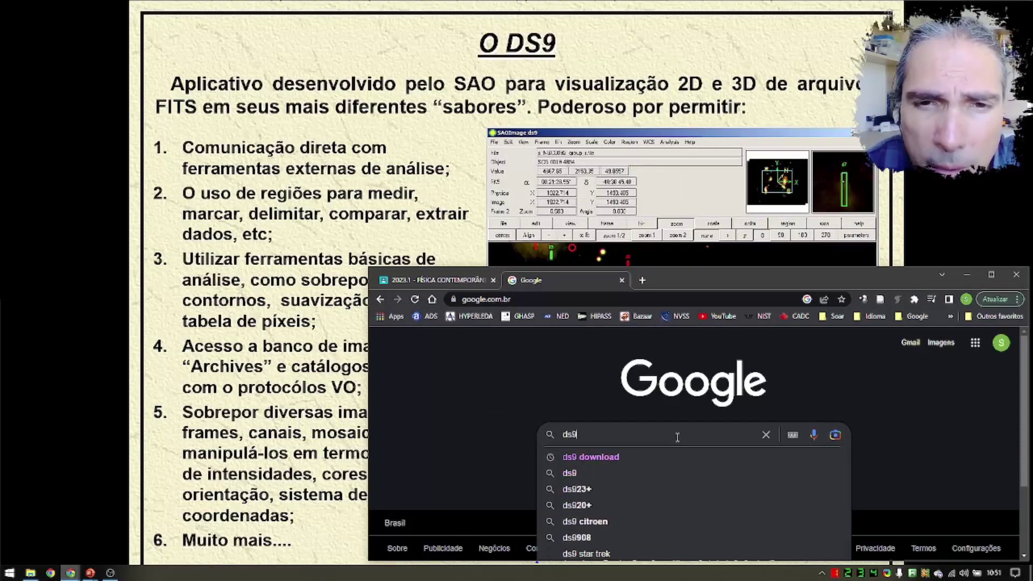
pyautogui.write(' downl')
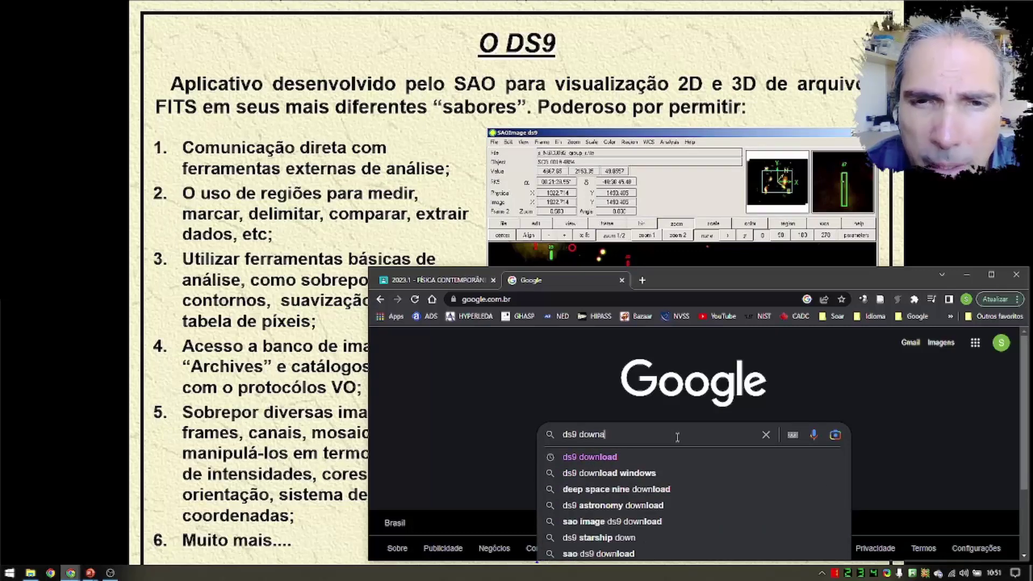
pyautogui.write('oad')
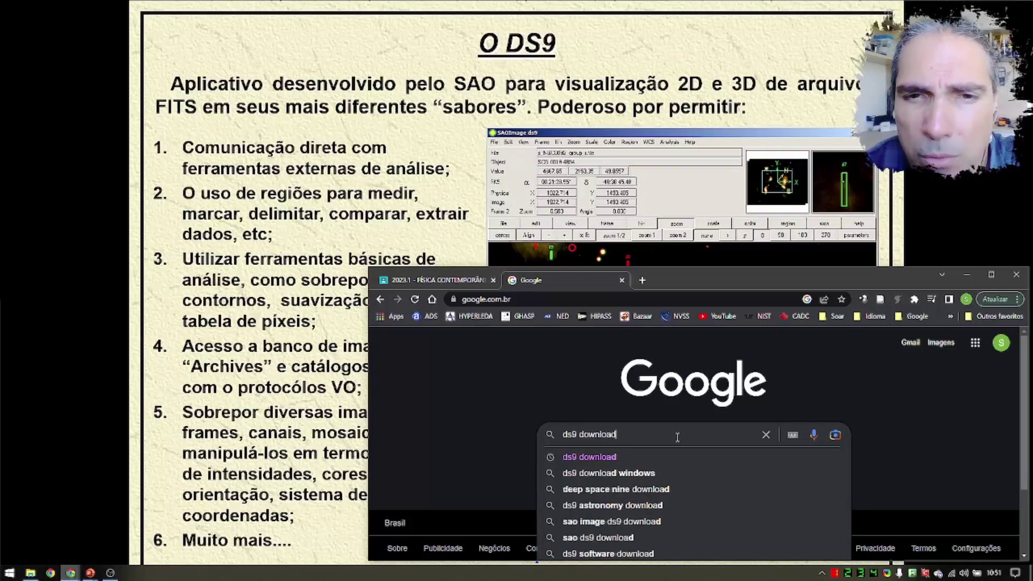
pyautogui.press('Return')
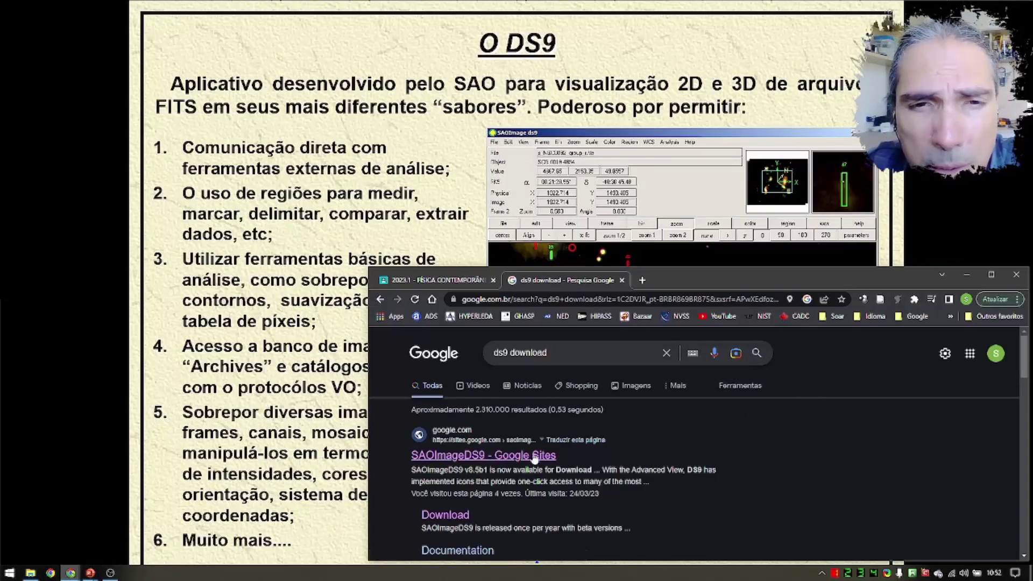
# Step: Enlarge the browser window, open the SAOImageDS9 Google Sites result and go to its Download page
pyautogui.doubleClick(701, 269)
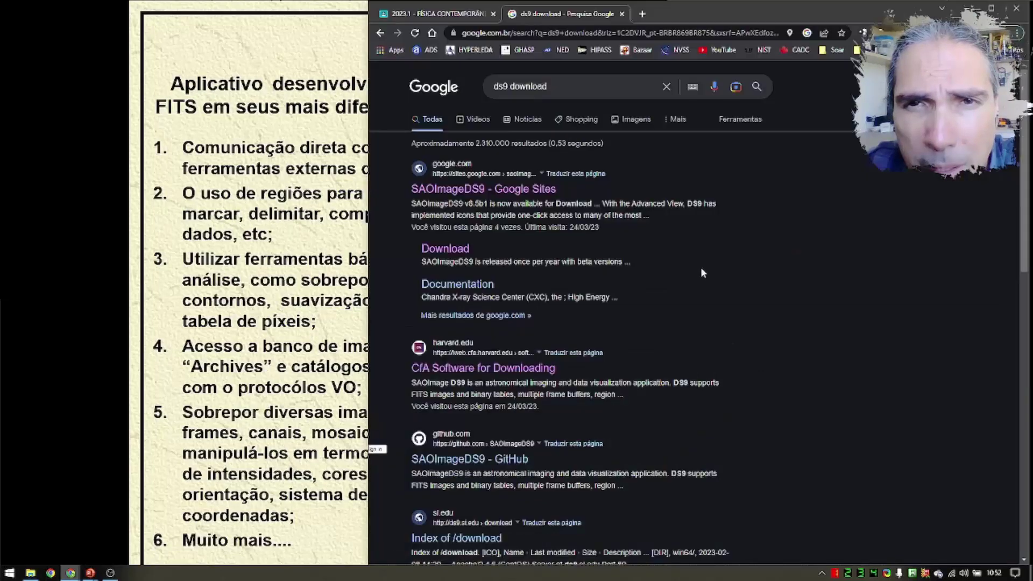
pyautogui.click(500, 191)
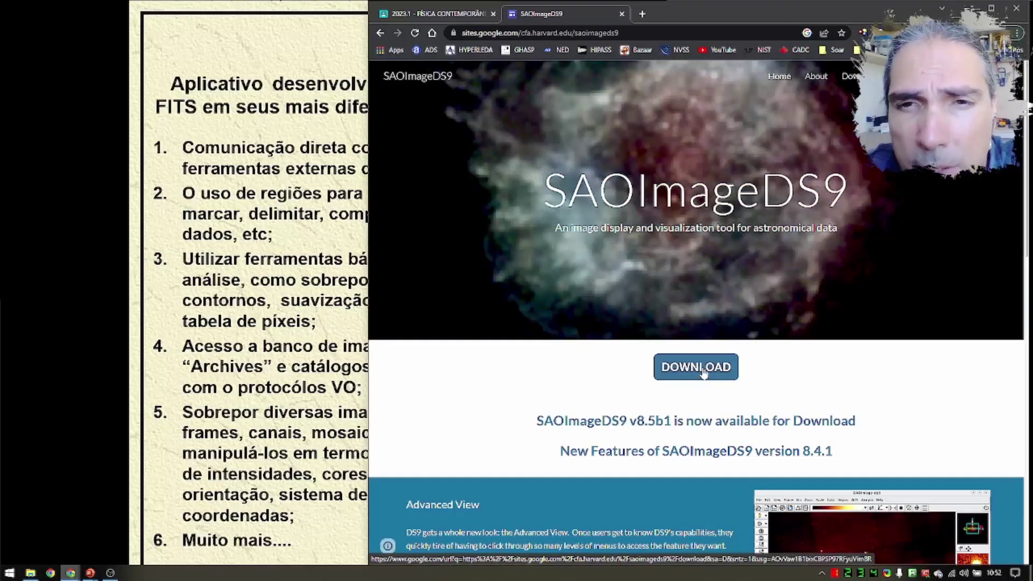
pyautogui.click(703, 370)
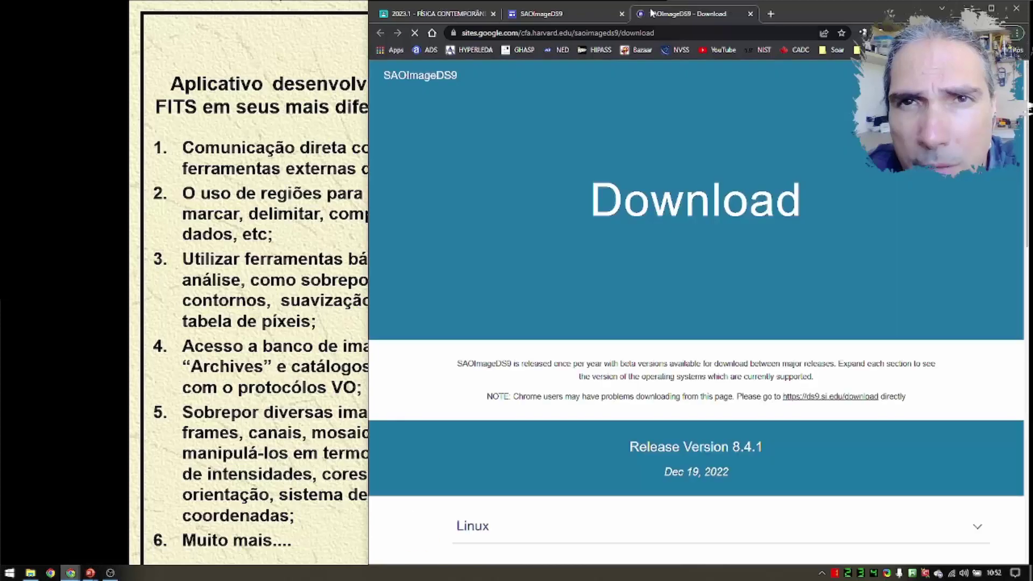
# Step: Look through the download page for the available releases, operating systems, affiliated packages and archive
pyautogui.scroll(-3, 708, 258)
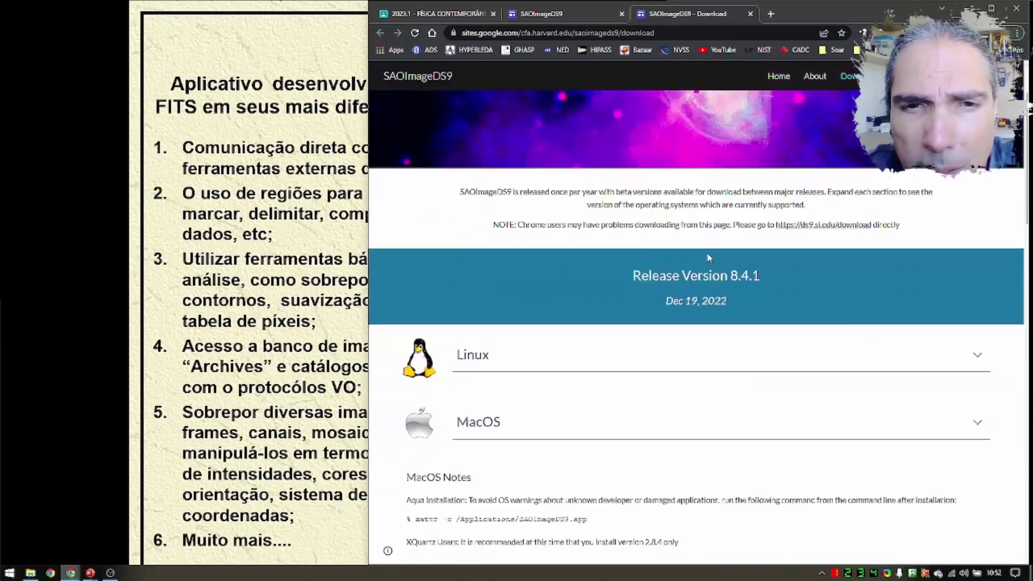
pyautogui.scroll(-2, 708, 259)
pyautogui.scroll(-1, 599, 272)
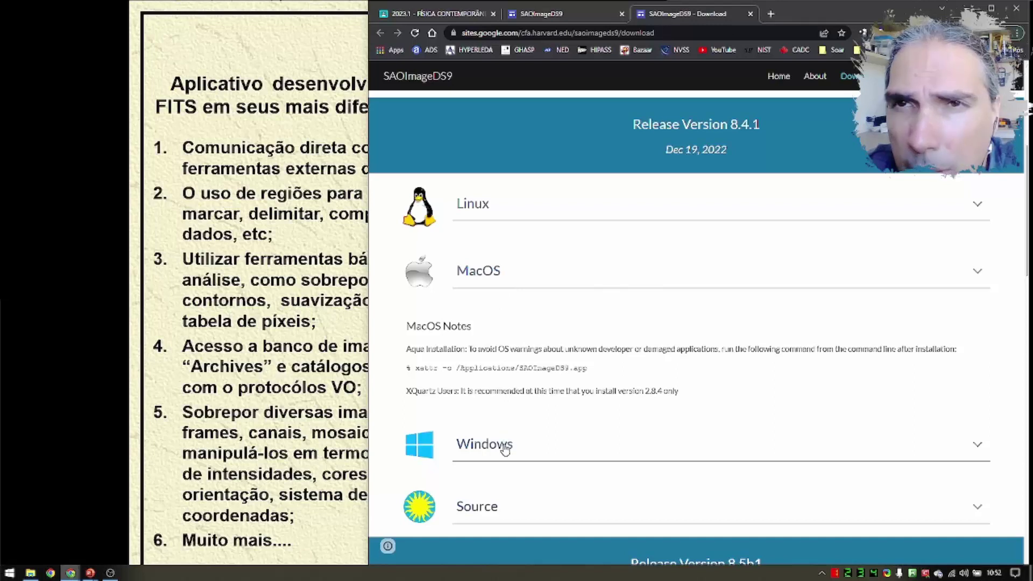
pyautogui.scroll(-1, 512, 493)
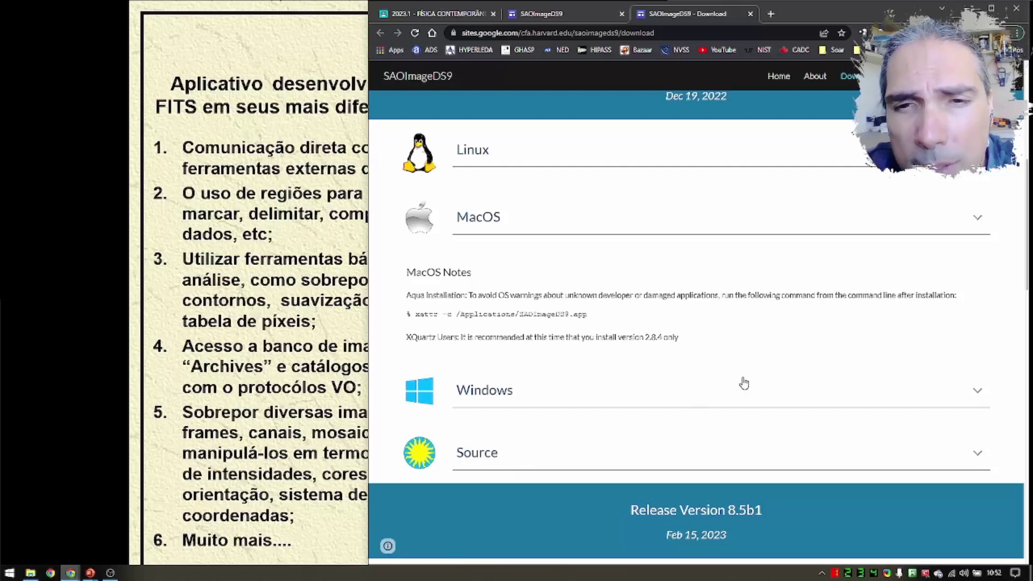
pyautogui.scroll(-10, 742, 382)
pyautogui.scroll(-10, 743, 381)
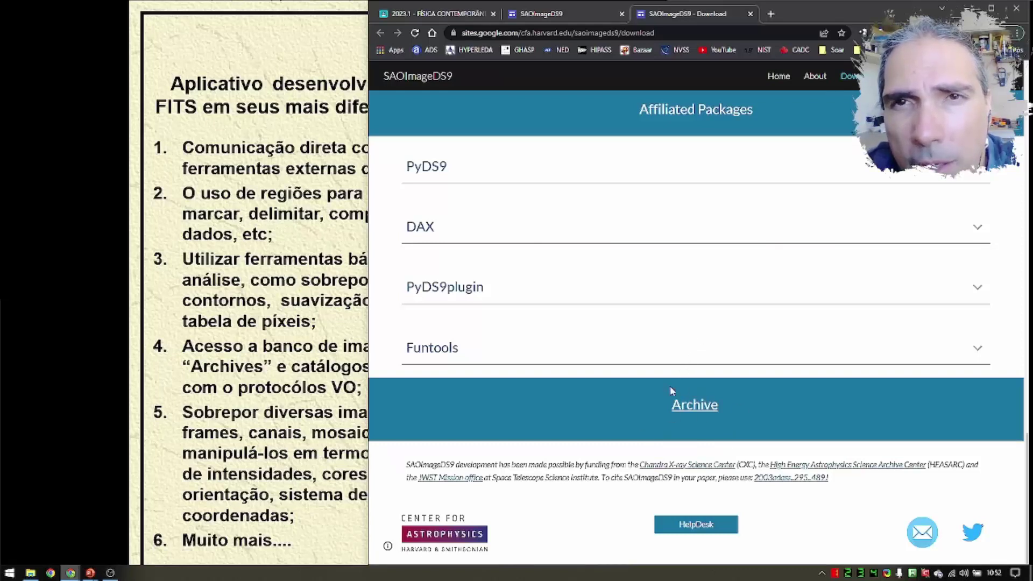
pyautogui.scroll(5, 682, 388)
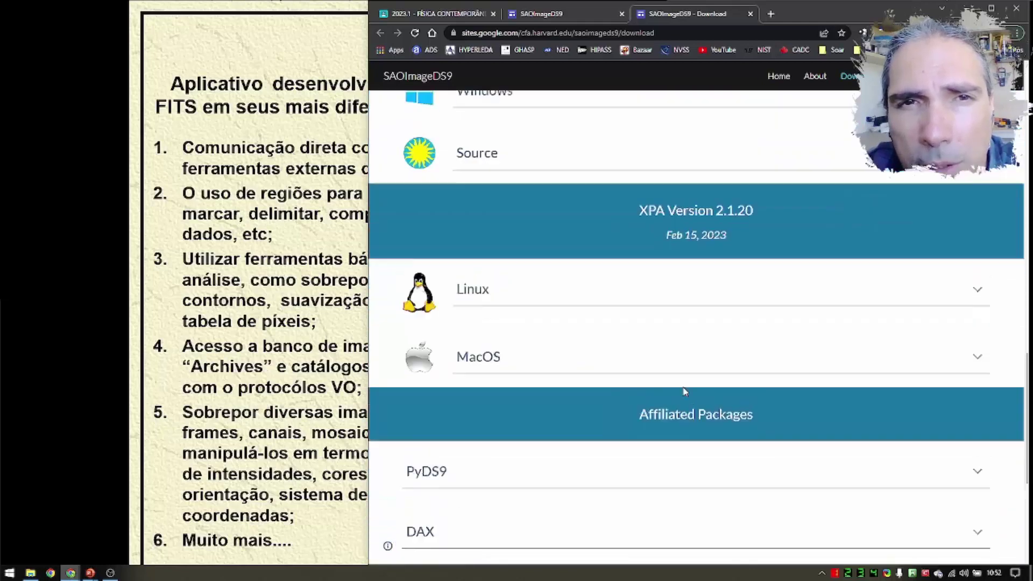
pyautogui.scroll(10, 684, 391)
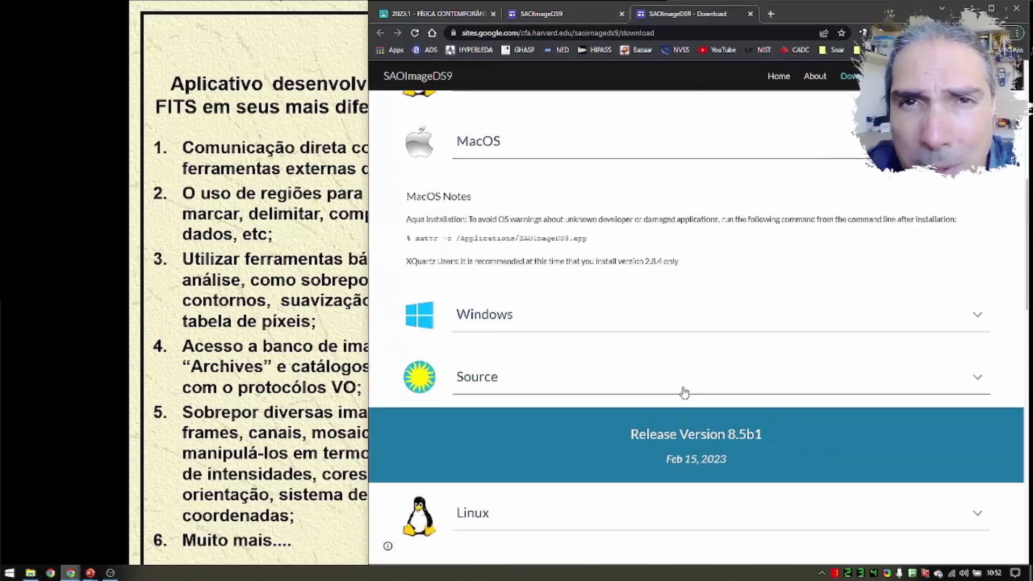
pyautogui.scroll(4, 685, 391)
pyautogui.scroll(-2, 685, 391)
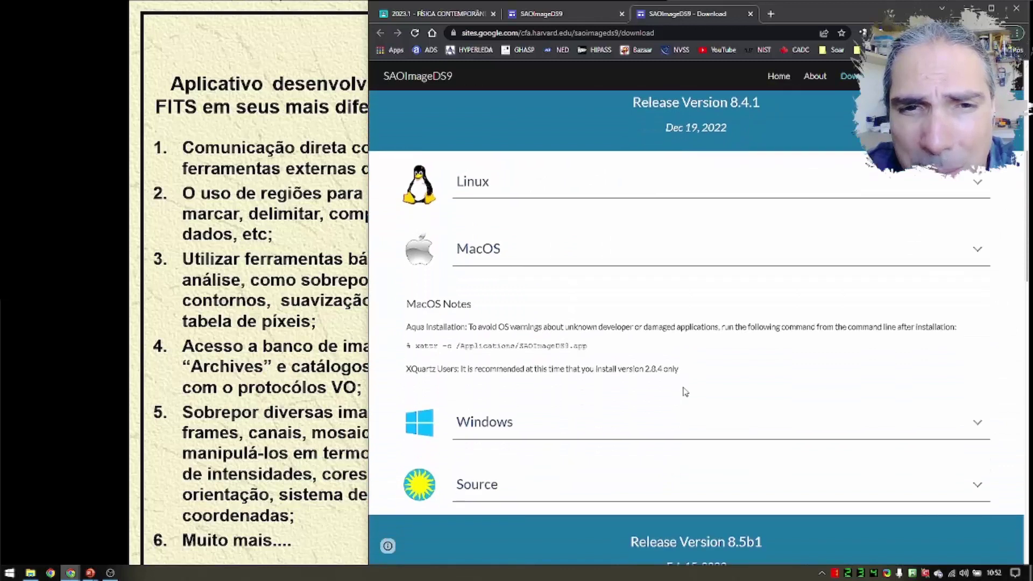
# Step: Expand the Windows downloads of Release Version 8.4.1 and review the other releases and packages offered on the page
pyautogui.click(481, 428)
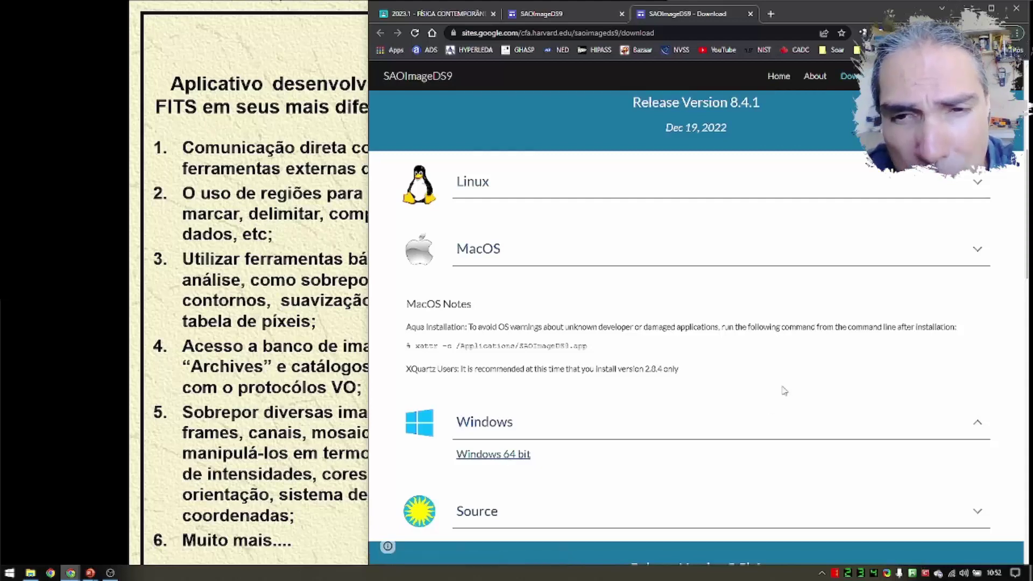
pyautogui.scroll(-4, 782, 386)
pyautogui.scroll(-5, 777, 398)
pyautogui.scroll(-5, 662, 462)
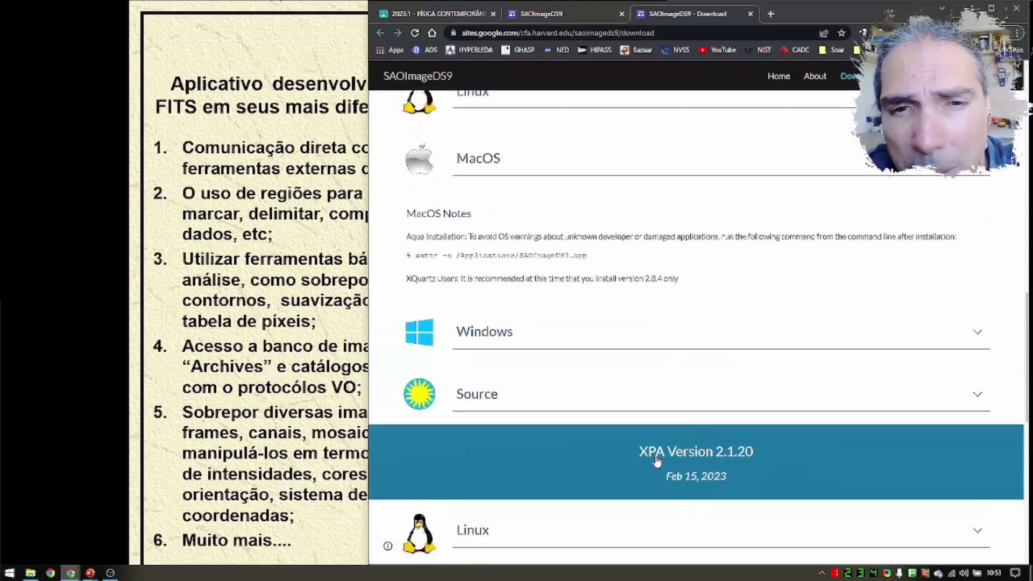
pyautogui.scroll(-6, 683, 463)
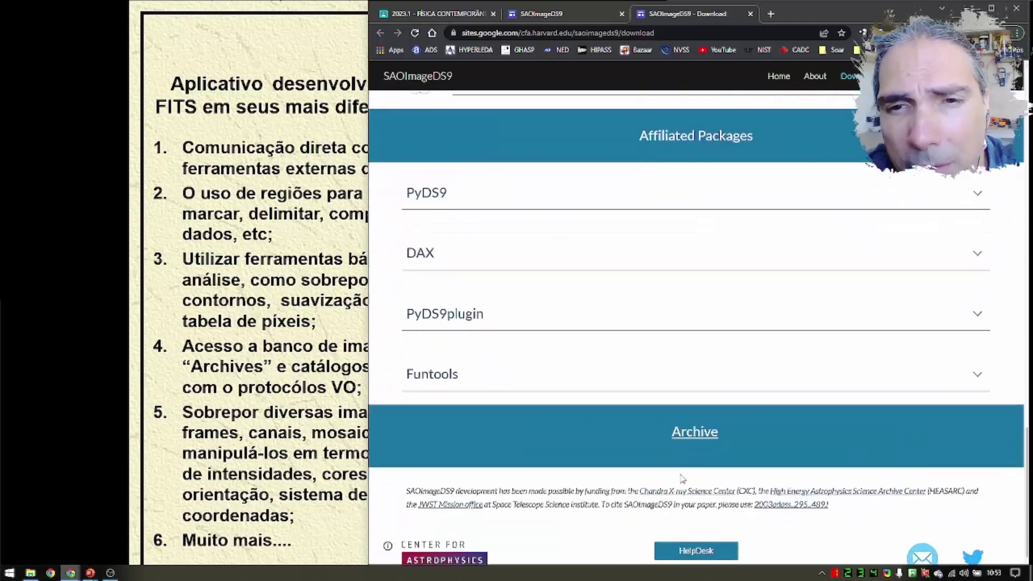
pyautogui.scroll(15, 748, 420)
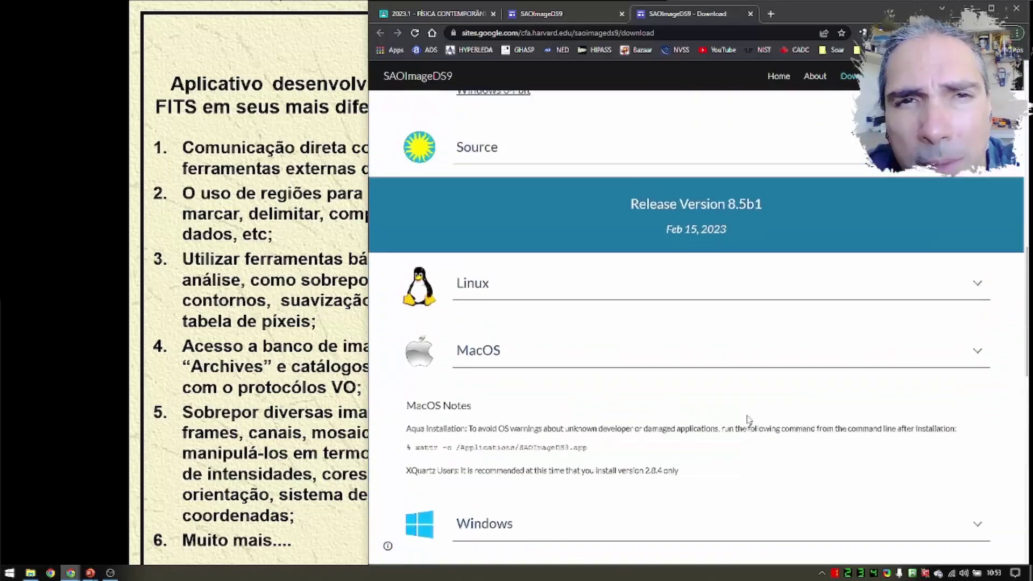
pyautogui.scroll(3, 599, 357)
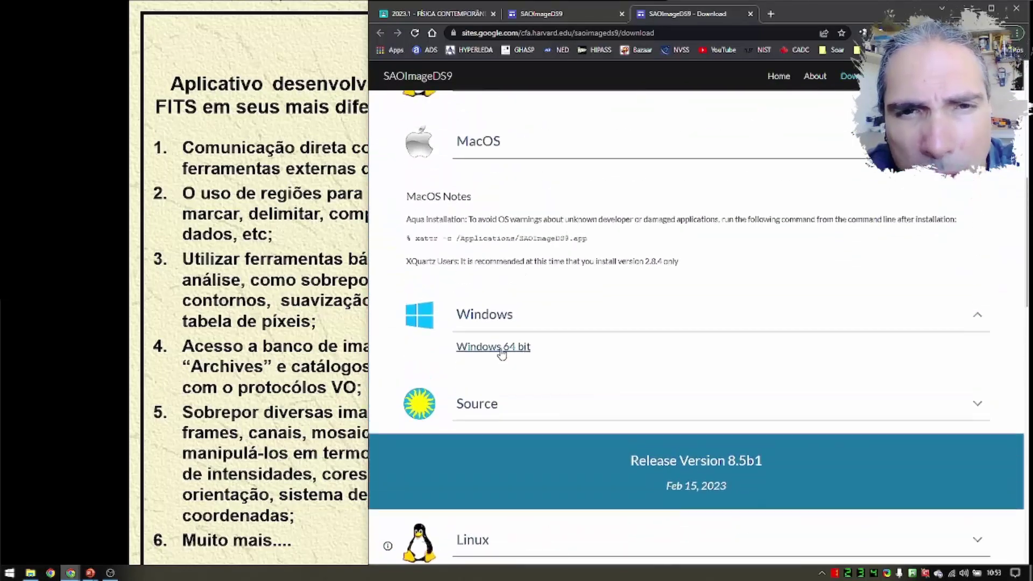
# Step: Start saving the Windows 64 bit installer of version 8.4.1 to the Exemplos folder, and cancel that download
pyautogui.click(500, 347)
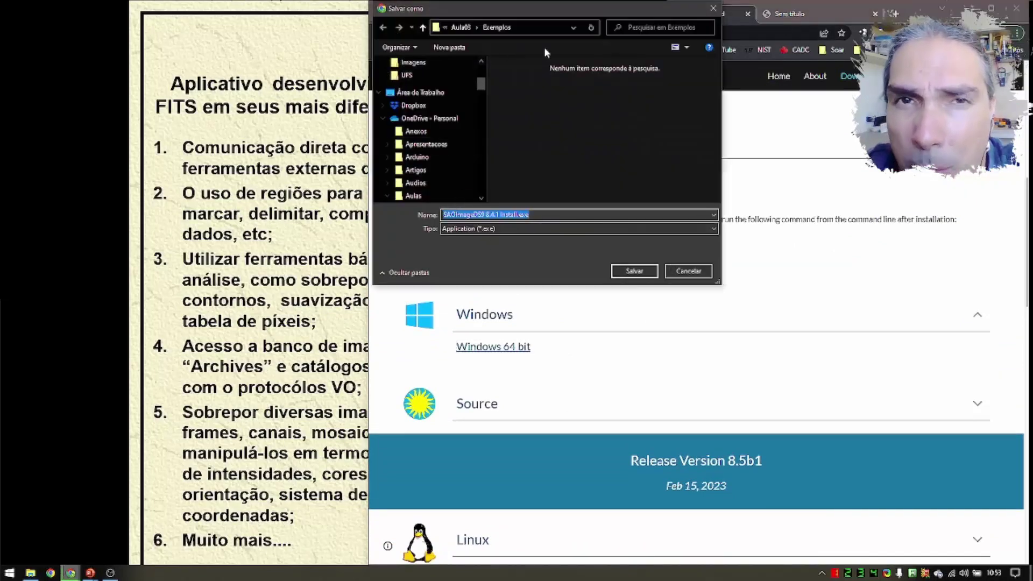
pyautogui.moveTo(541, 15); pyautogui.dragTo(611, 78)
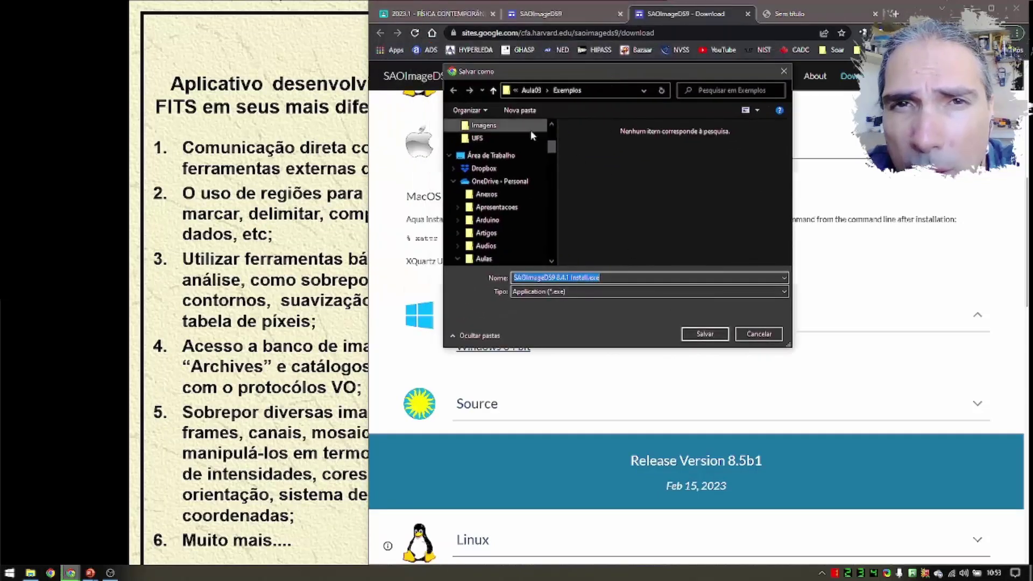
pyautogui.click(704, 334)
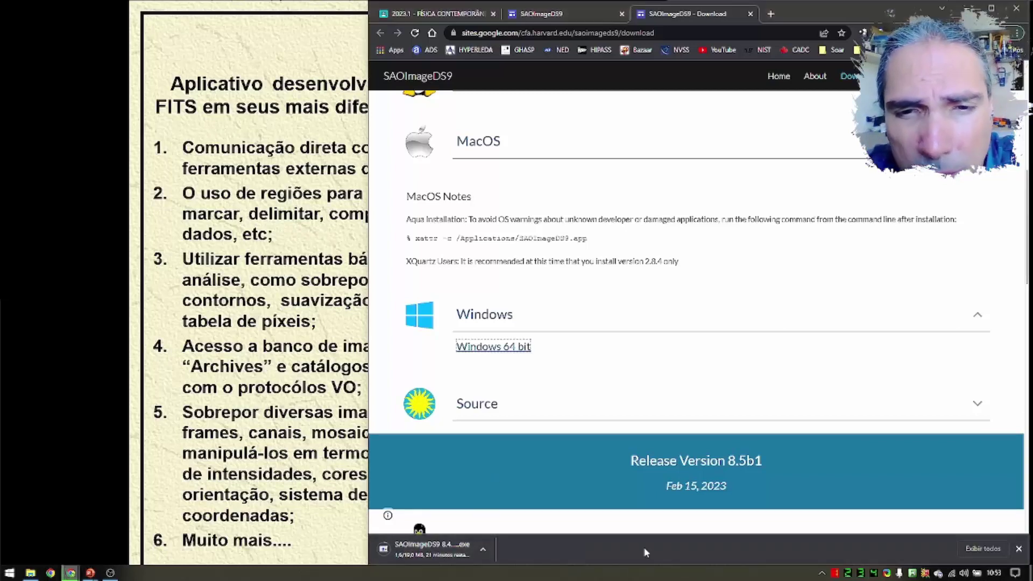
pyautogui.click(483, 549)
pyautogui.click(514, 531)
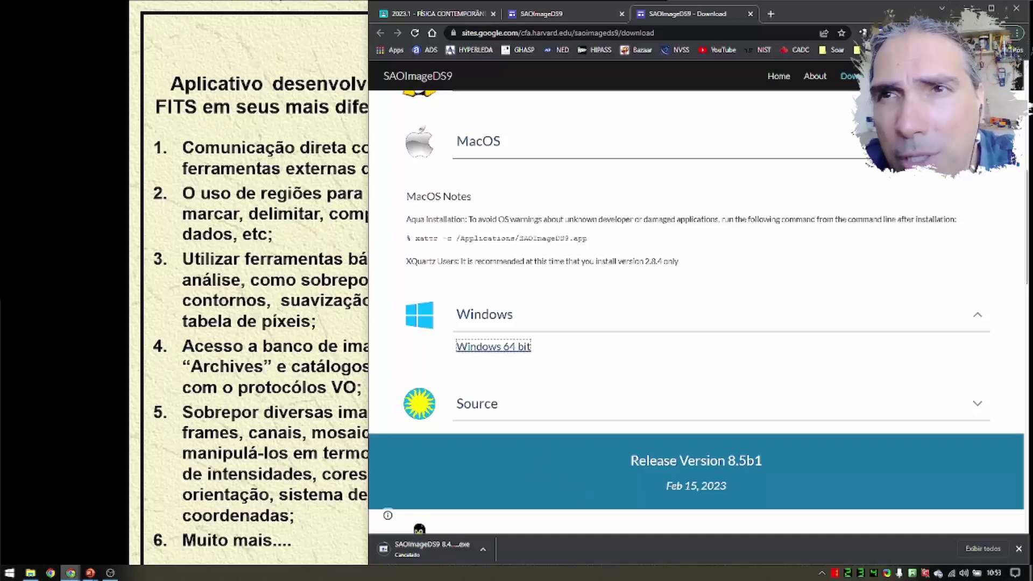
# Step: Return to the PowerPoint presentation, end the slideshow and minimize its window to show the desktop
pyautogui.hotkey('alt', 'Tab')
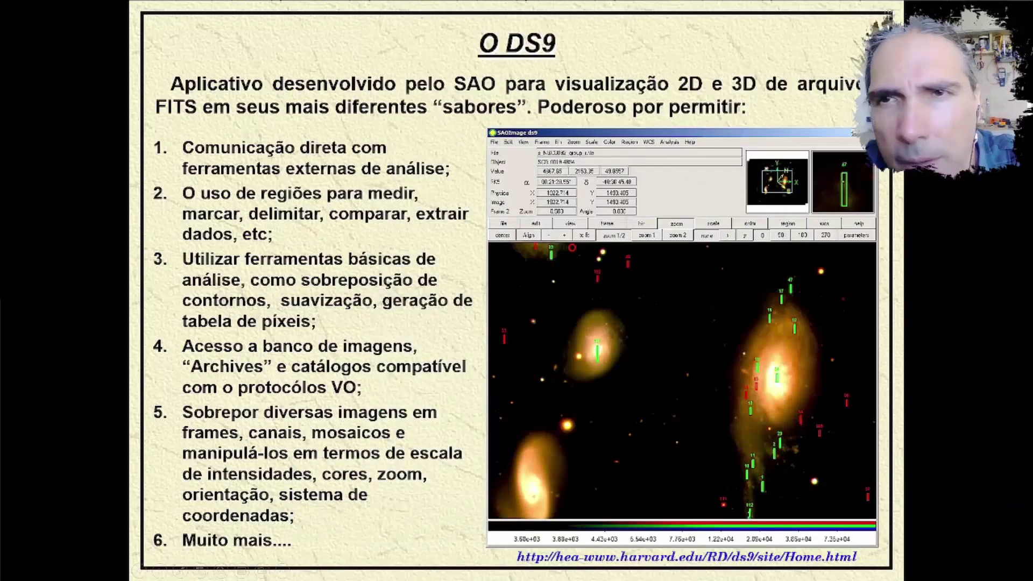
pyautogui.press('Escape')
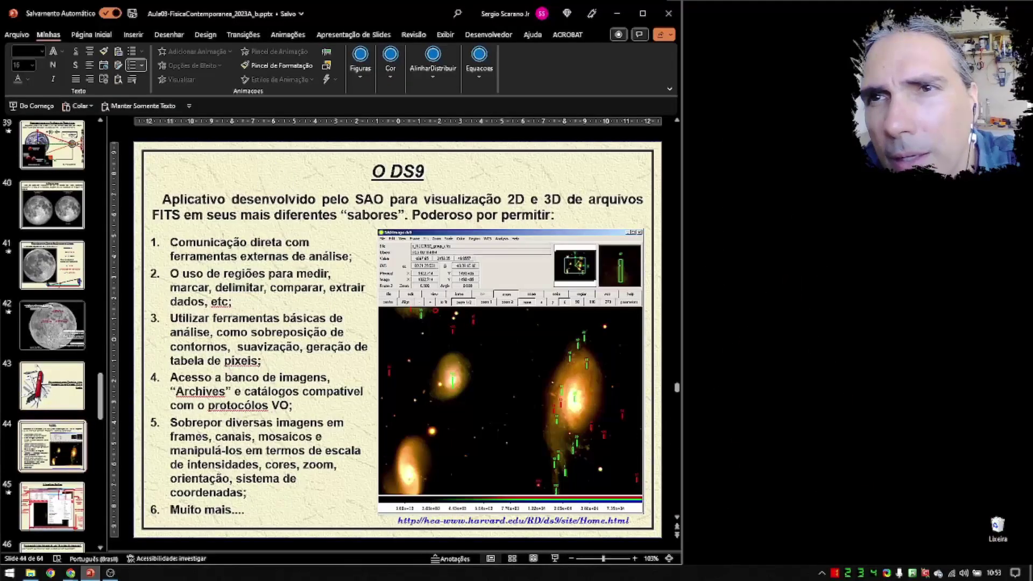
pyautogui.click(617, 13)
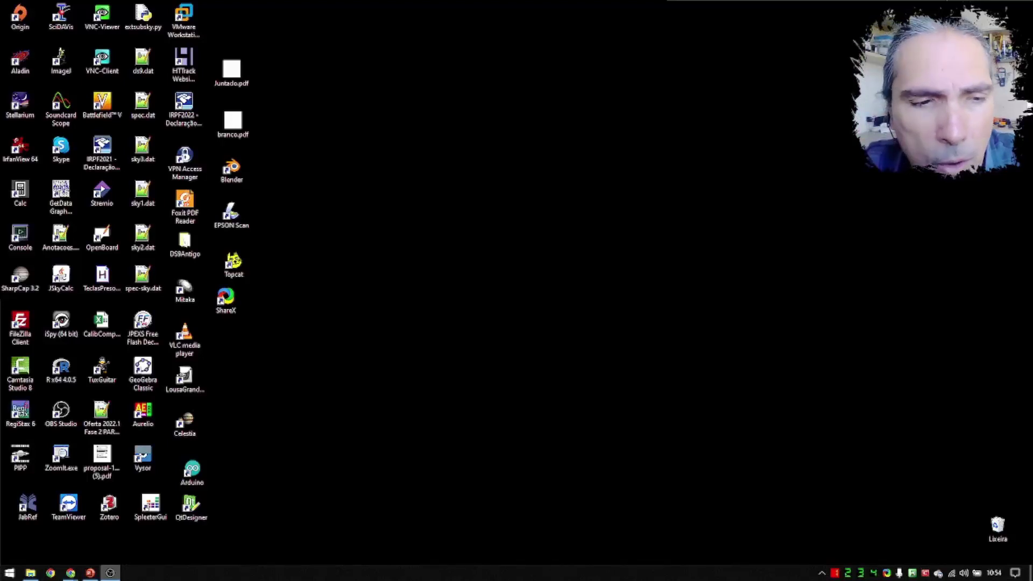
# Step: Switch to Chrome and open the Atividades page of the FÍSICA CONTEMPORÂNEA class in Google Classroom
pyautogui.hotkey('alt', 'Tab')
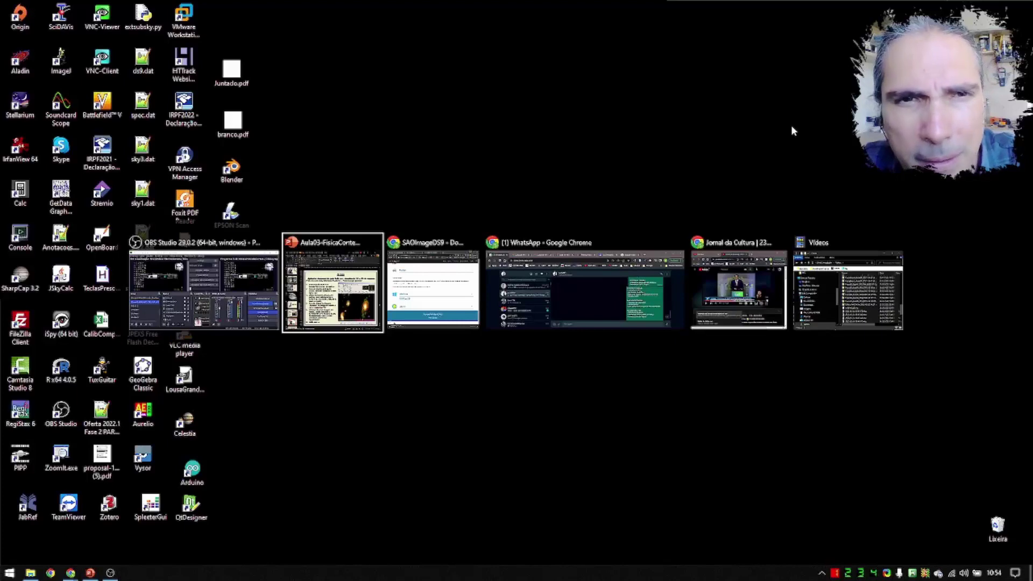
pyautogui.hotkey('alt', 'Tab')
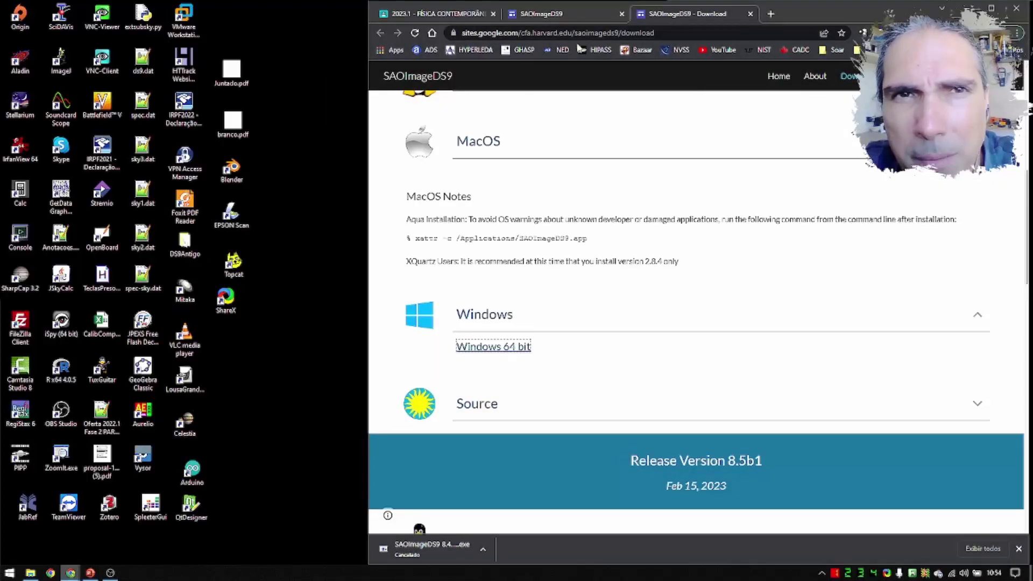
pyautogui.click(440, 17)
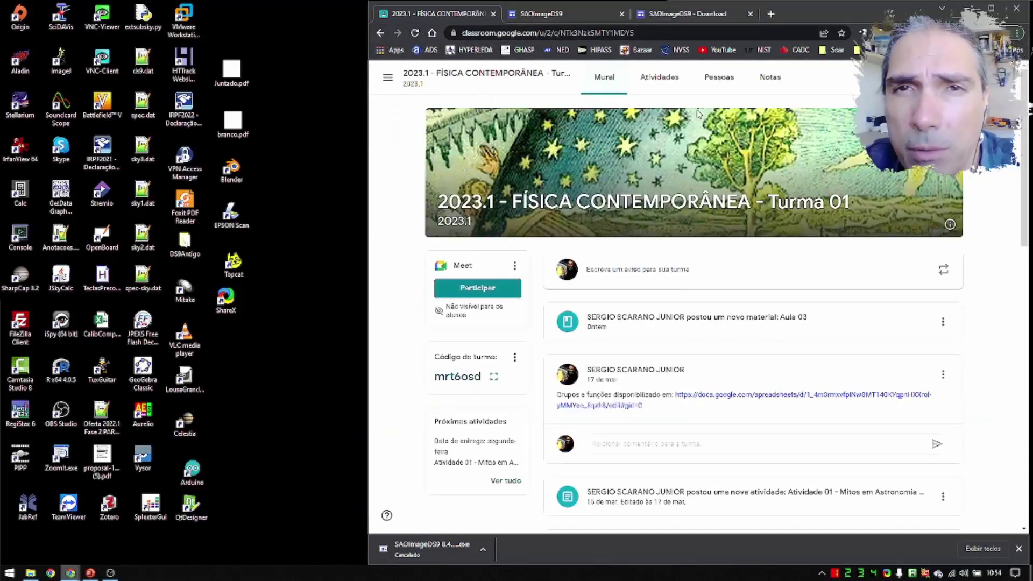
pyautogui.click(662, 81)
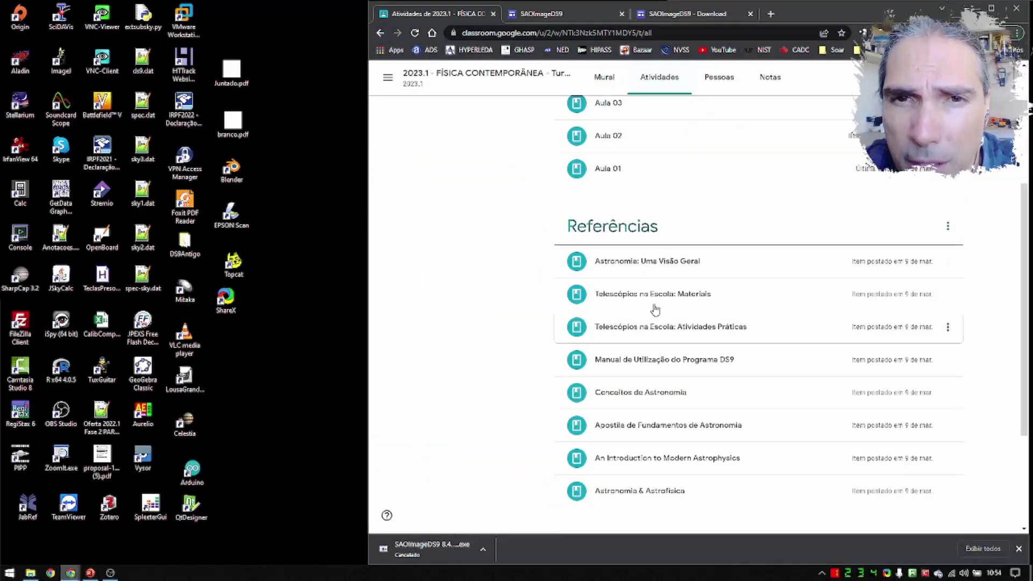
# Step: Open the manual_ds9.pdf link from the "Manual de Utilização do Programa DS9" reference in a new tab and select its full address
pyautogui.click(680, 366)
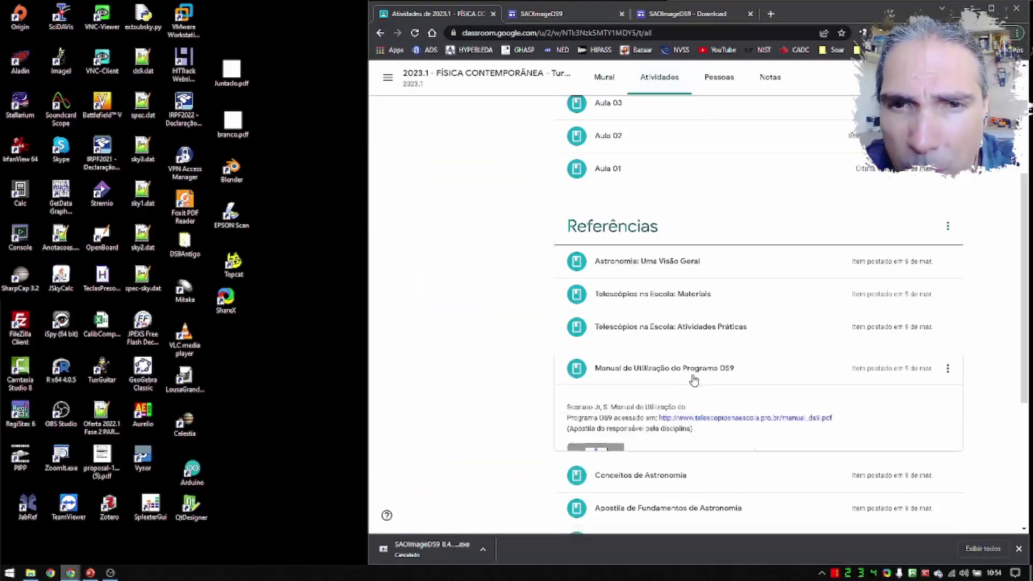
pyautogui.middleClick(756, 424)
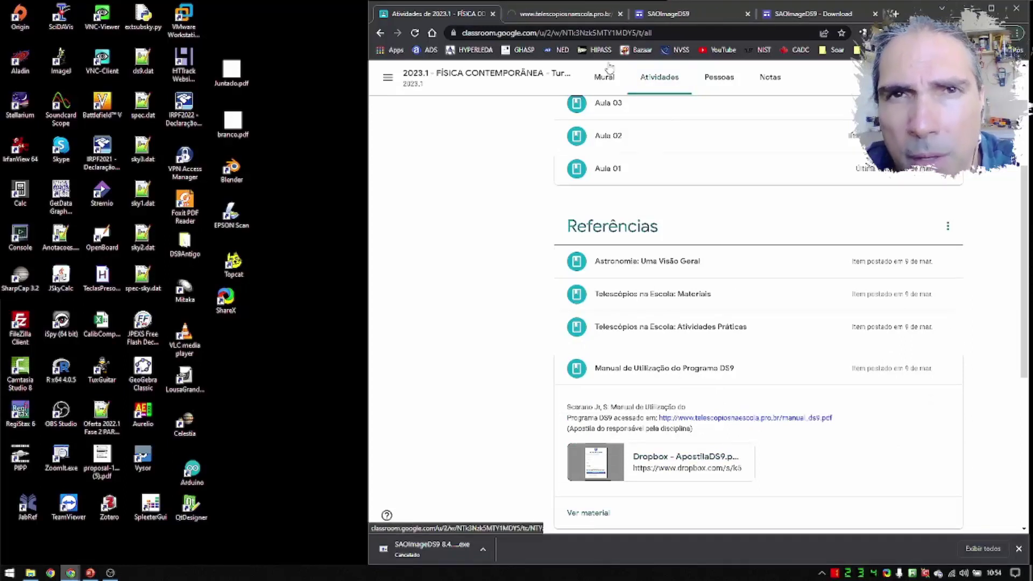
pyautogui.click(551, 15)
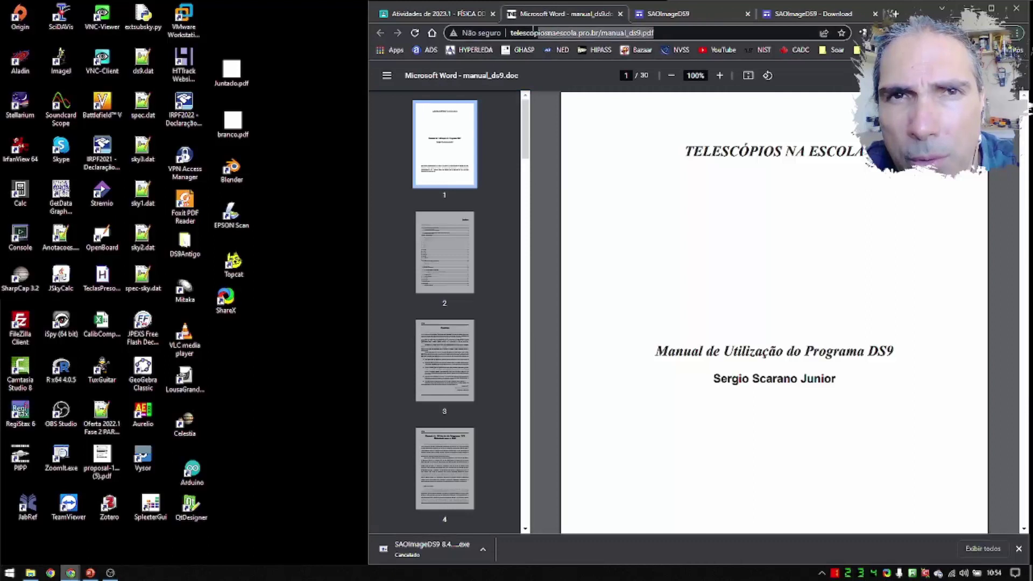
pyautogui.moveTo(534, 29); pyautogui.dragTo(510, 32)
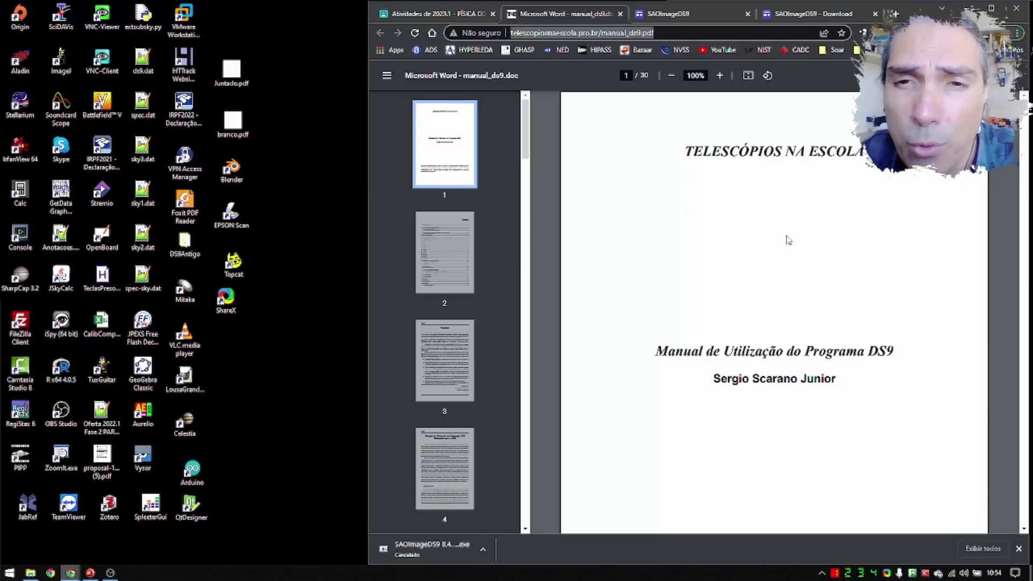
# Step: Examine the DS9 manual's index and the download and unpacking instructions on page 9, and return to its cover page
pyautogui.scroll(-8, 796, 257)
pyautogui.scroll(-4, 796, 257)
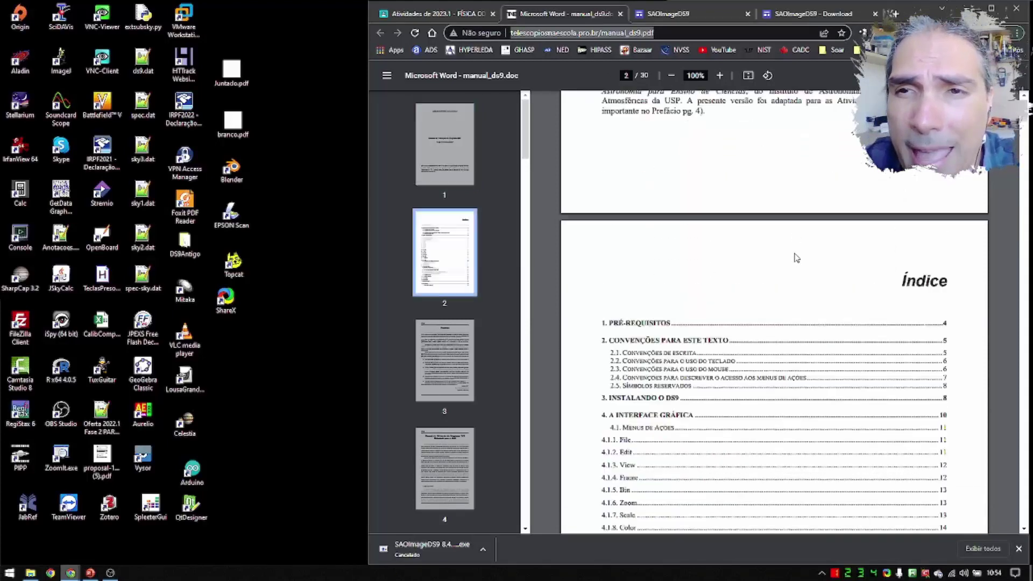
pyautogui.scroll(4, 797, 257)
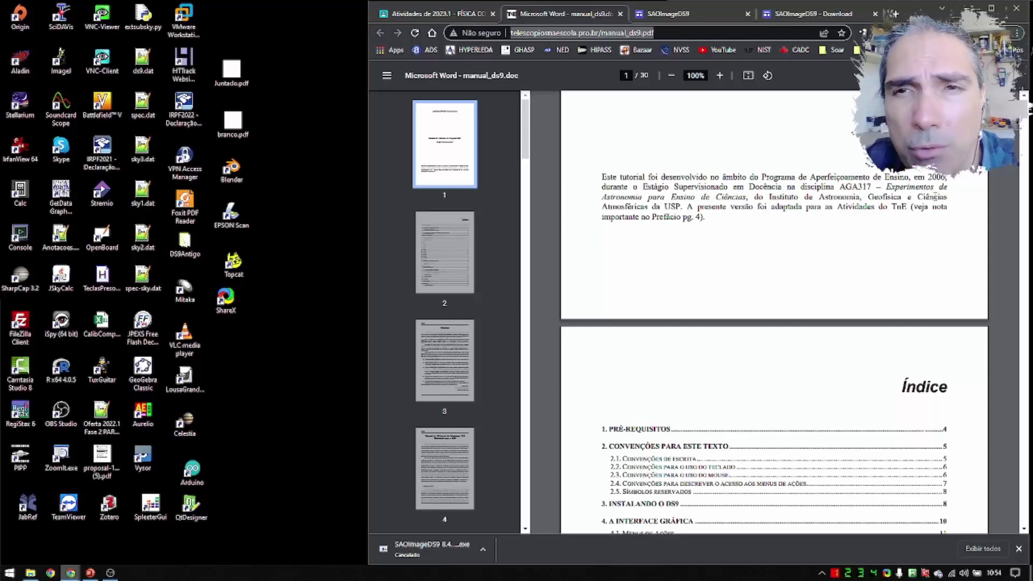
pyautogui.click(1030, 110)
pyautogui.moveTo(1024, 112); pyautogui.dragTo(1016, 224)
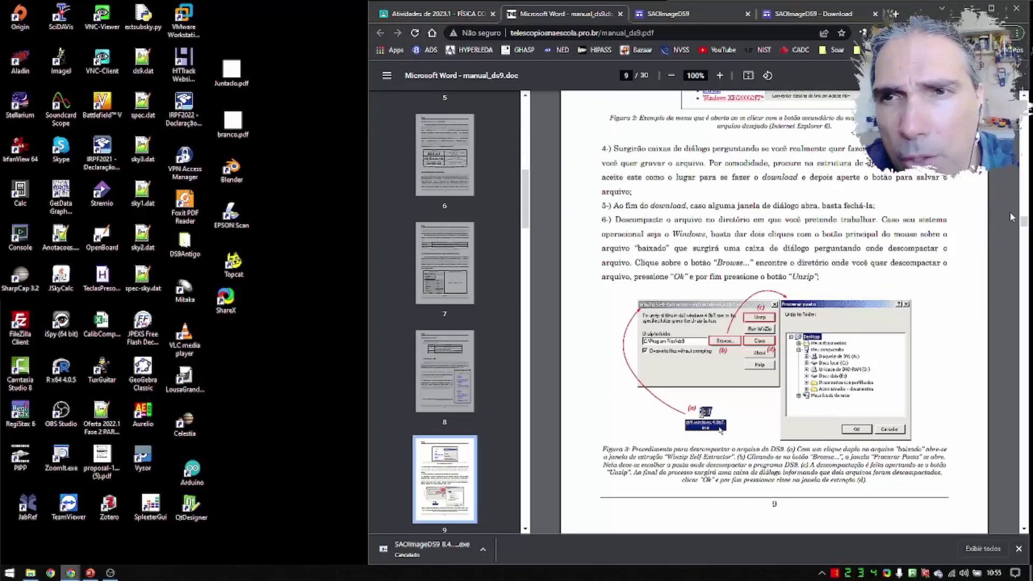
pyautogui.scroll(1, 756, 404)
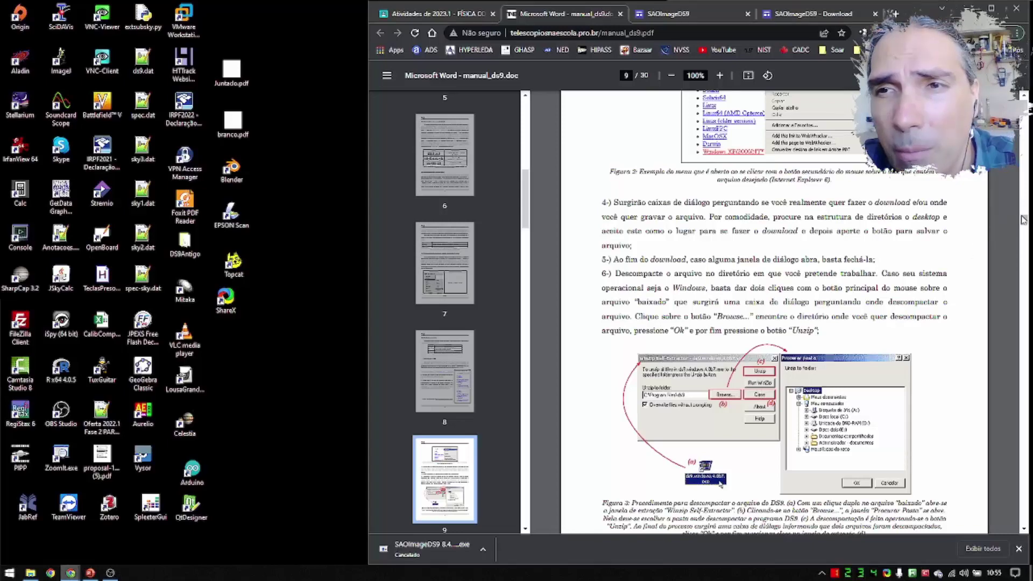
pyautogui.scroll(1, 1023, 218)
pyautogui.press('Home')
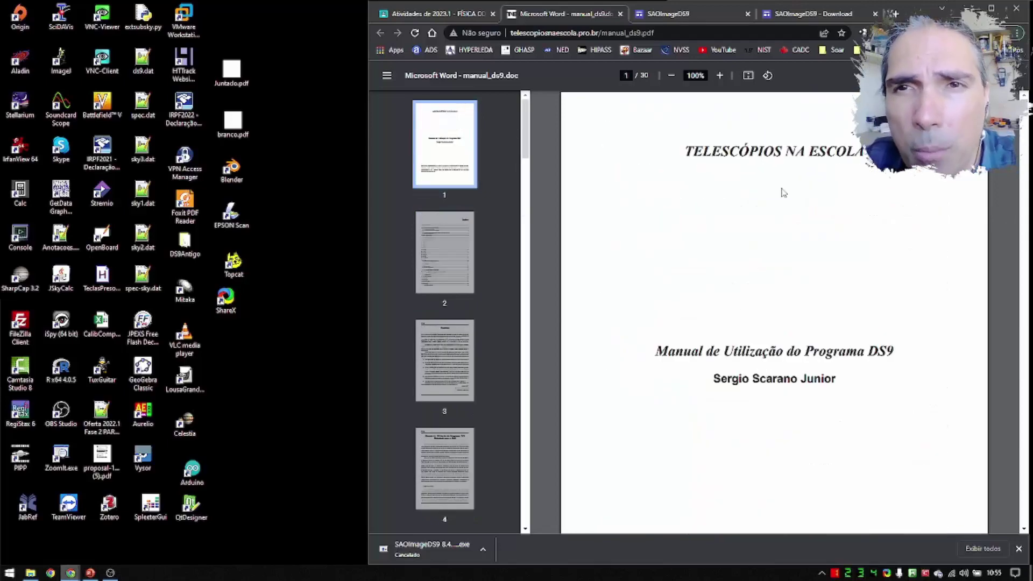
# Step: Close the manual's browser tab, and launch SAOImageDS9 from its desktop shortcut
pyautogui.click(621, 15)
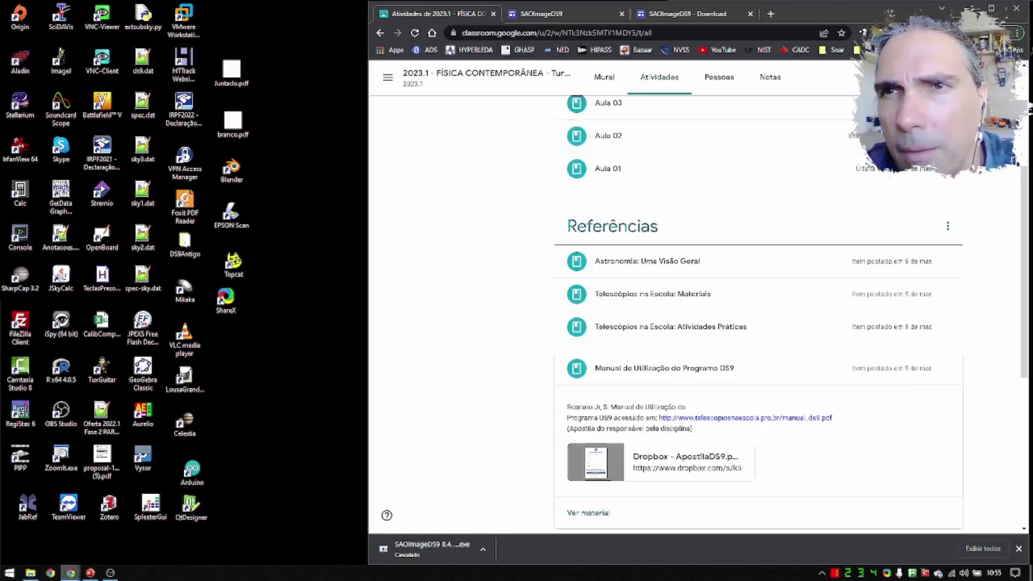
pyautogui.click(967, 9)
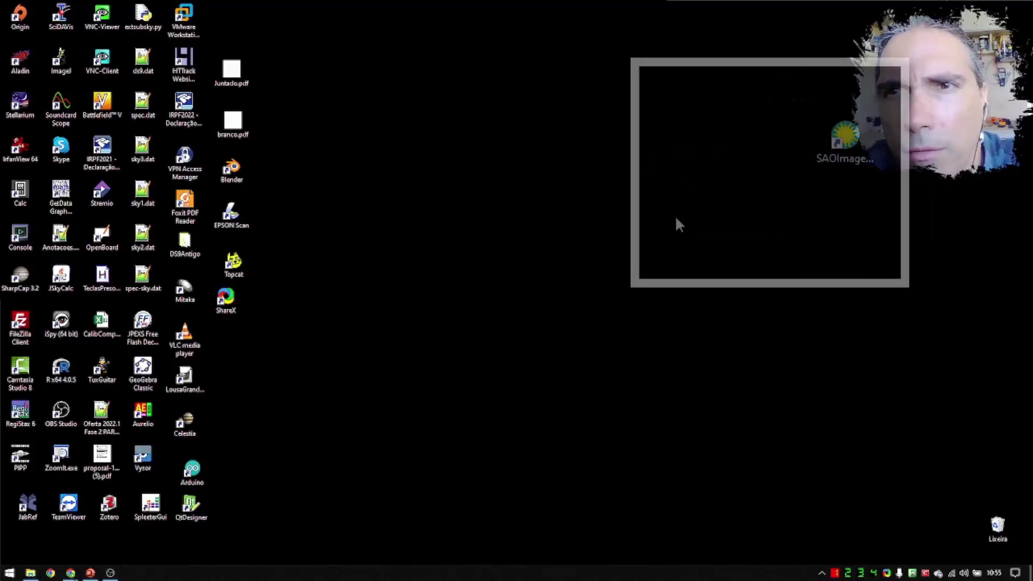
pyautogui.click(697, 226)
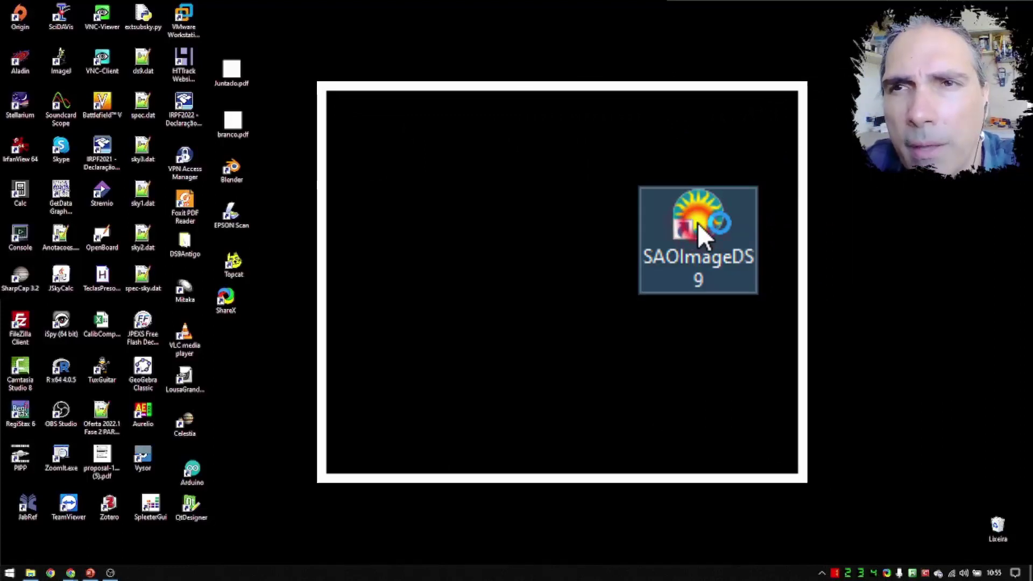
pyautogui.doubleClick(707, 241)
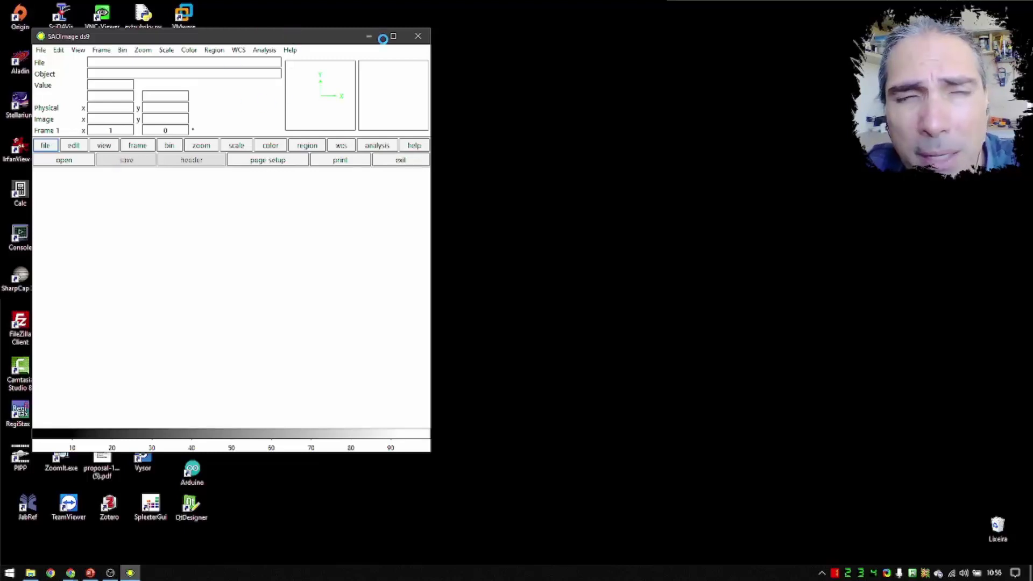
# Step: Move the SAOImage DS9 window to the upper-right corner of the desktop, clear of the shortcut icons
pyautogui.moveTo(383, 39); pyautogui.dragTo(407, 36)
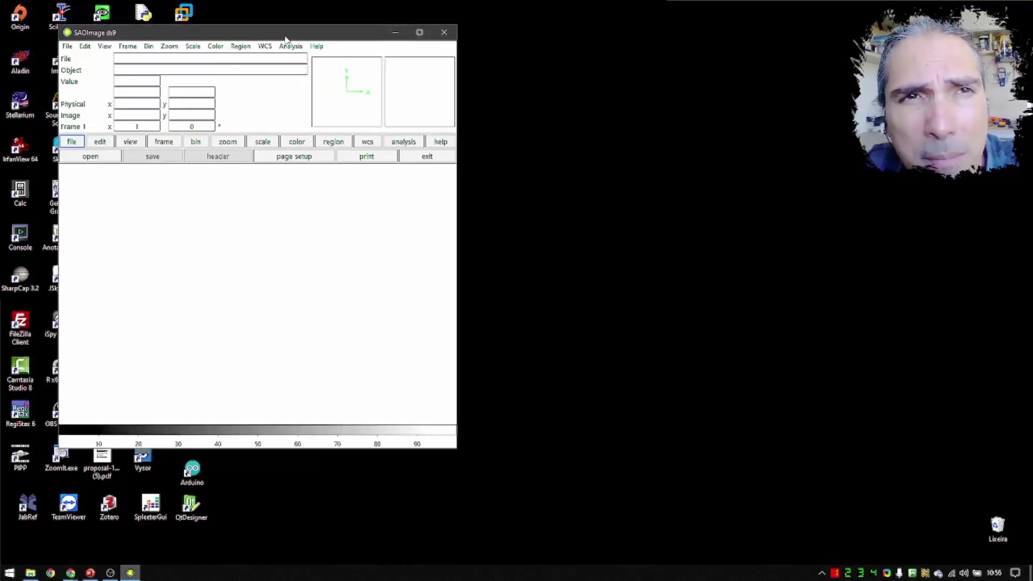
pyautogui.moveTo(290, 41); pyautogui.dragTo(854, 19)
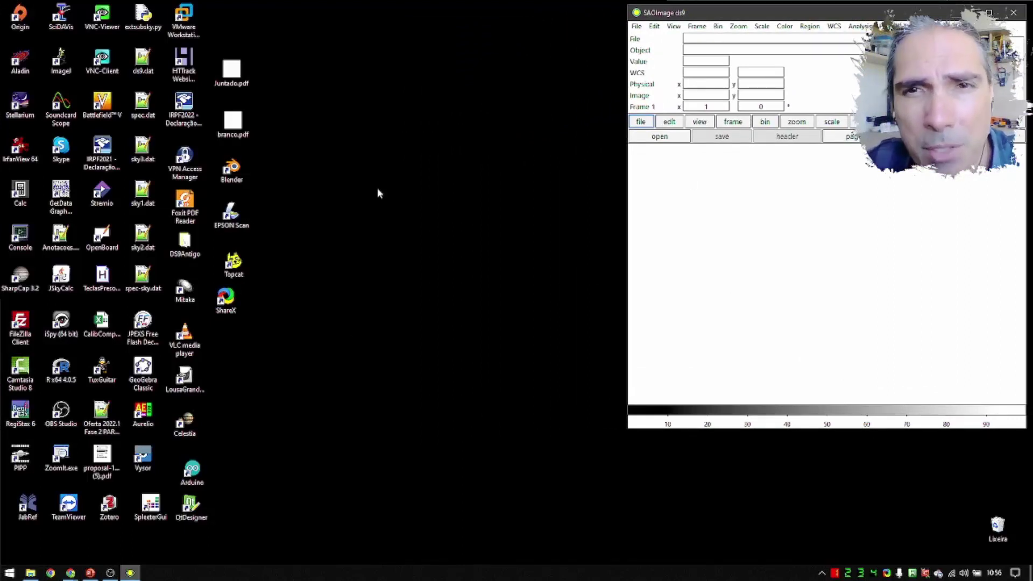
pyautogui.click(902, 498)
pyautogui.click(653, 350)
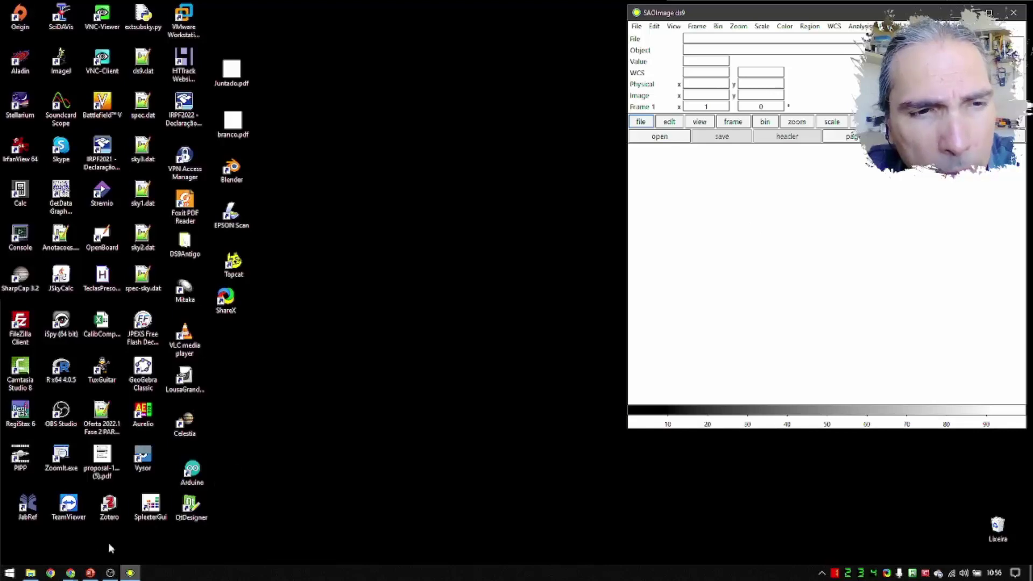
# Step: Switch to the PowerPoint presentation, start the slideshow from the "O DS9" slide and advance to "A Interface Gráfica"
pyautogui.click(91, 573)
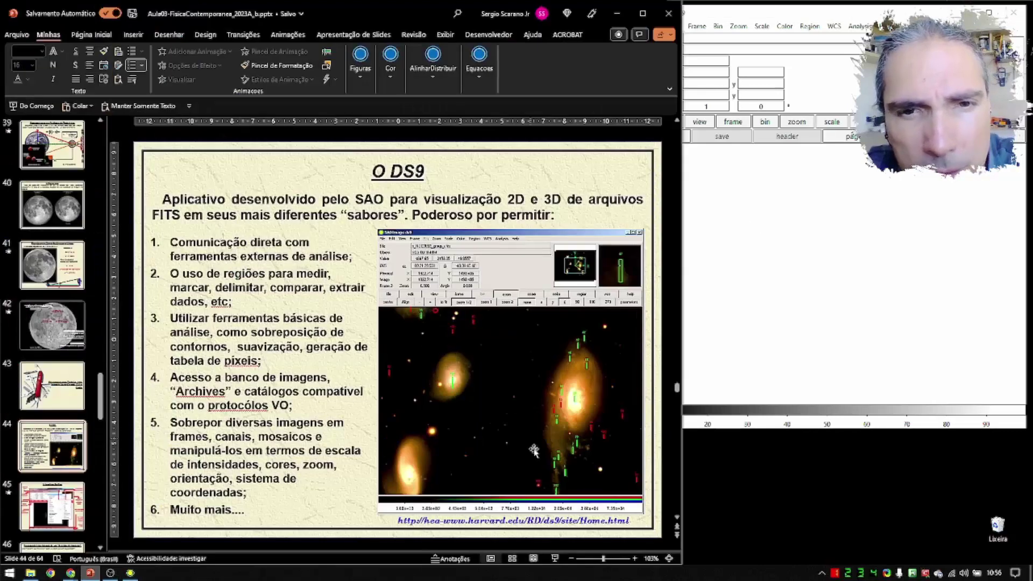
pyautogui.click(554, 559)
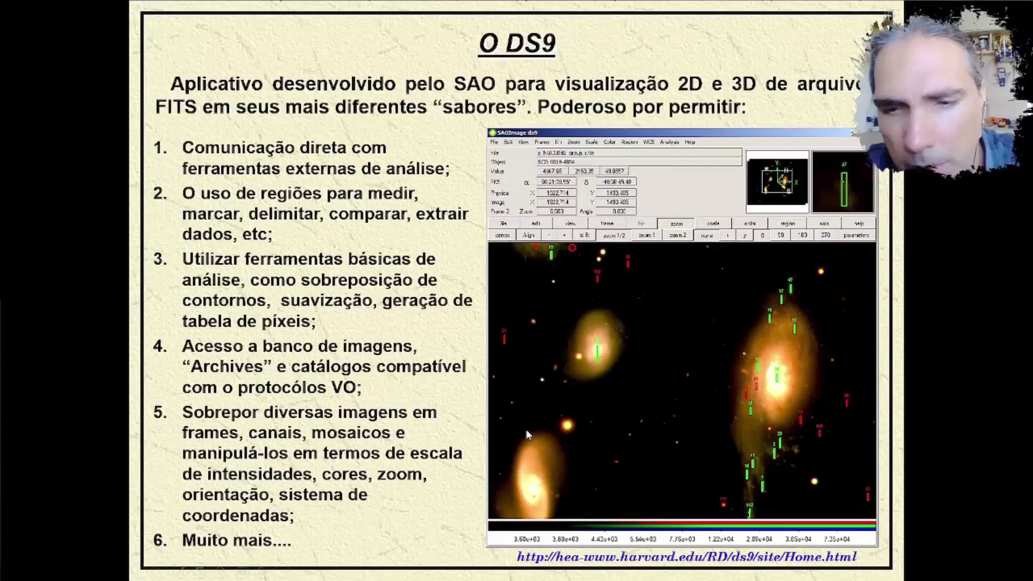
pyautogui.click(527, 434)
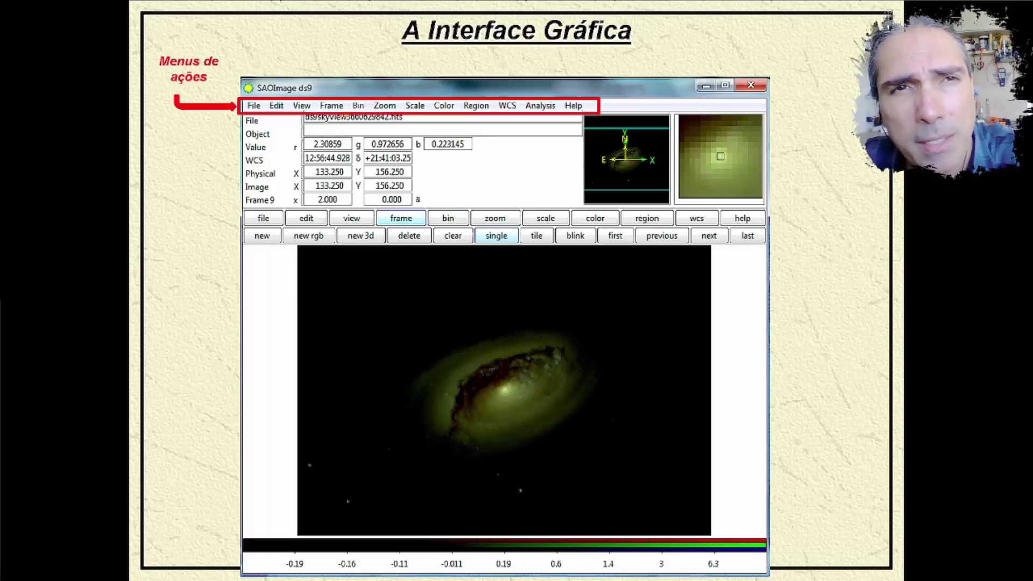
# Step: Bring SAOImage DS9 in front of the slideshow and detach the Shape submenu of Region as a floating menu
pyautogui.hotkey('alt', 'Tab')
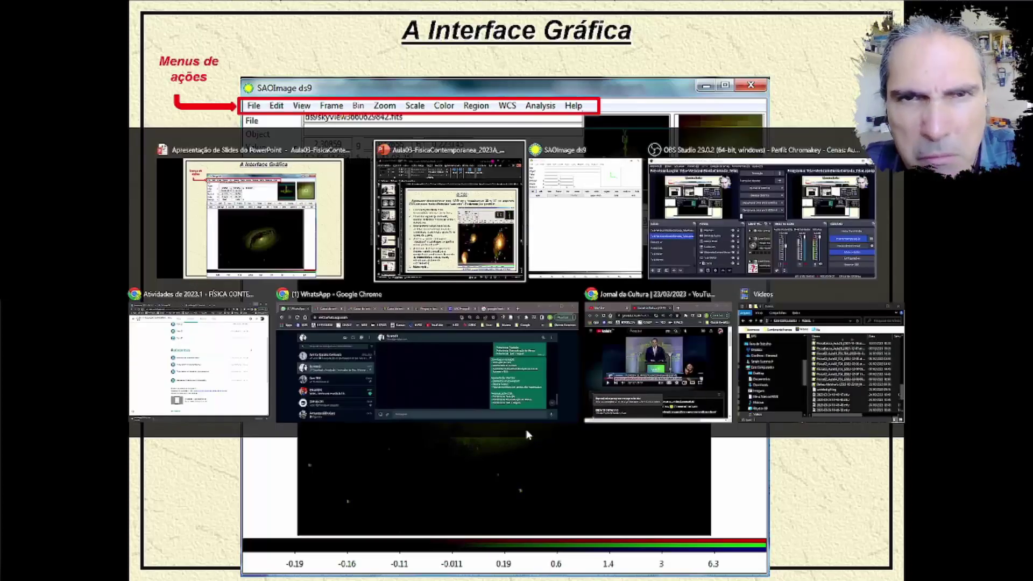
pyautogui.hotkey('alt', 'Tab')
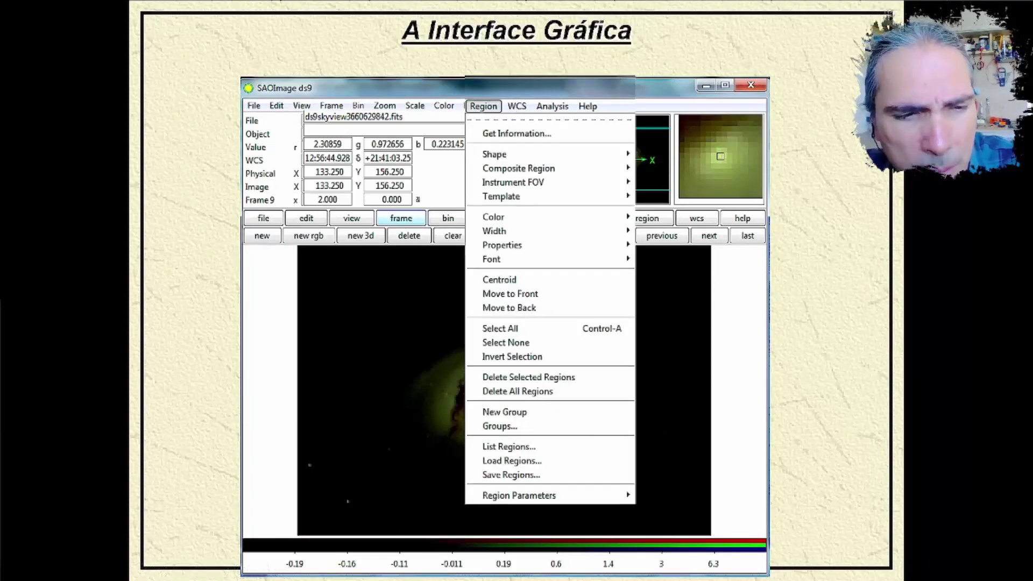
pyautogui.hotkey('alt', 'Tab')
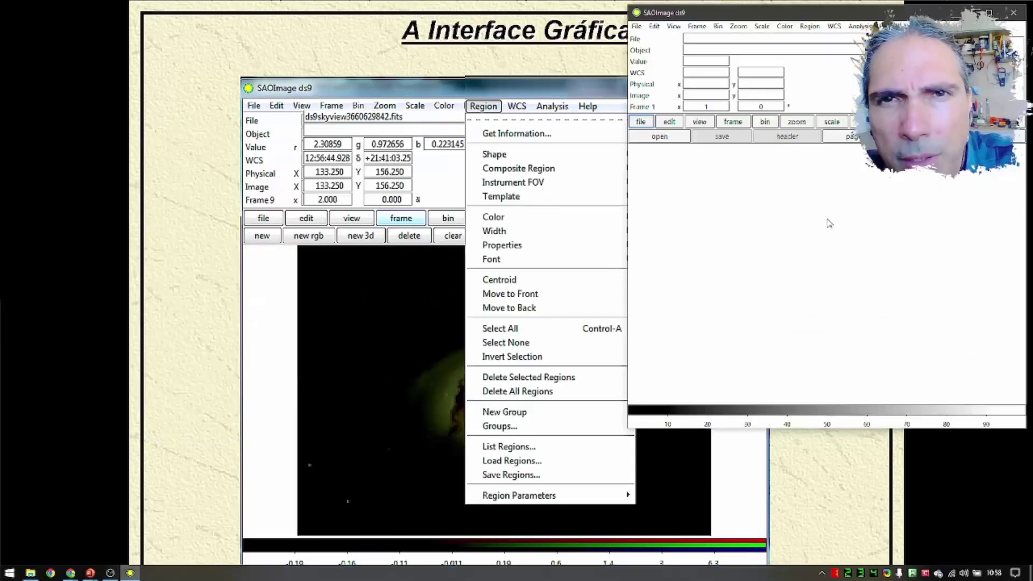
pyautogui.click(810, 26)
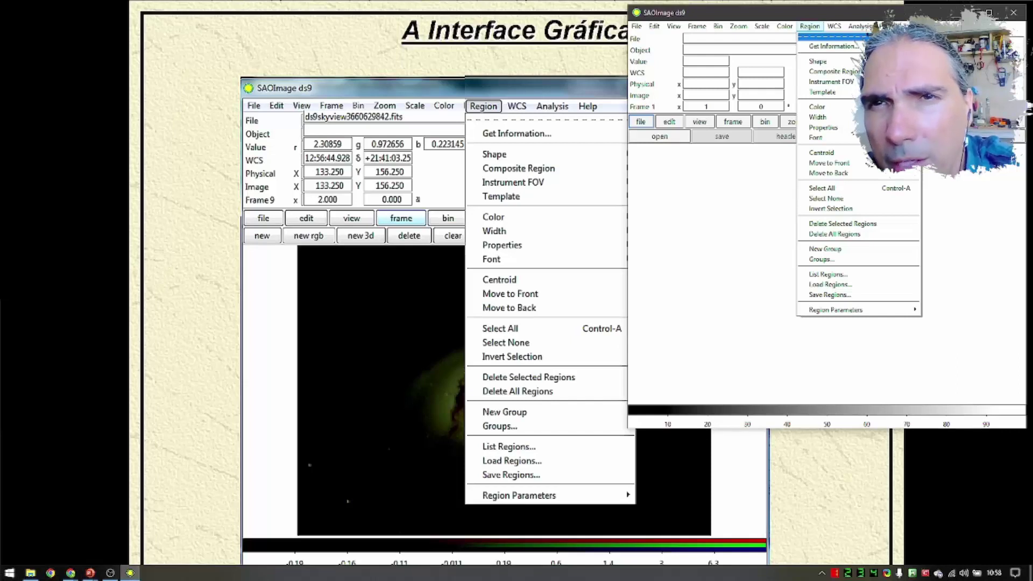
pyautogui.moveTo(819, 107)
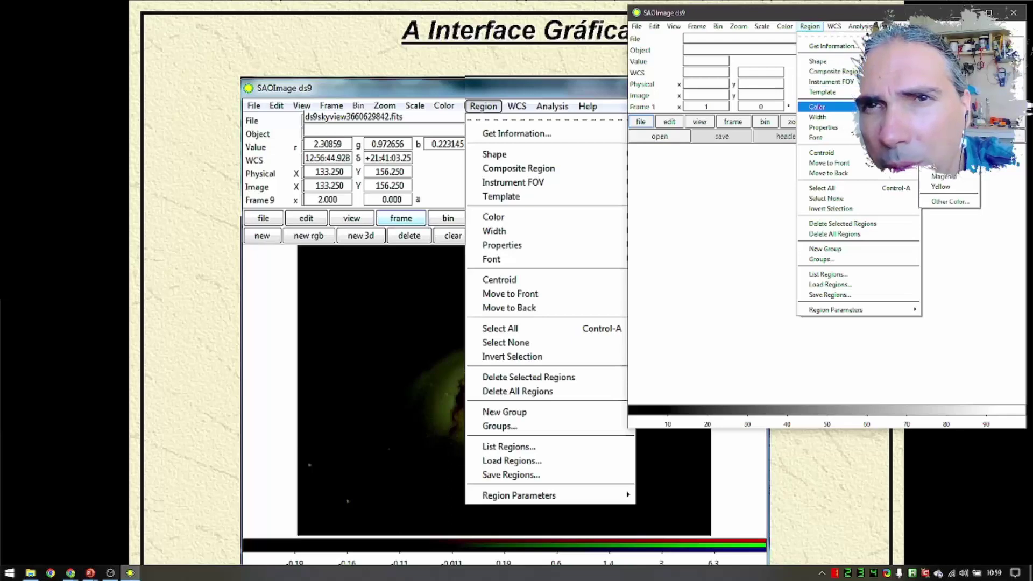
pyautogui.moveTo(817, 61)
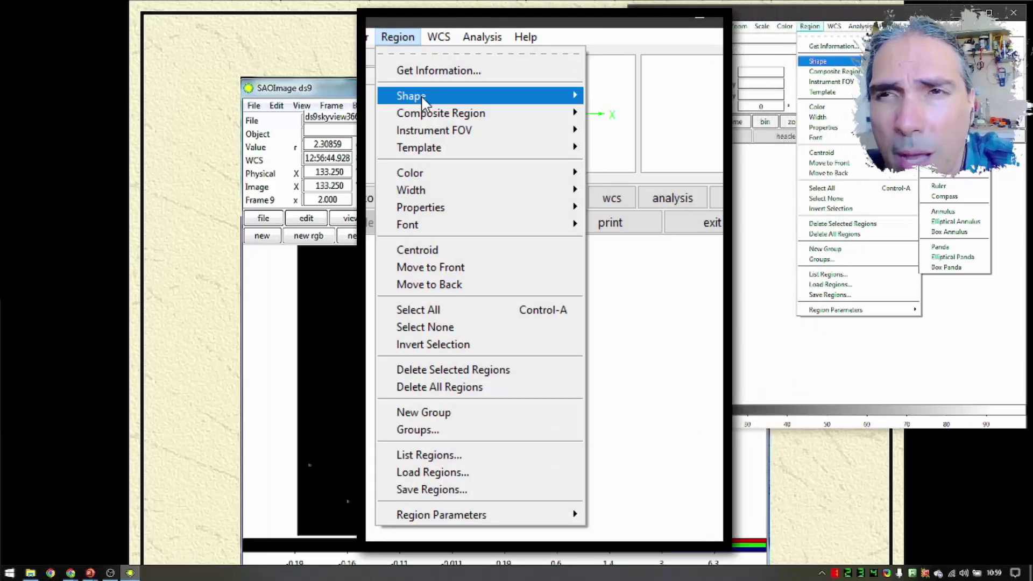
pyautogui.moveTo(423, 101)
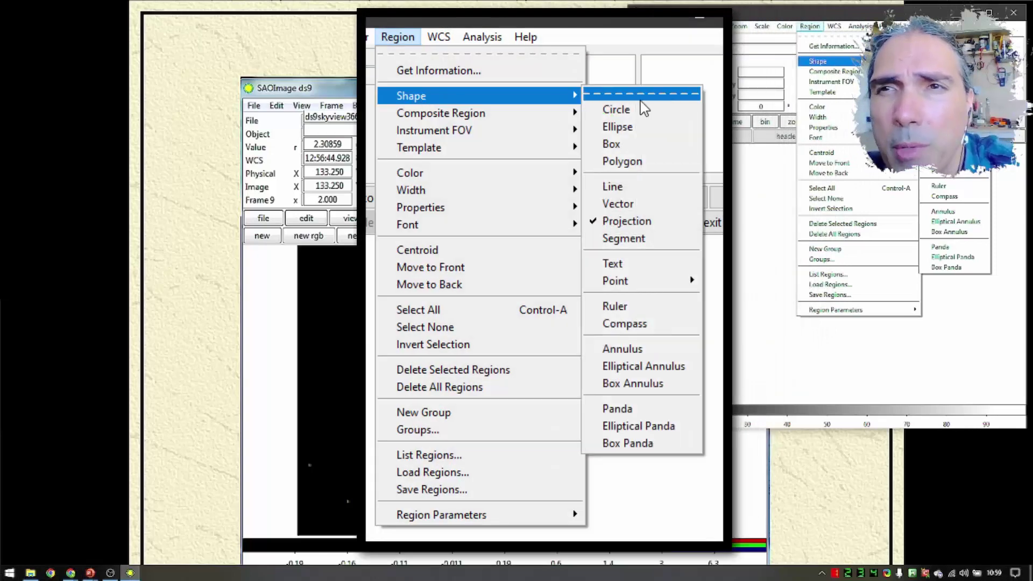
pyautogui.click(680, 96)
# Step: Clear the PowerPoint presentation off the desktop, move the floating Shape menu beside the DS9 window and close it
pyautogui.click(307, 10)
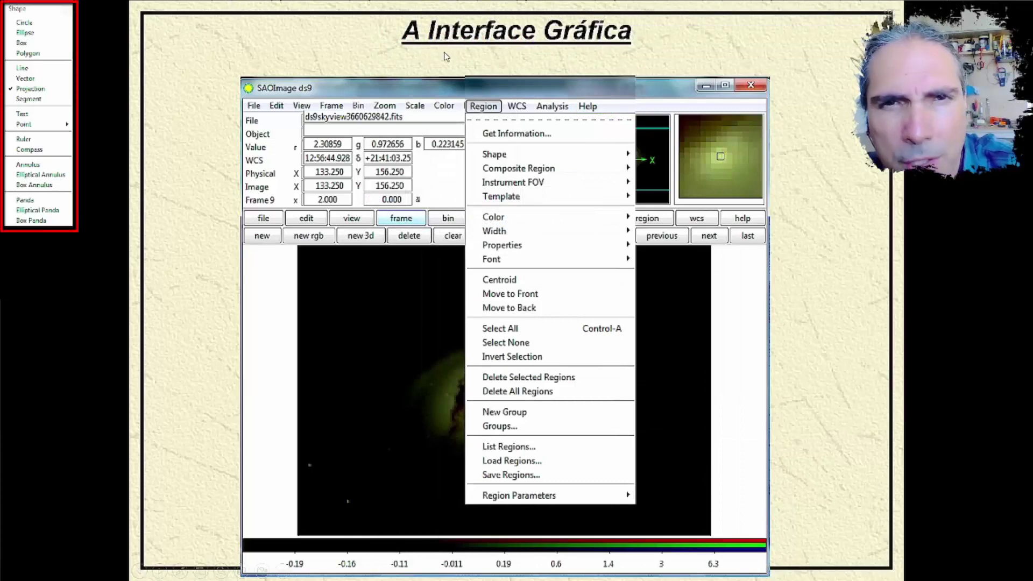
pyautogui.press('Escape')
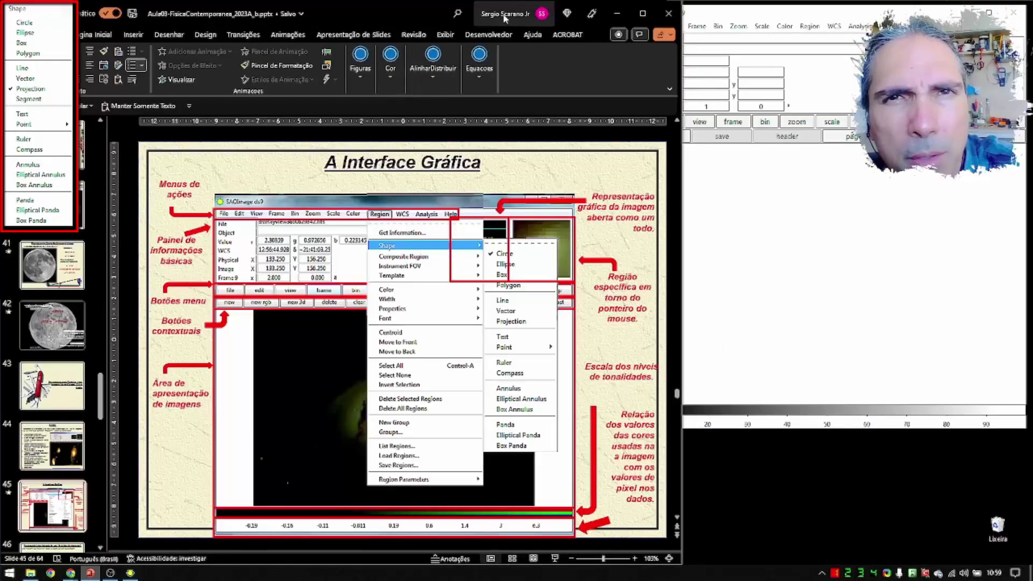
pyautogui.click(615, 14)
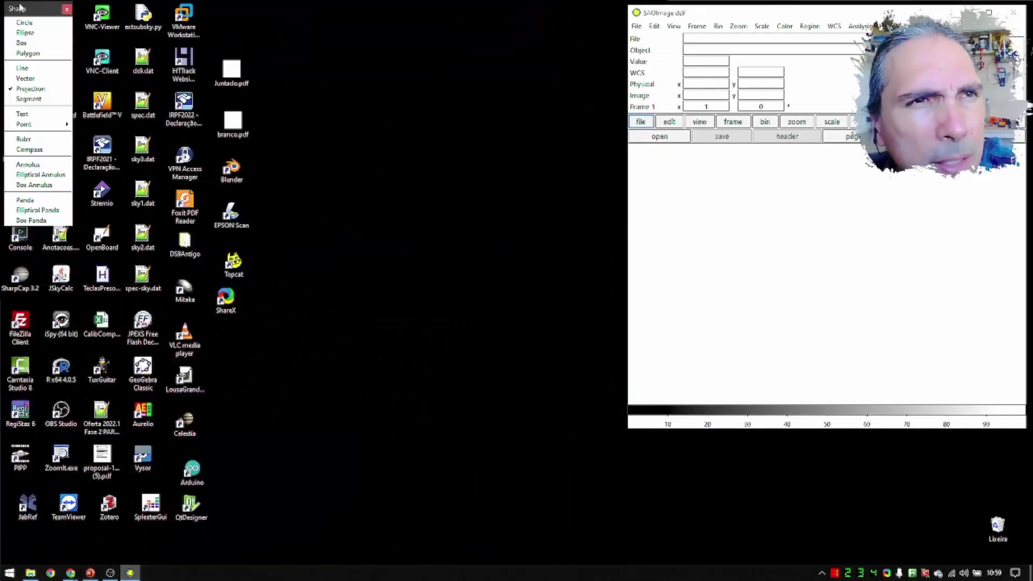
pyautogui.moveTo(23, 10); pyautogui.dragTo(560, 17)
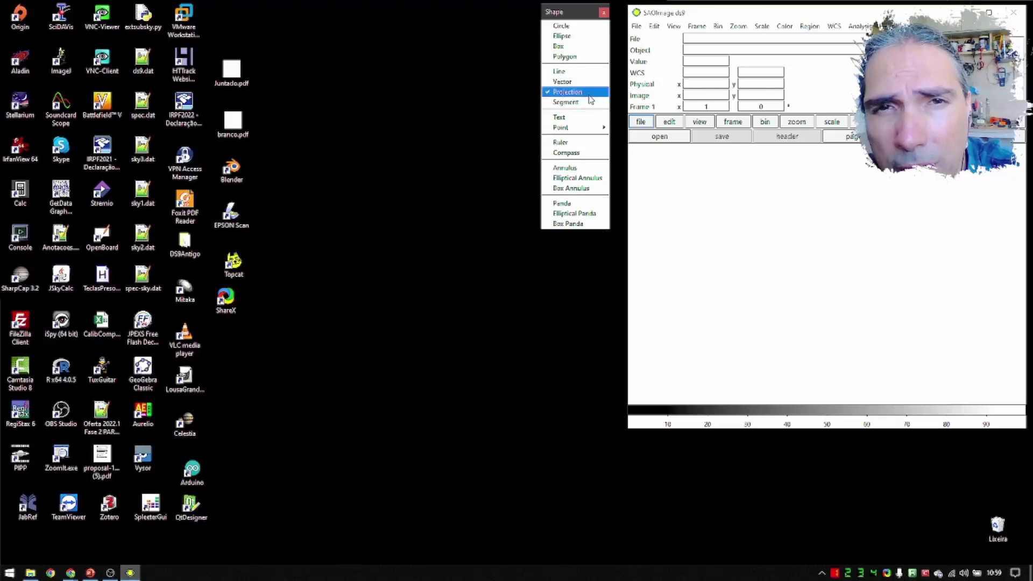
pyautogui.click(604, 12)
# Step: Return to PowerPoint, restart the slideshow at "A Interface Gráfica" and advance to the "Painel de informações básicas" callout
pyautogui.hotkey('alt', 'Tab')
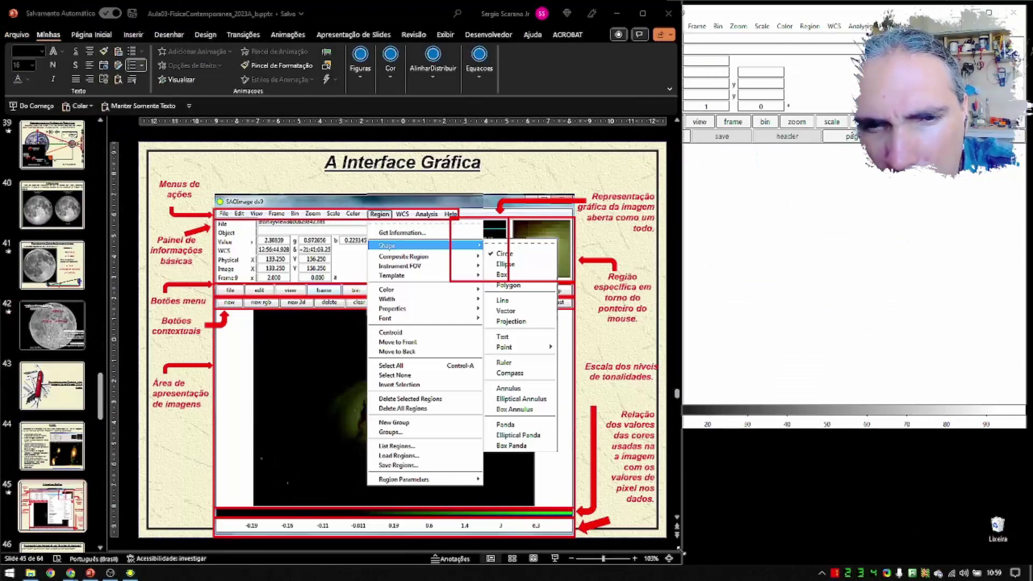
pyautogui.click(554, 559)
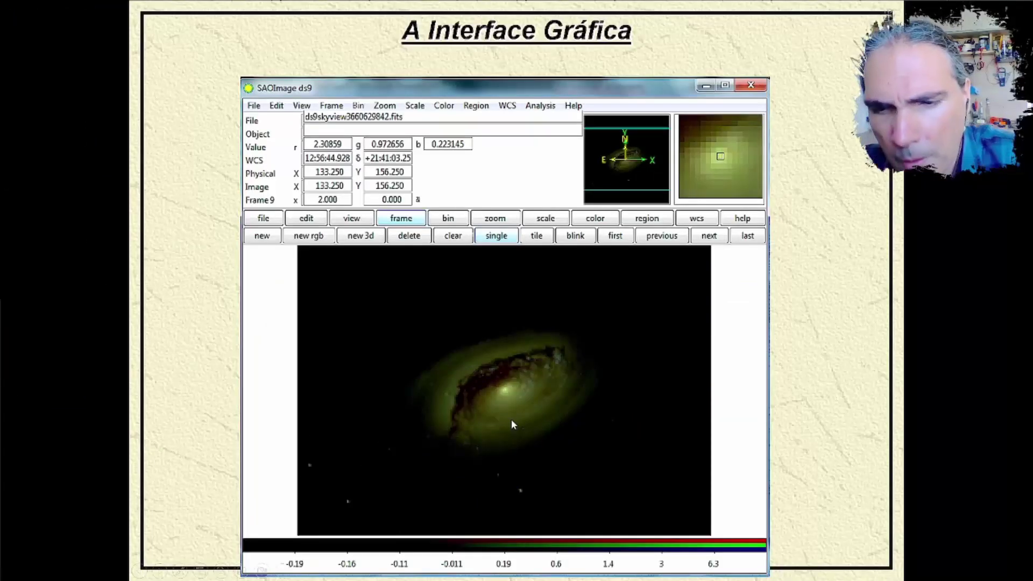
pyautogui.click(511, 419)
pyautogui.click(511, 420)
pyautogui.click(511, 420)
pyautogui.click(512, 420)
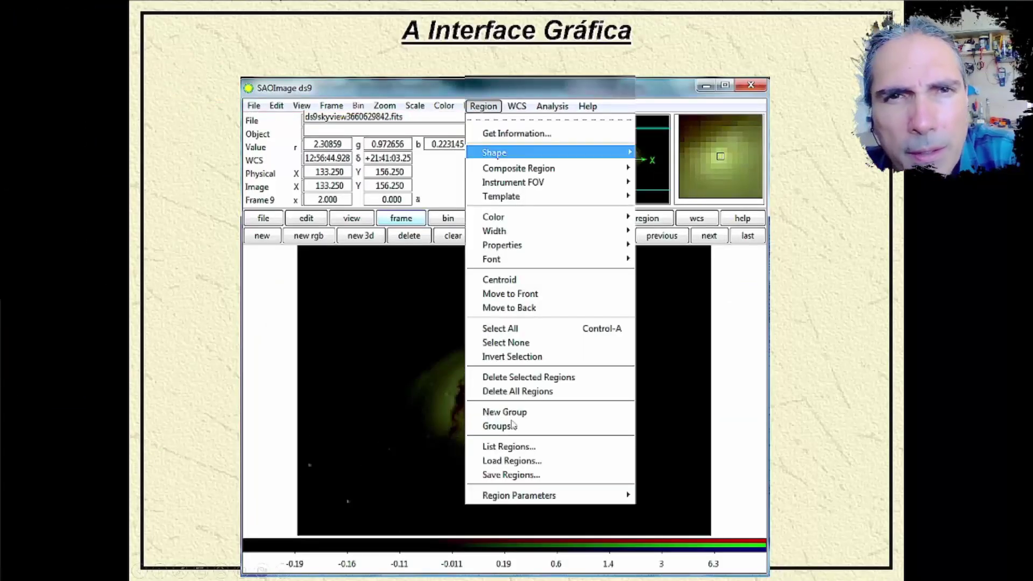
pyautogui.click(512, 421)
pyautogui.click(512, 421)
pyautogui.click(511, 421)
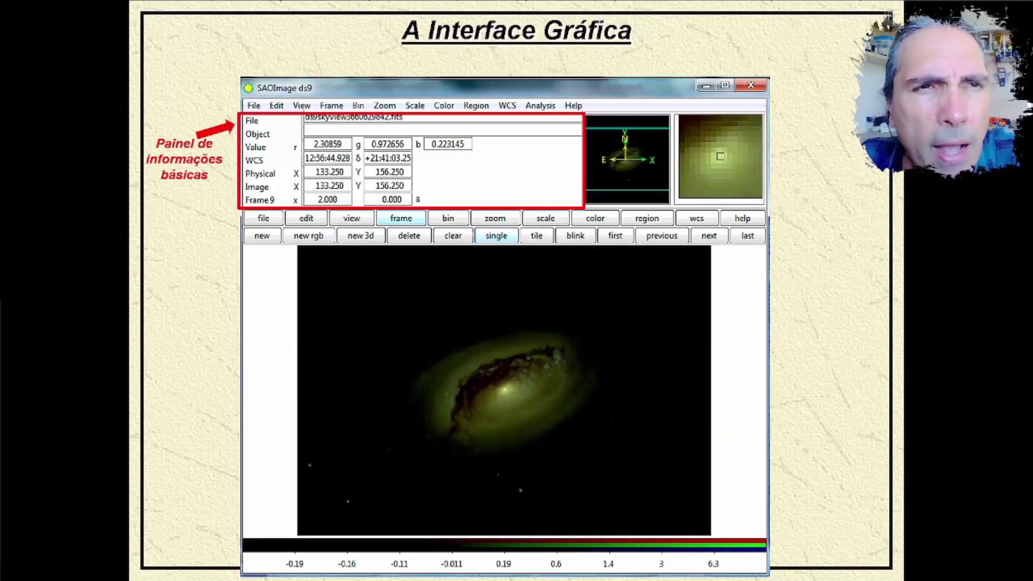
# Step: Compare the information panel in the SAOImage DS9 window with the one on the slide, and return to the slideshow
pyautogui.hotkey('alt', 'Tab')
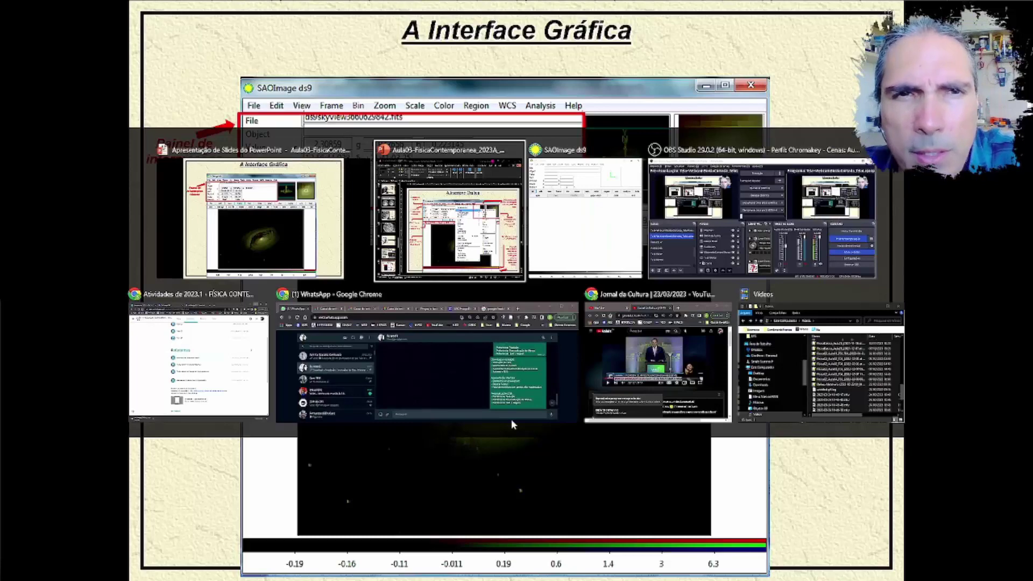
pyautogui.hotkey('alt', 'Tab')
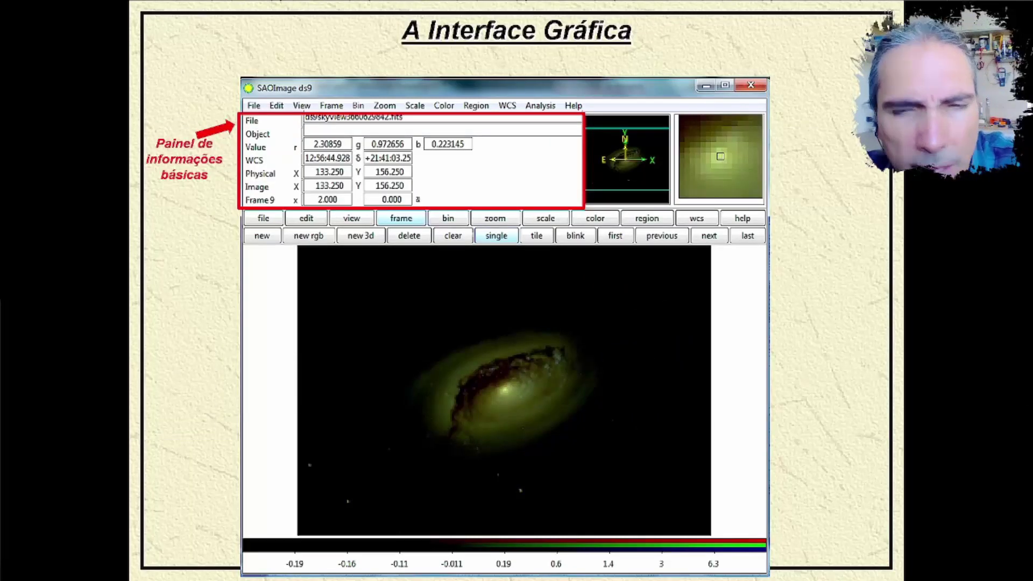
pyautogui.hotkey('alt', 'Tab')
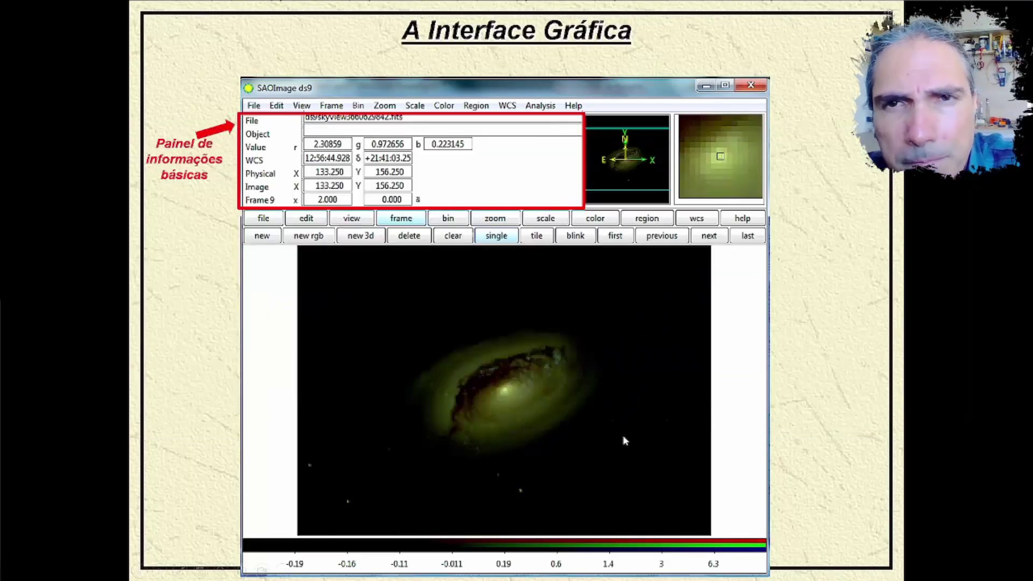
pyautogui.hotkey('alt', 'Tab')
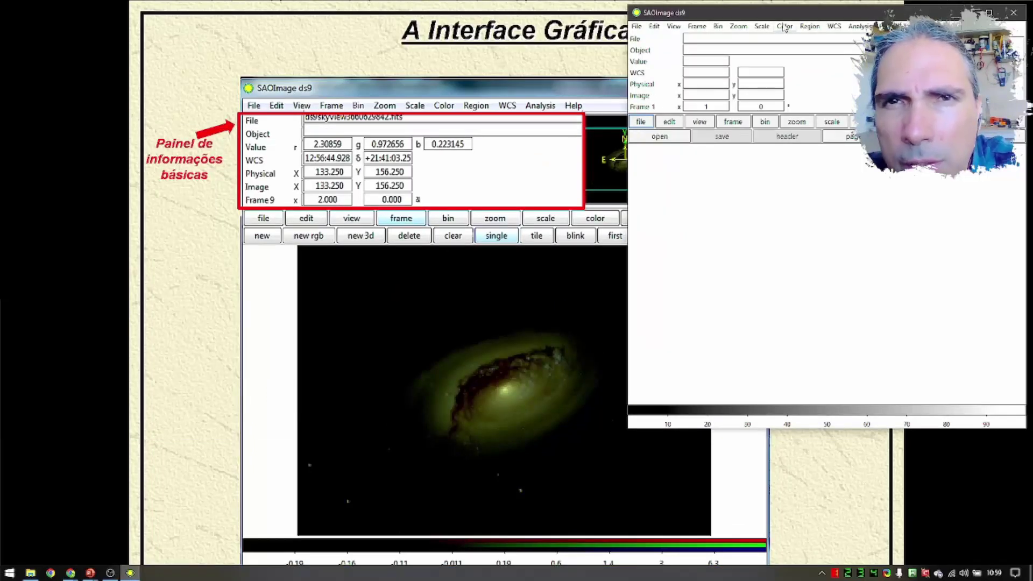
pyautogui.hotkey('alt', 'Tab')
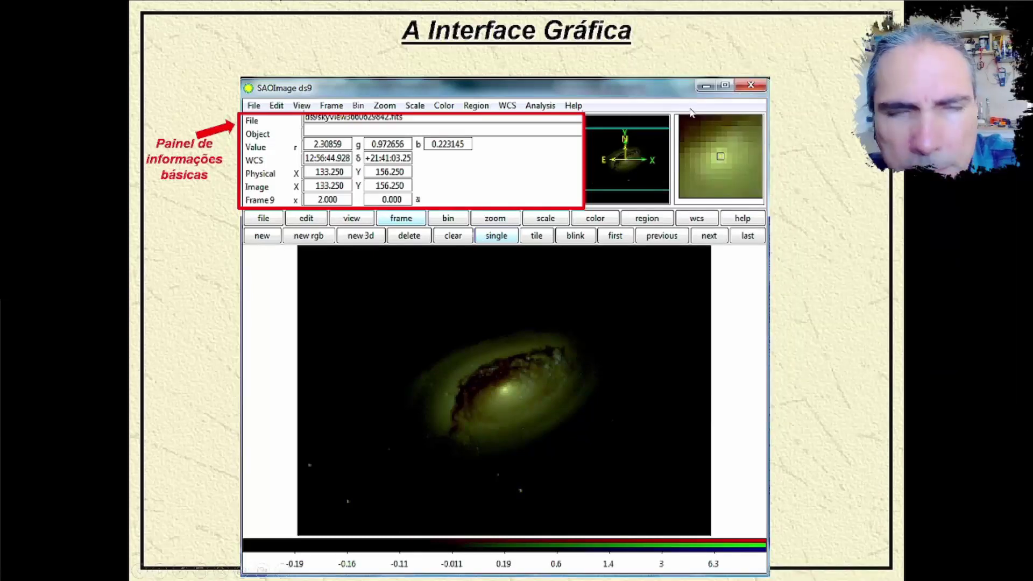
# Step: Check the information fields of the empty SAOImage DS9 window once more against the callout, and return to the slideshow
pyautogui.hotkey('alt', 'Tab')
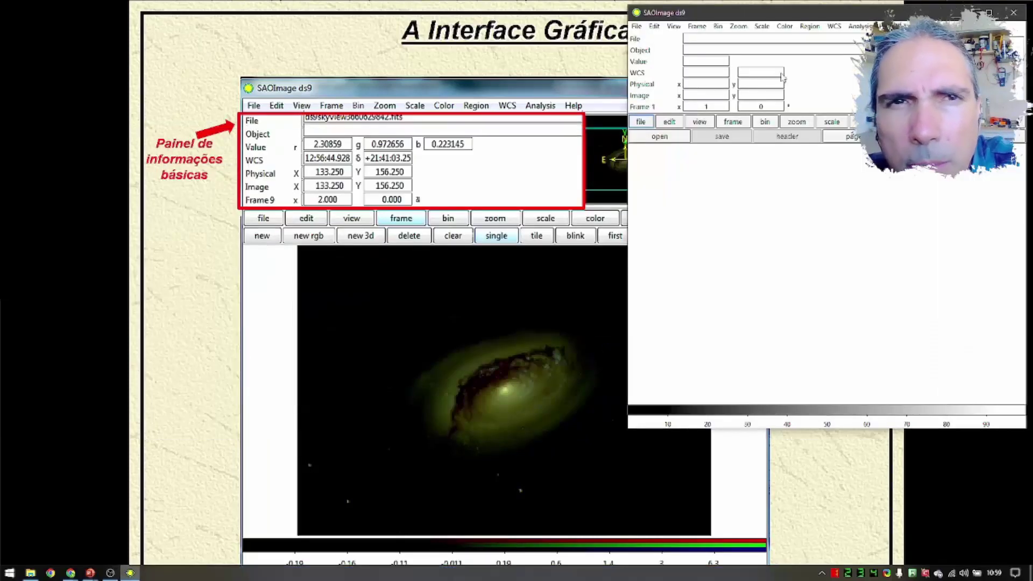
pyautogui.hotkey('alt', 'Tab')
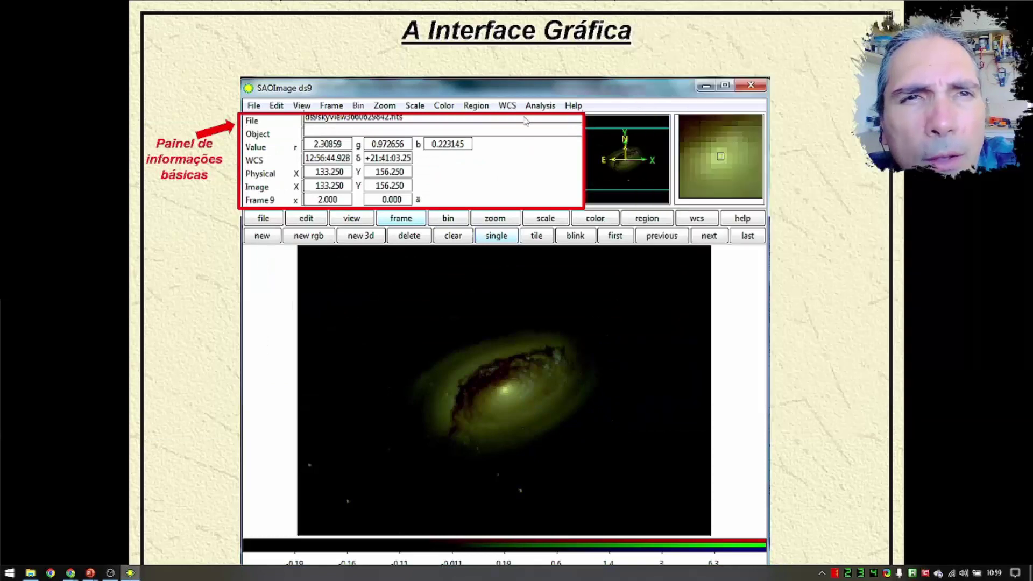
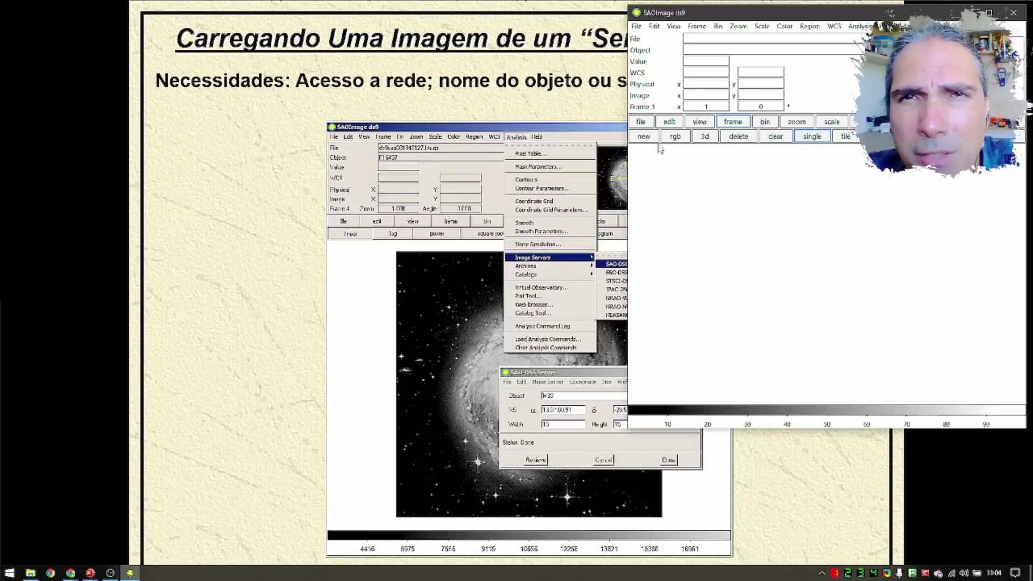
# Step: End the slideshow at "Carregando Uma Imagem de um 'Servidor de Imagens'" and minimize PowerPoint so only SAOImage DS9 stays on the desktop
pyautogui.click(636, 28)
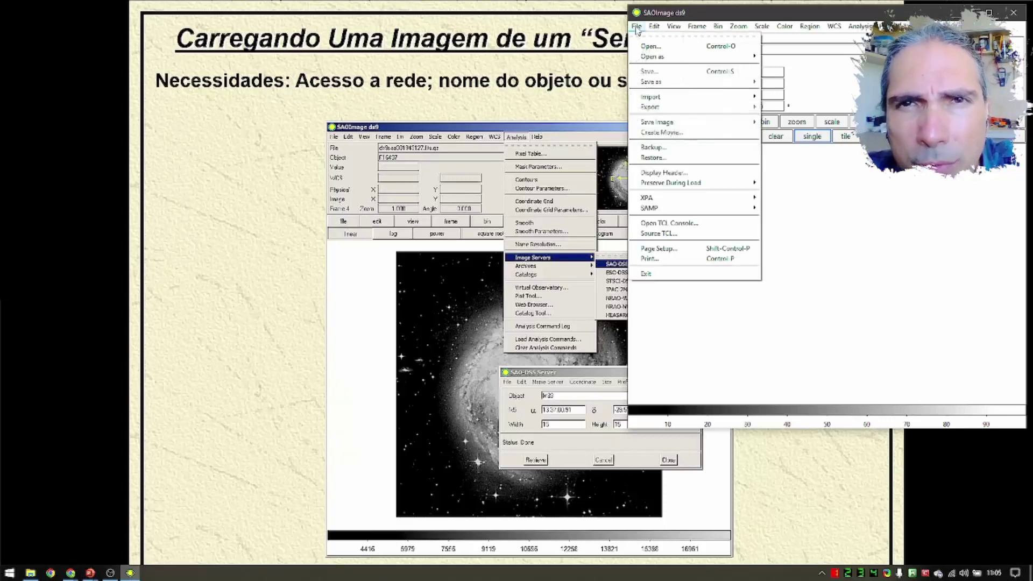
pyautogui.click(710, 15)
pyautogui.click(557, 56)
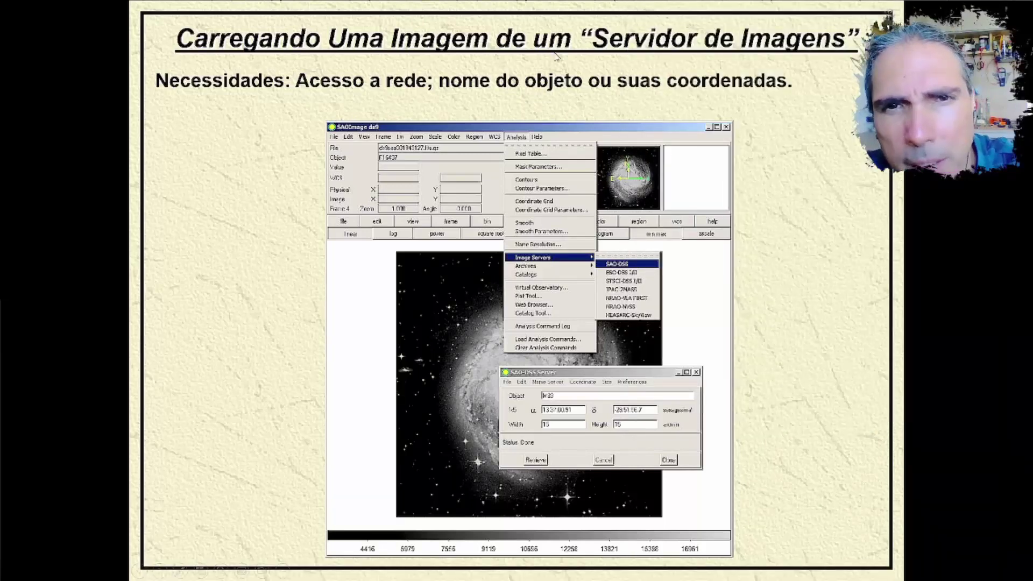
pyautogui.press('Escape')
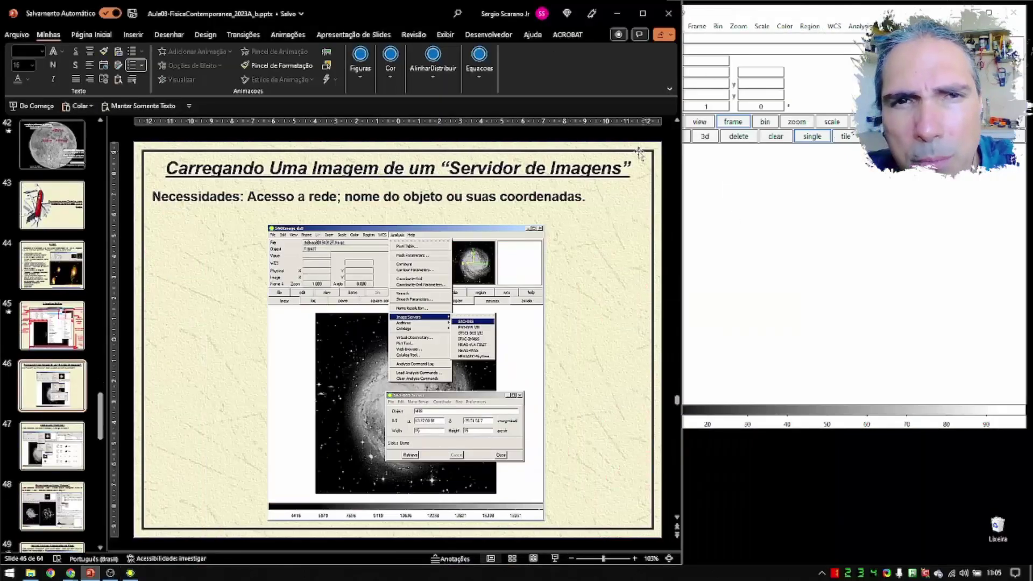
pyautogui.click(754, 14)
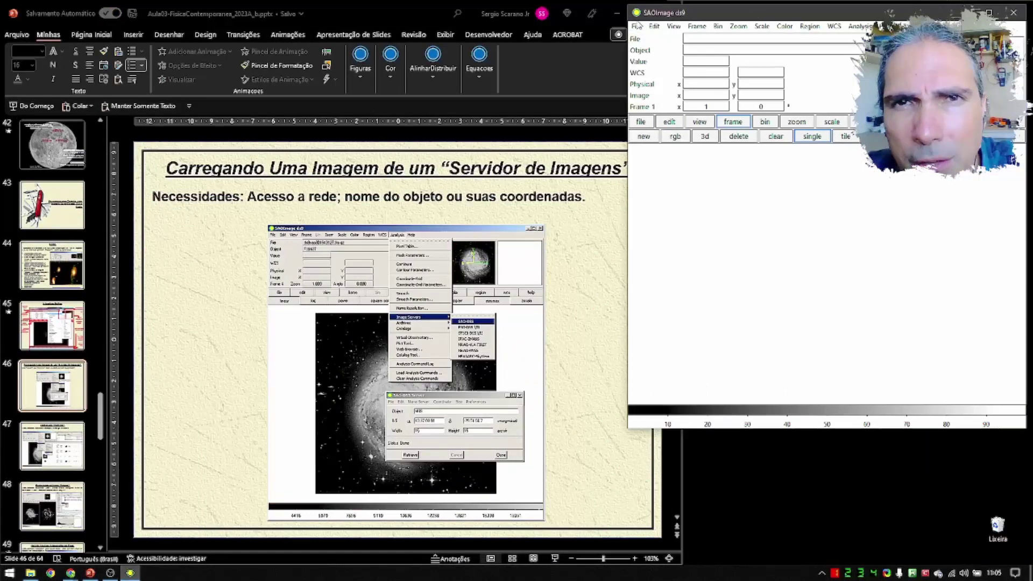
pyautogui.click(636, 26)
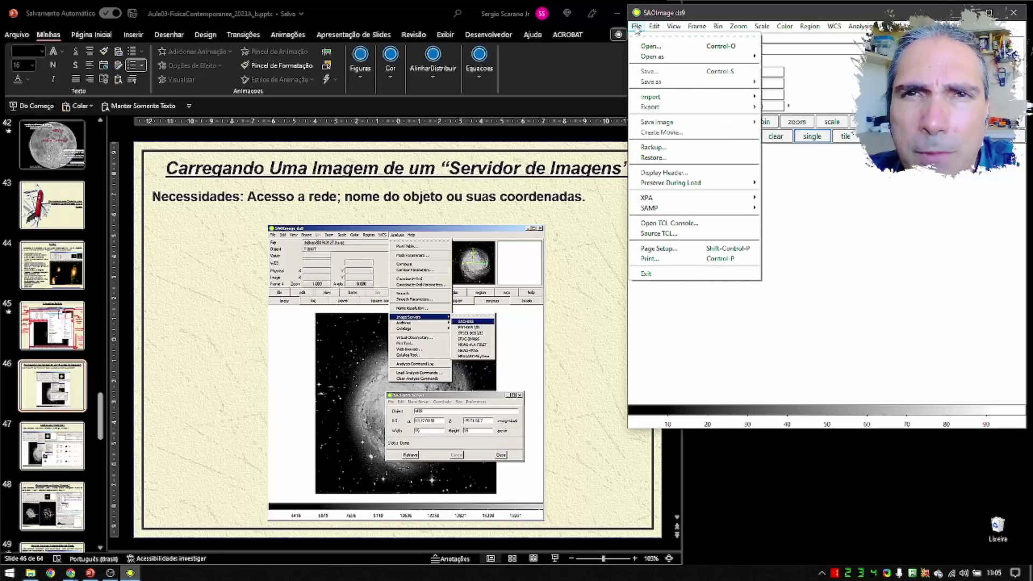
pyautogui.click(420, 24)
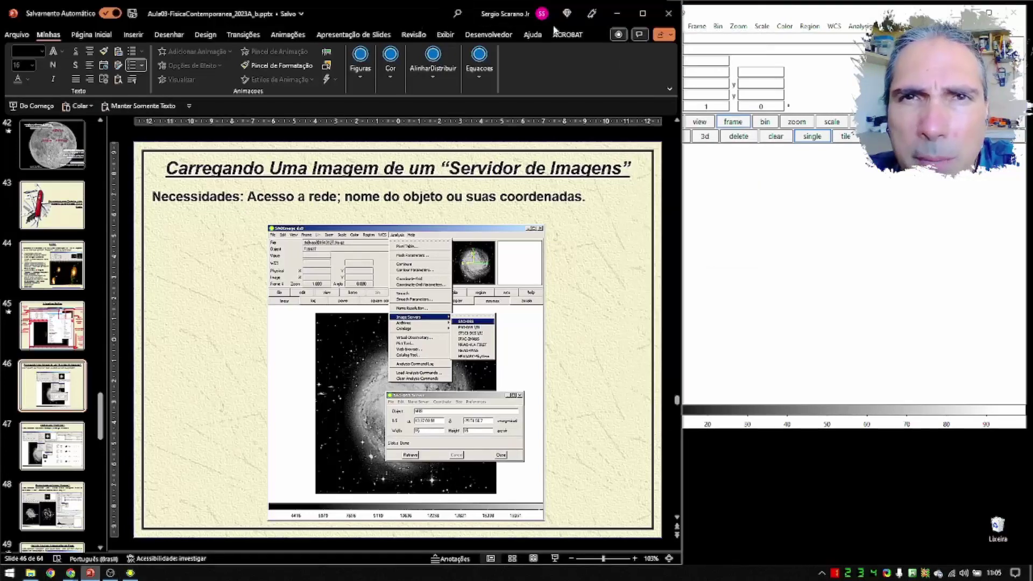
pyautogui.click(617, 13)
# Step: Open the image M51_r_Vermelho.fits from the Exemplos folder of Aula03 in SAOImage DS9
pyautogui.click(637, 27)
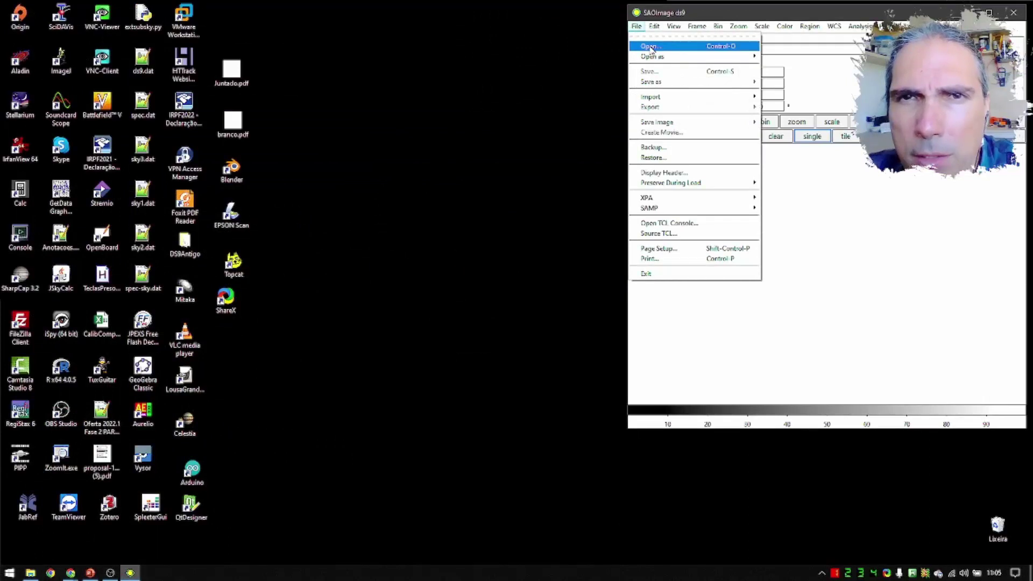
pyautogui.click(650, 48)
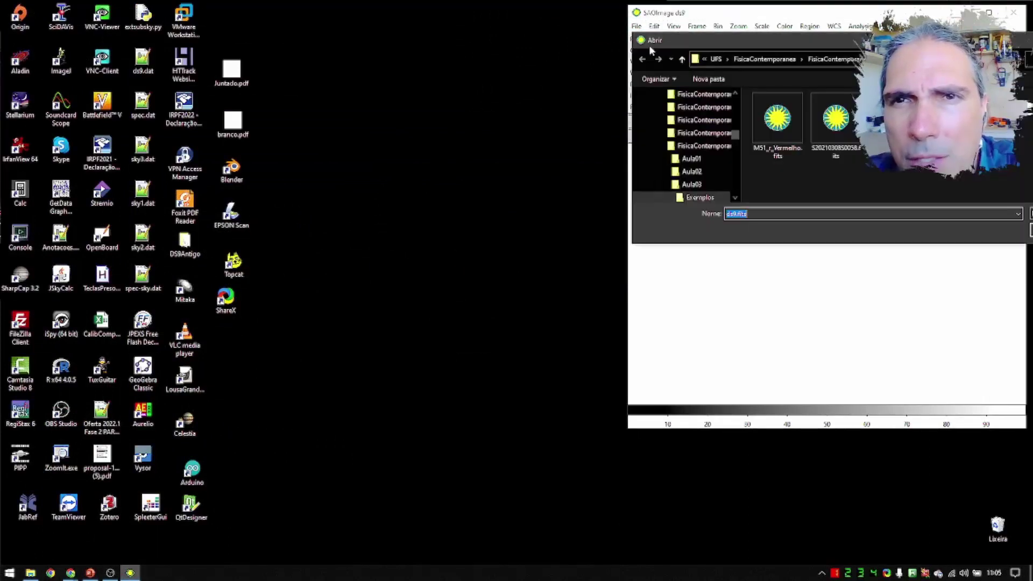
pyautogui.moveTo(809, 37); pyautogui.dragTo(294, 21)
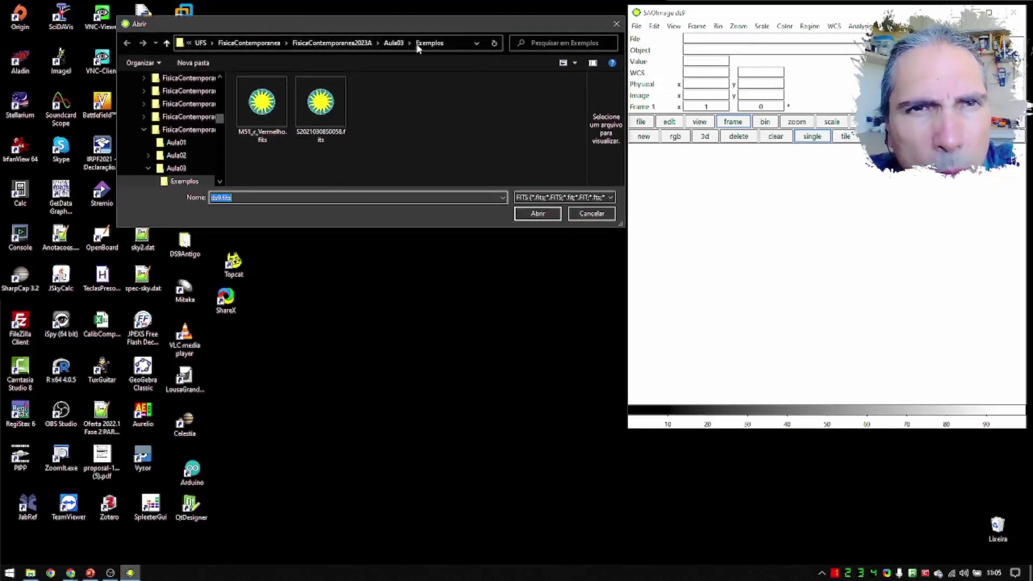
pyautogui.click(450, 42)
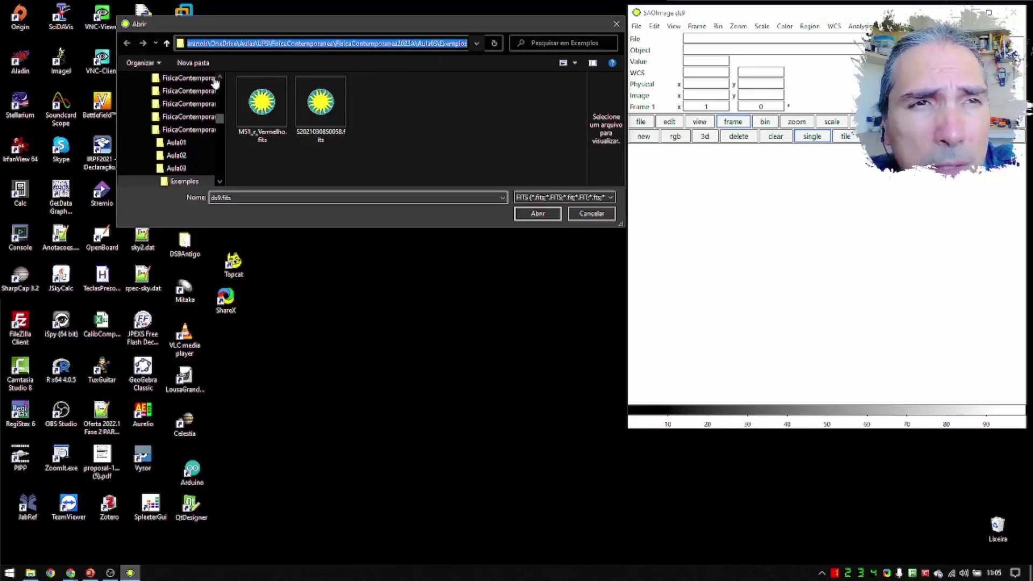
pyautogui.click(393, 136)
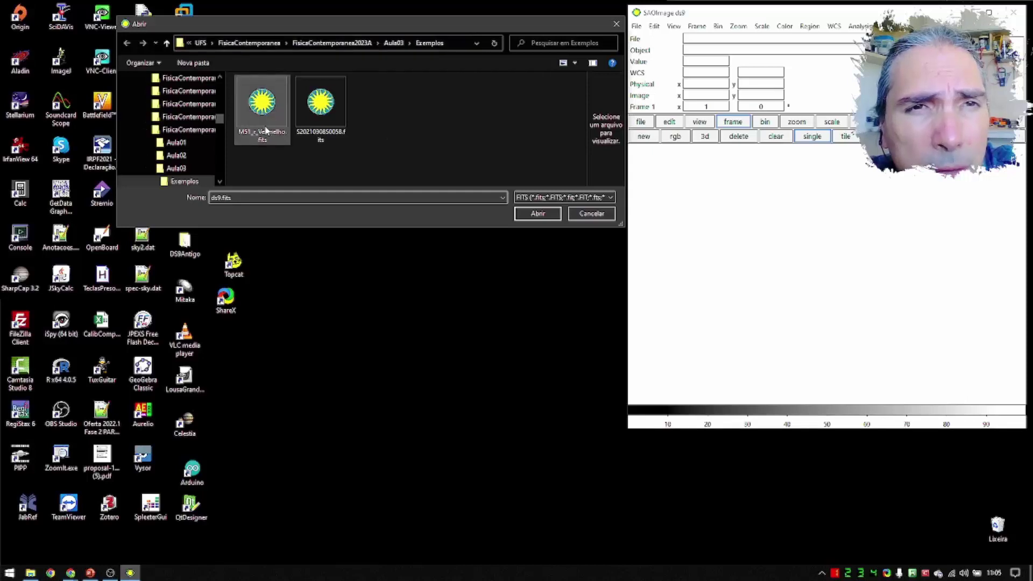
pyautogui.click(267, 128)
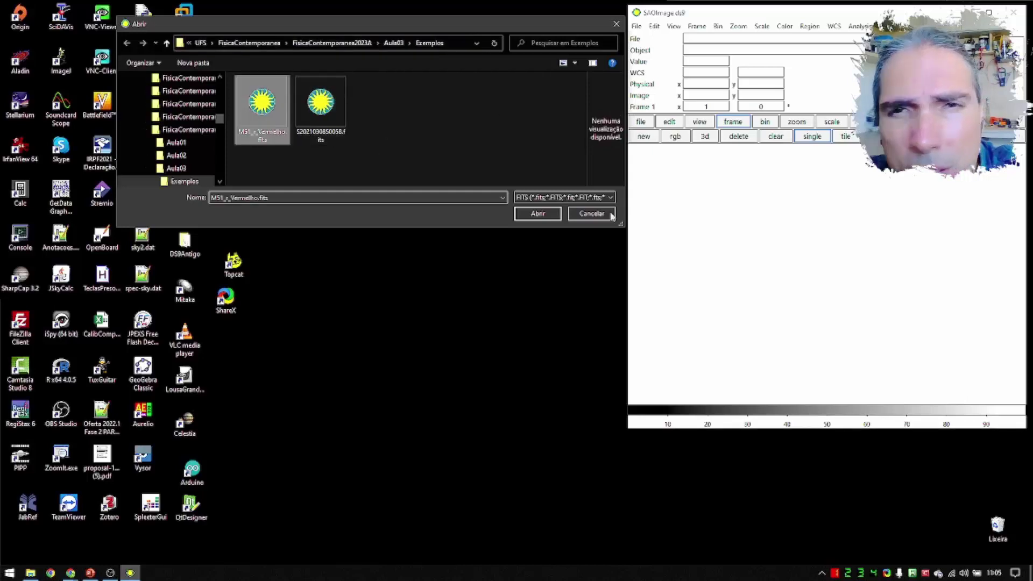
pyautogui.click(534, 214)
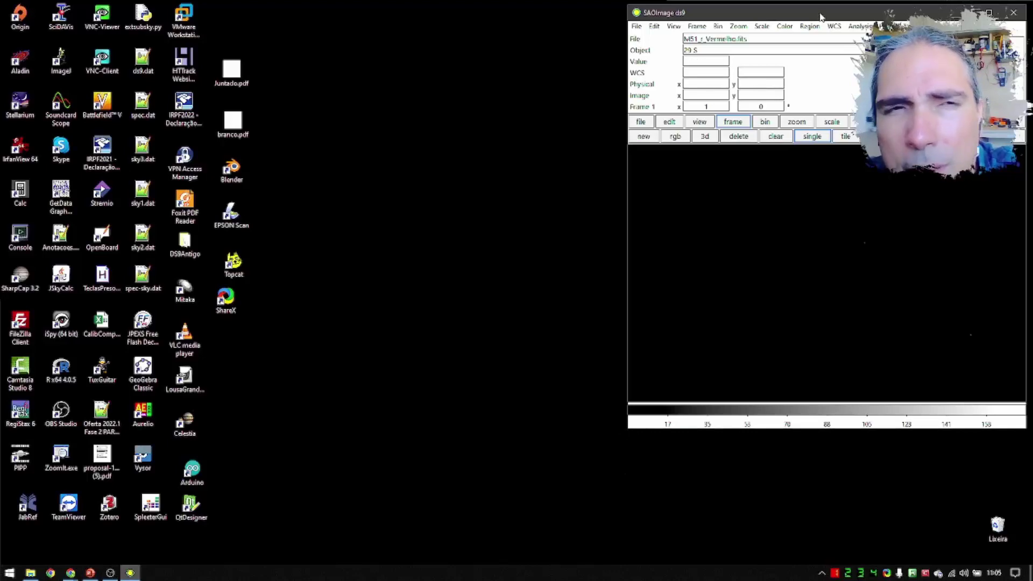
# Step: Move the DS9 window to the left half of the desktop and enlarge it to almost the full screen height
pyautogui.moveTo(820, 17); pyautogui.dragTo(197, 13)
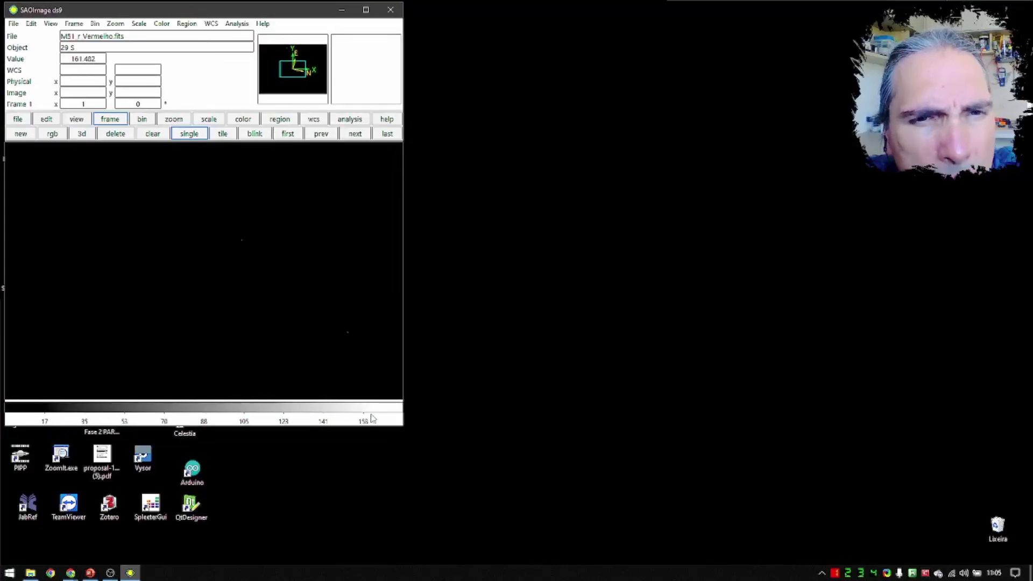
pyautogui.moveTo(405, 428); pyautogui.dragTo(516, 563)
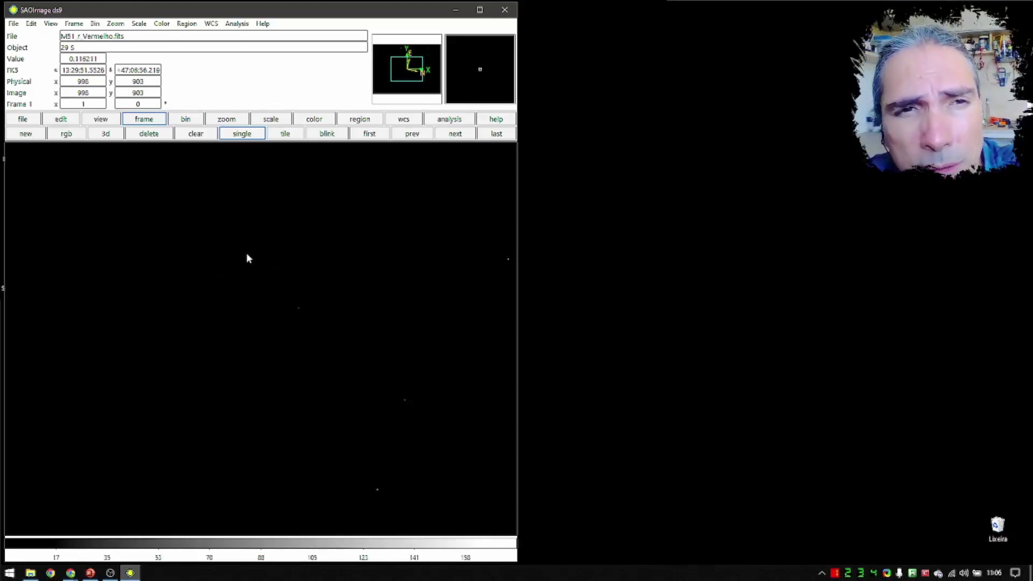
# Step: Zoom out to fit the whole M51 image in the frame and adjust its contrast and bias to bring out the spiral galaxy
pyautogui.scroll(-1, 247, 258)
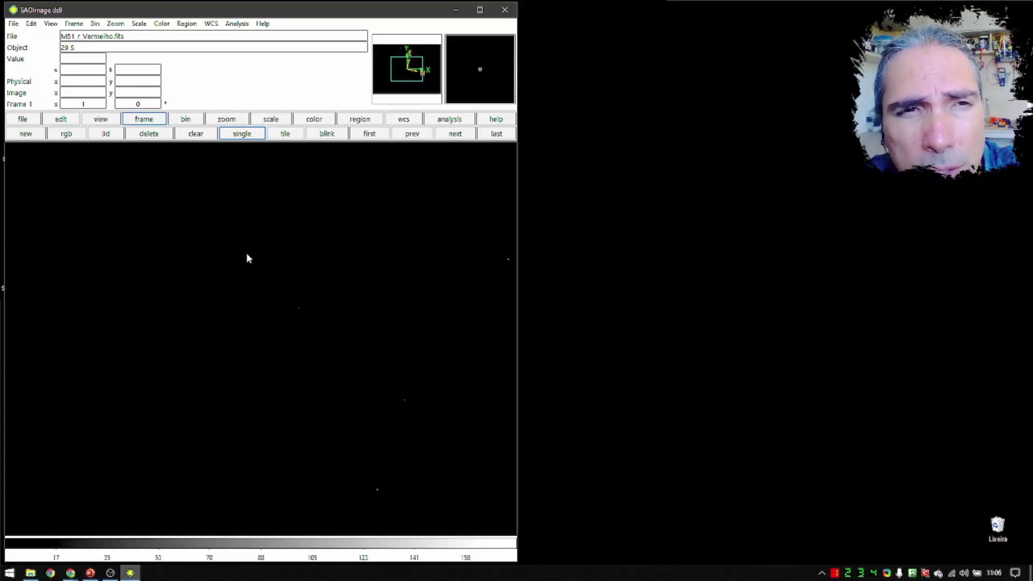
pyautogui.scroll(-3, 246, 257)
pyautogui.scroll(-5, 248, 250)
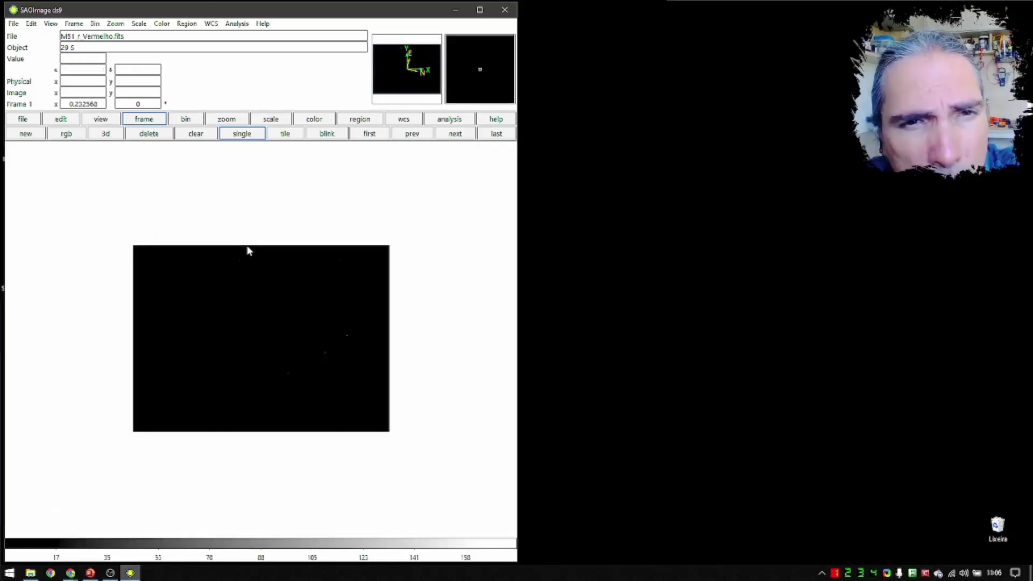
pyautogui.scroll(-7, 249, 250)
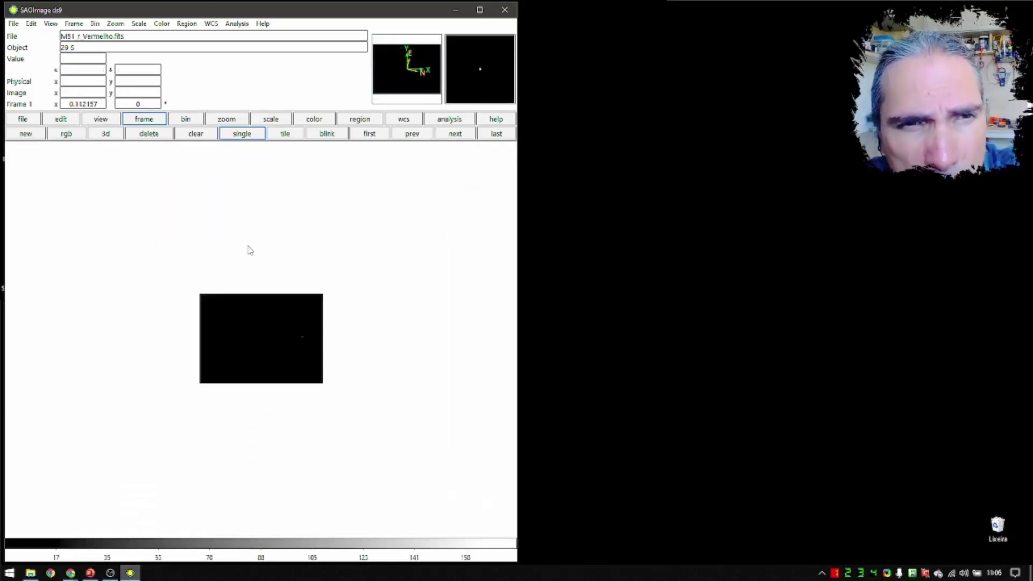
pyautogui.scroll(4, 249, 250)
pyautogui.scroll(10, 251, 253)
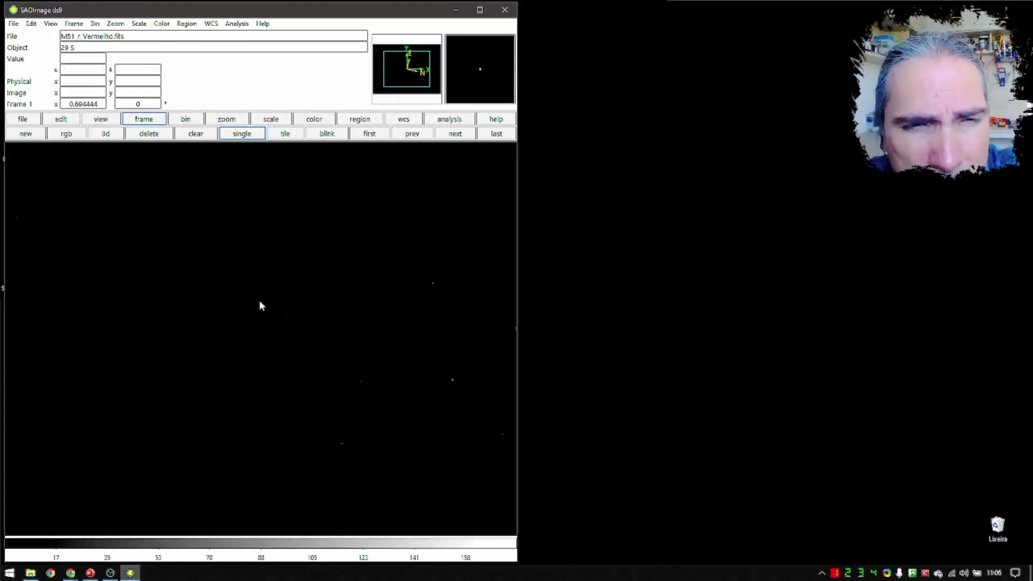
pyautogui.scroll(2, 259, 305)
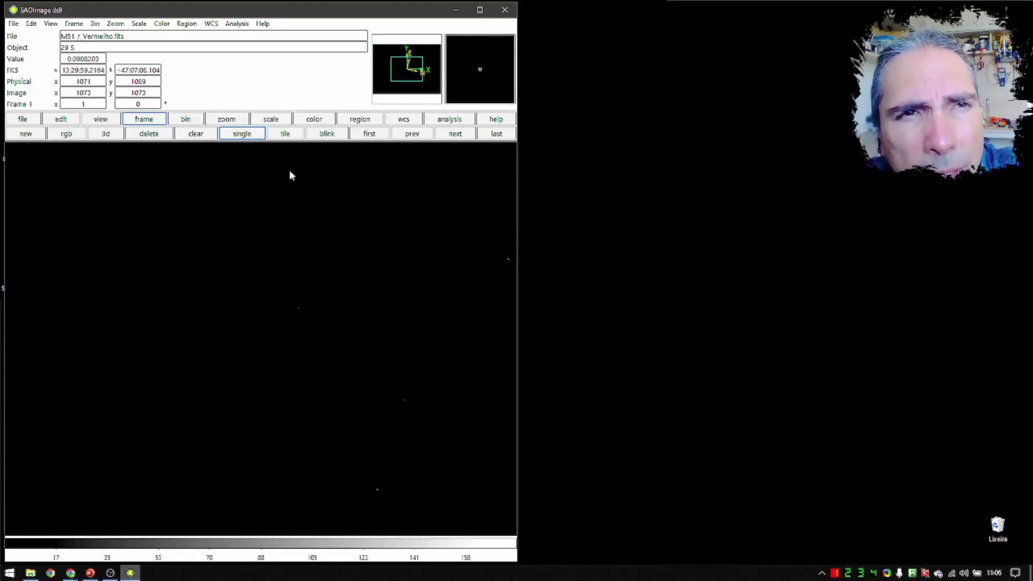
pyautogui.scroll(-4, 331, 212)
pyautogui.scroll(-4, 331, 216)
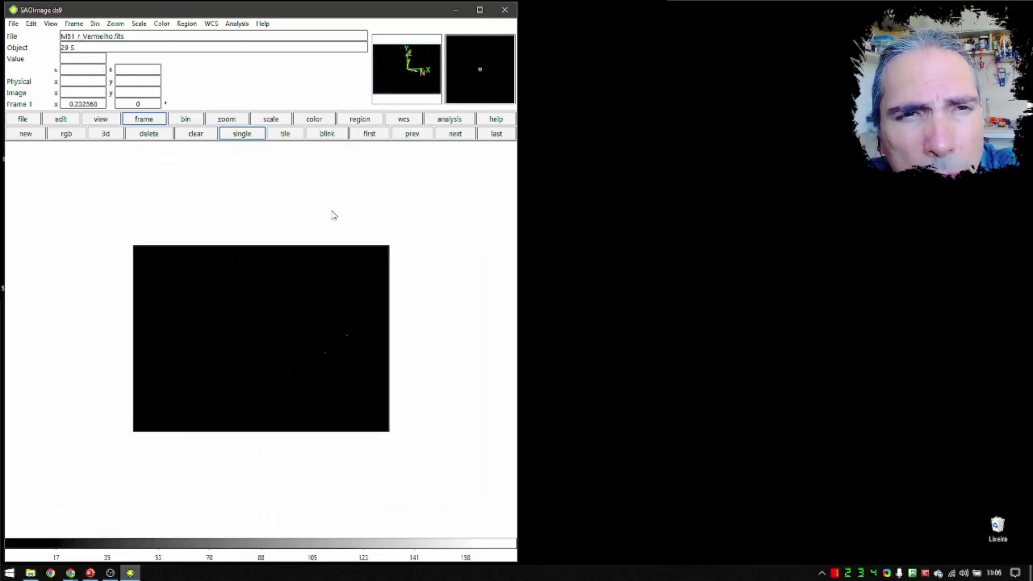
pyautogui.scroll(2, 305, 238)
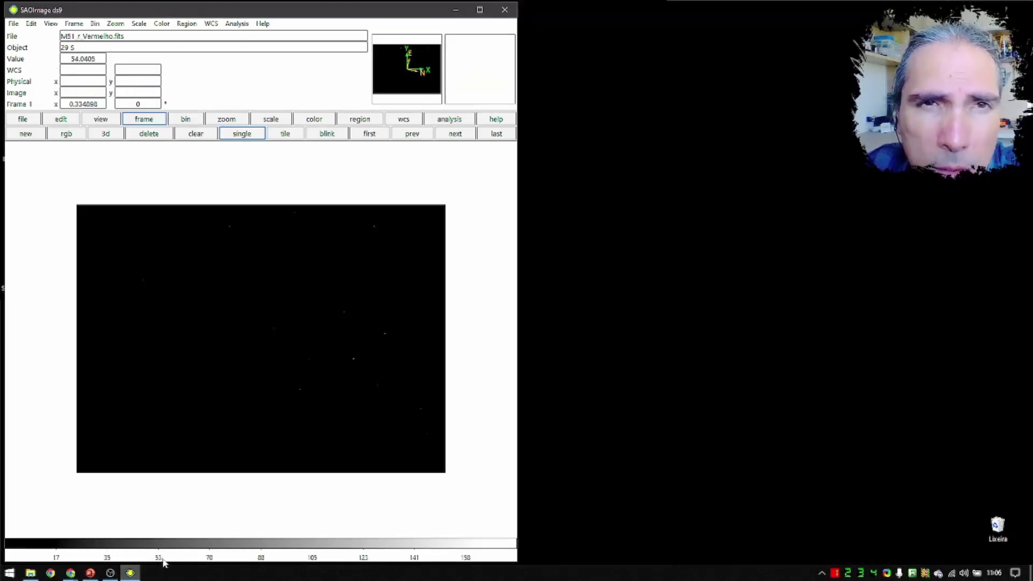
pyautogui.moveTo(339, 261); pyautogui.dragTo(11, 429)
pyautogui.scroll(1, 210, 382)
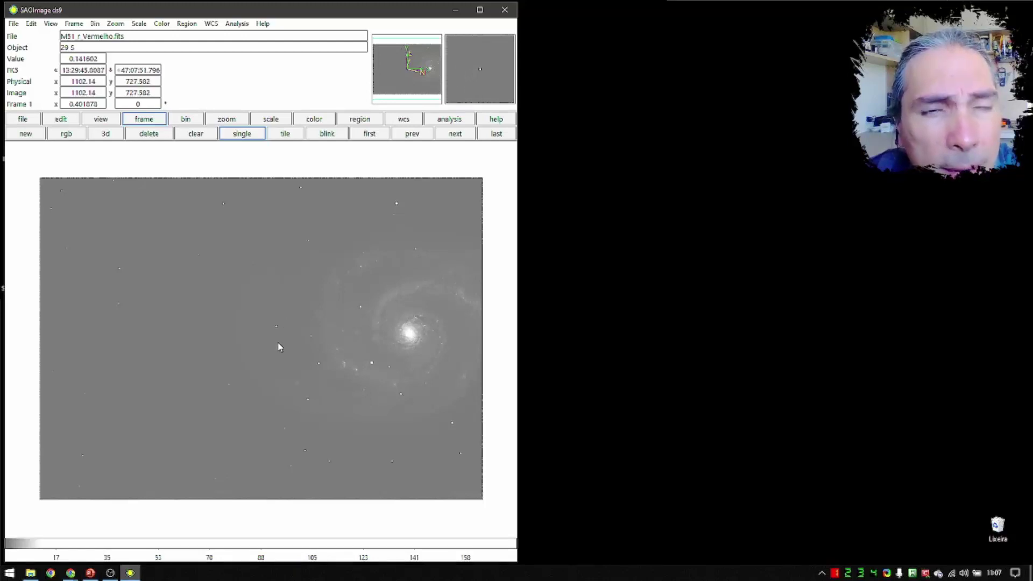
# Step: Examine the FITS extensions and the All option among the file types accepted for opening, and cancel without loading a file
pyautogui.click(13, 24)
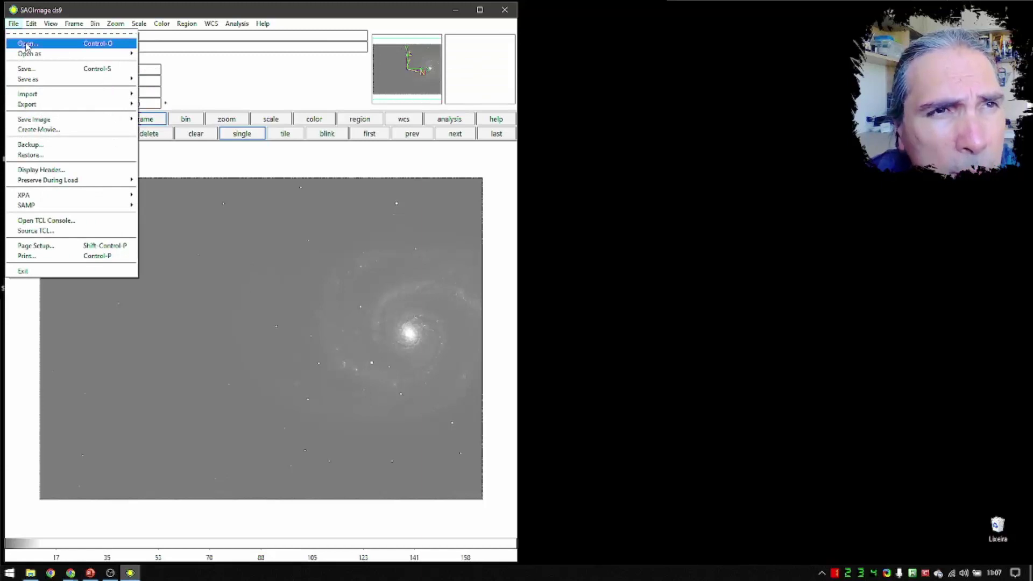
pyautogui.click(27, 44)
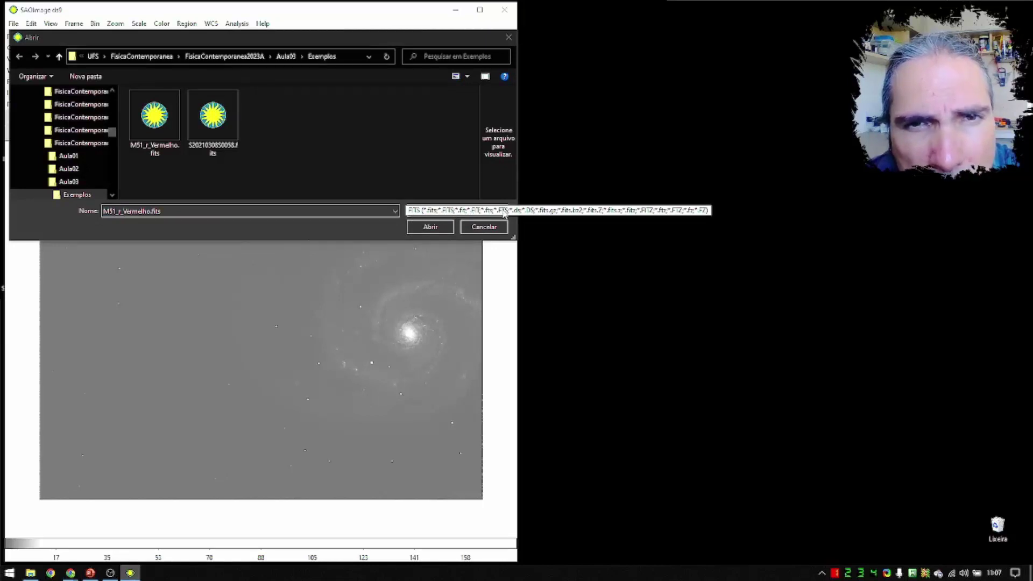
pyautogui.click(477, 212)
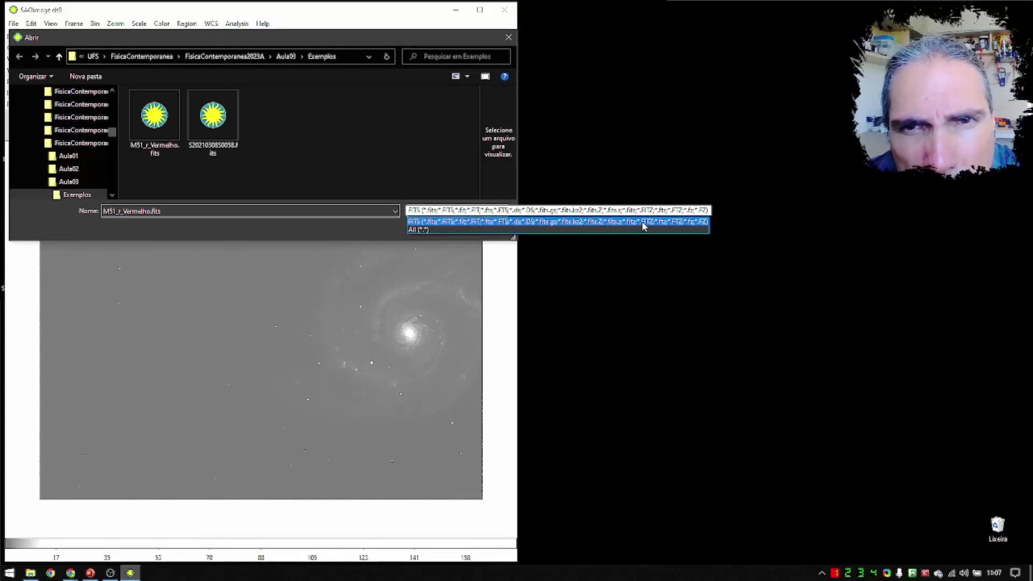
pyautogui.click(428, 149)
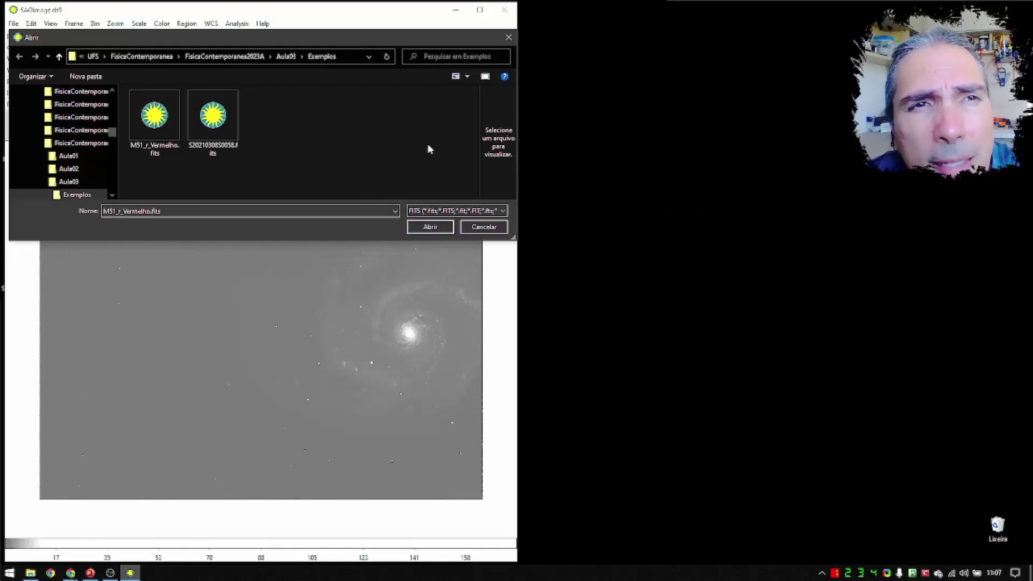
pyautogui.click(484, 227)
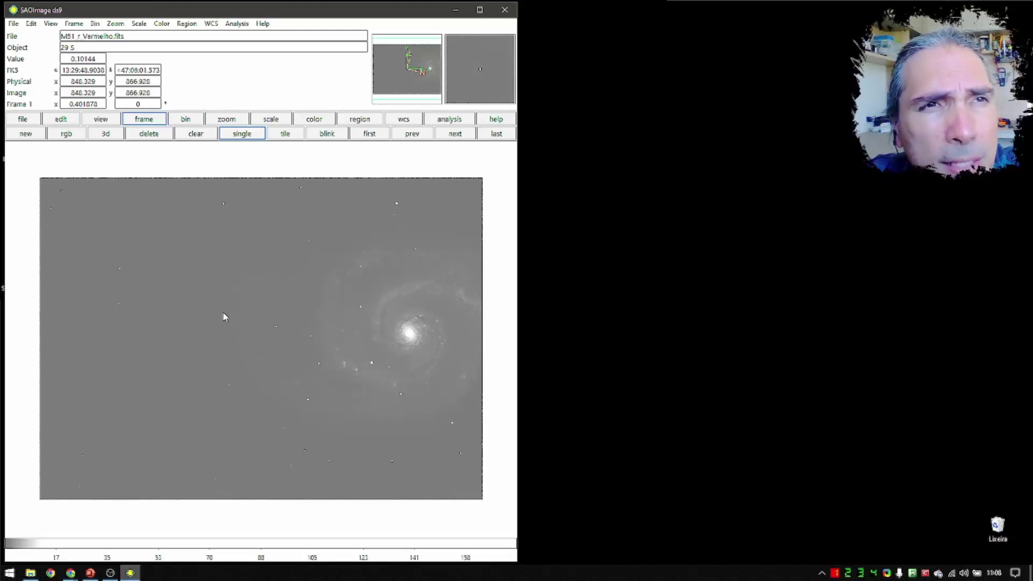
# Step: Display the FITS header of M51_r_Vermelho.fits and place its window beside the image
pyautogui.click(70, 121)
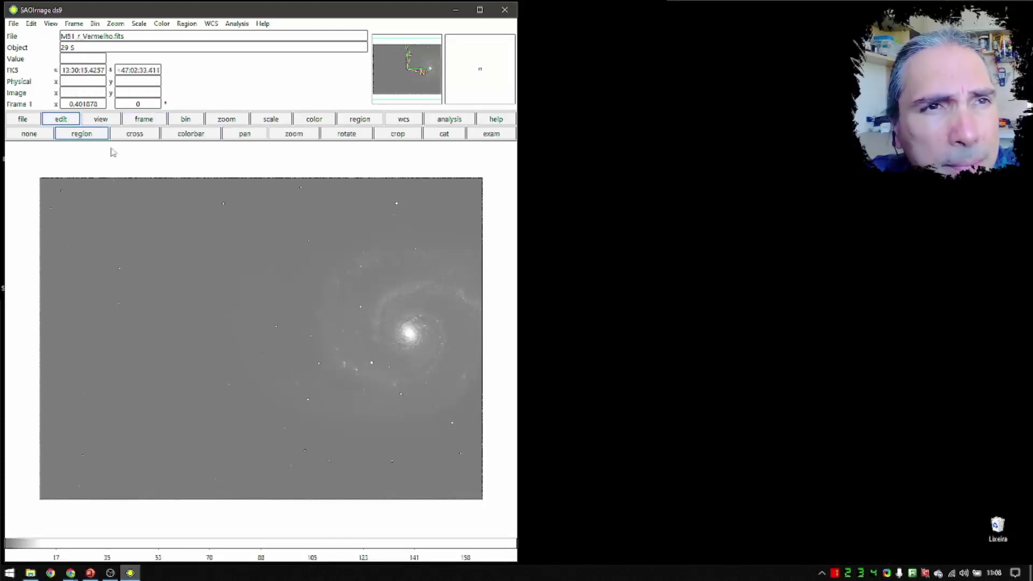
pyautogui.click(26, 121)
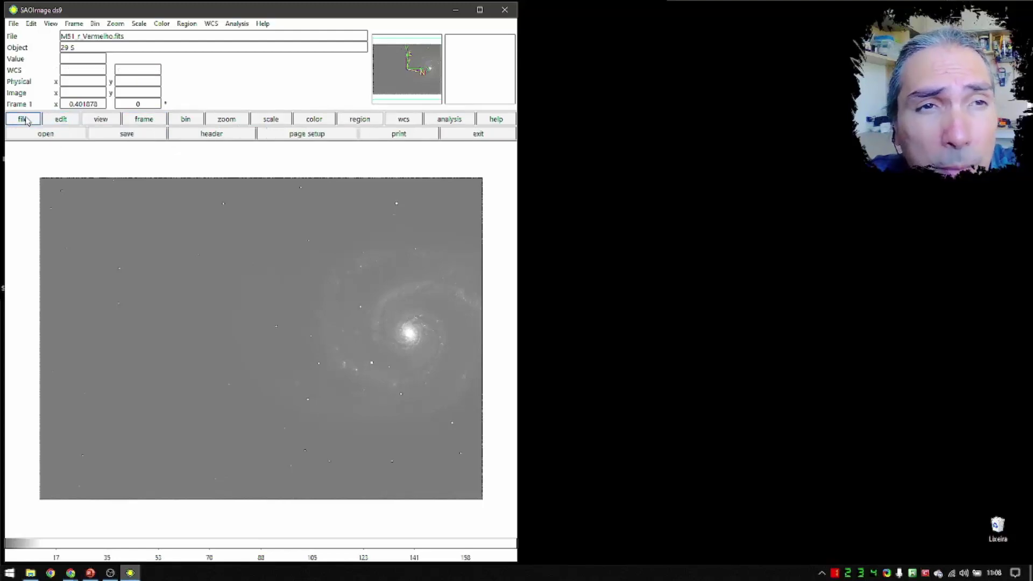
pyautogui.click(196, 134)
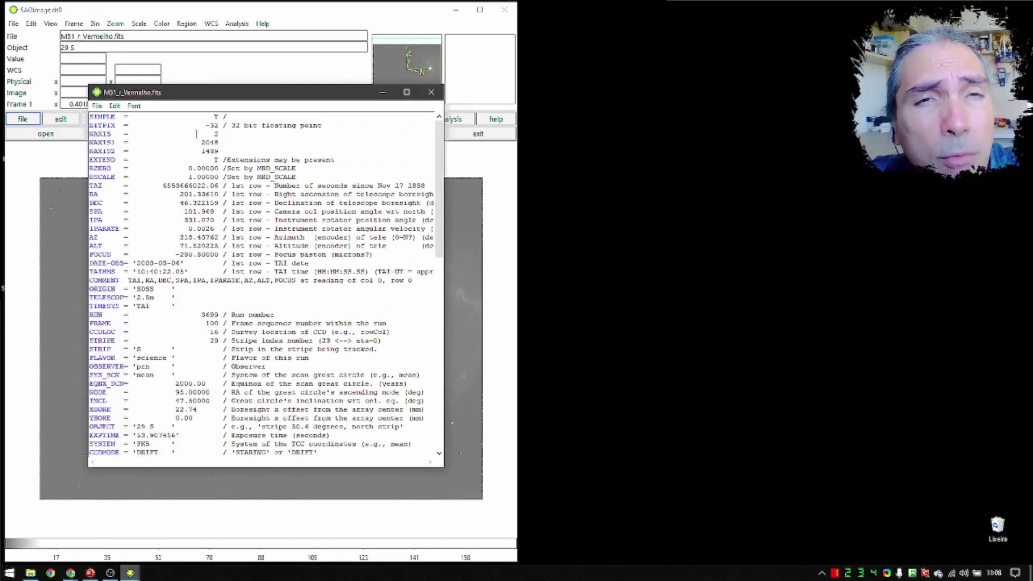
pyautogui.moveTo(245, 103); pyautogui.dragTo(679, 23)
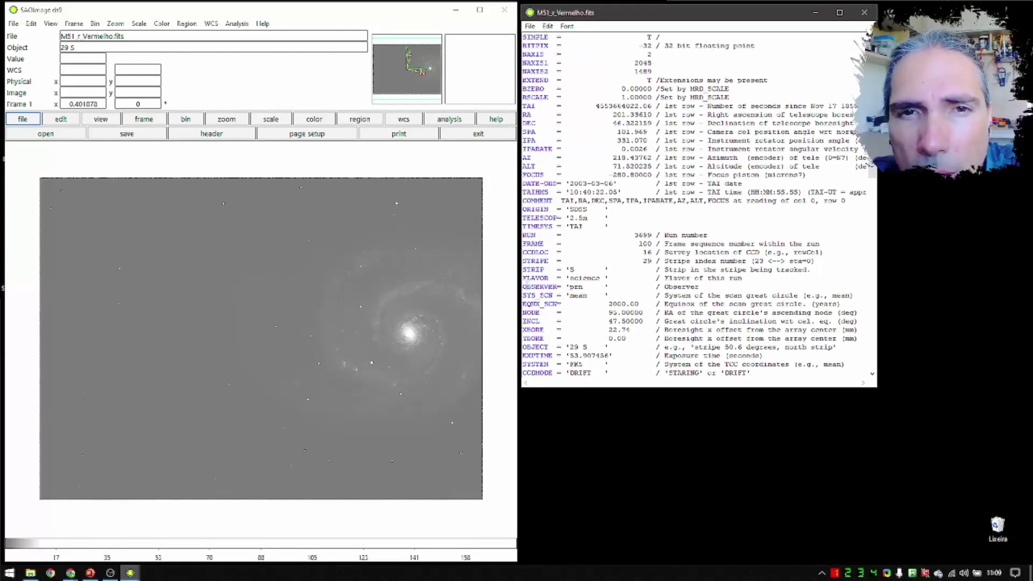
# Step: Examine the observer, observation date, telescope, origin and exposure time entries in the M51 header, and close the header window
pyautogui.moveTo(524, 287); pyautogui.dragTo(646, 287)
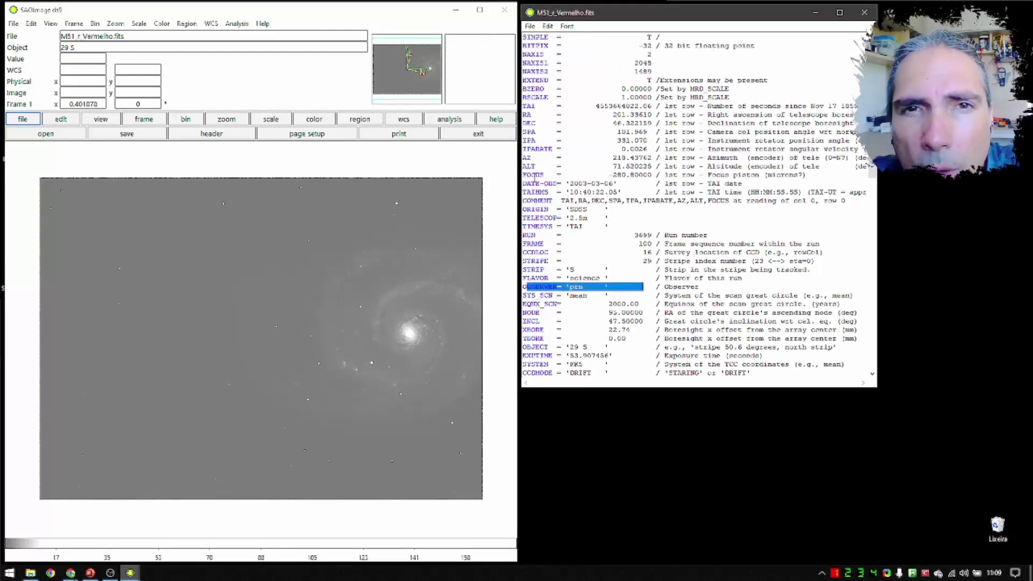
pyautogui.moveTo(523, 183); pyautogui.dragTo(631, 183)
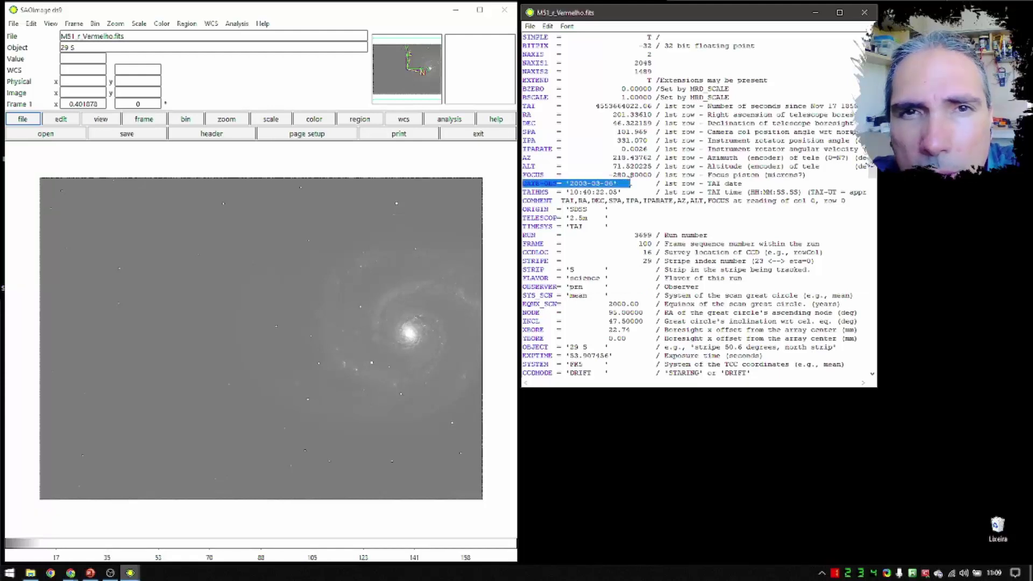
pyautogui.moveTo(612, 218); pyautogui.dragTo(523, 218)
pyautogui.moveTo(612, 209); pyautogui.dragTo(523, 209)
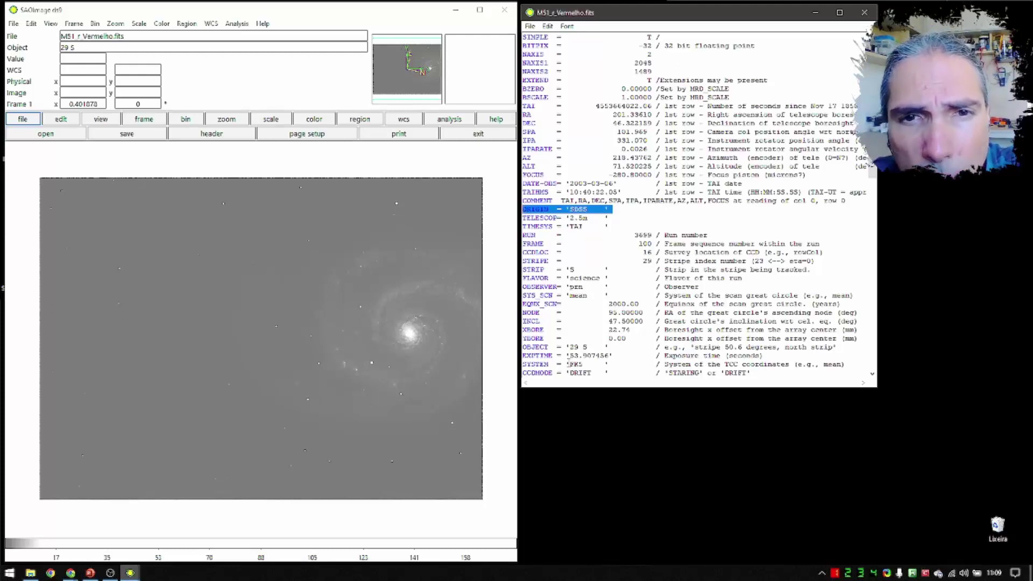
pyautogui.moveTo(626, 356); pyautogui.dragTo(521, 356)
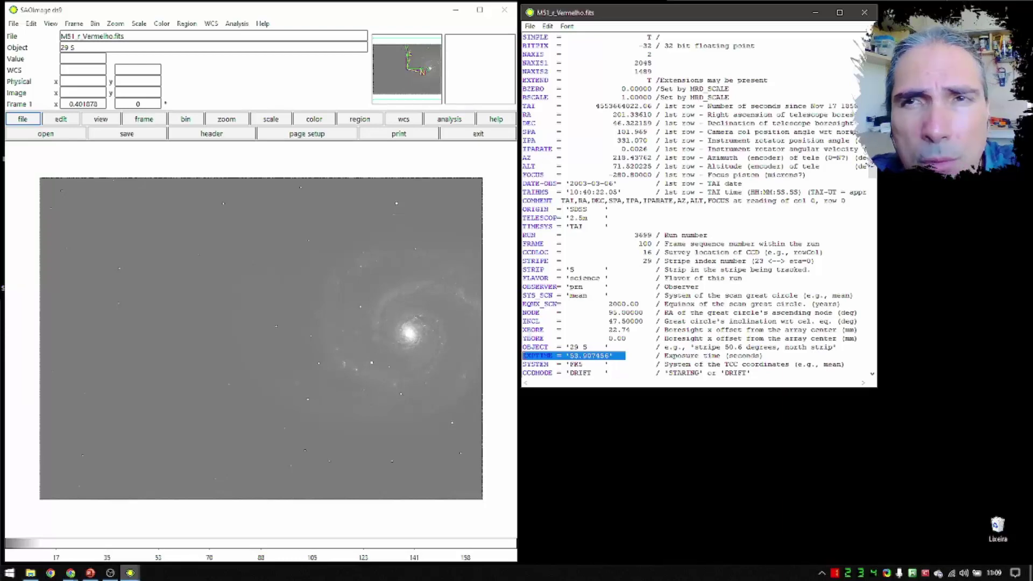
pyautogui.click(863, 12)
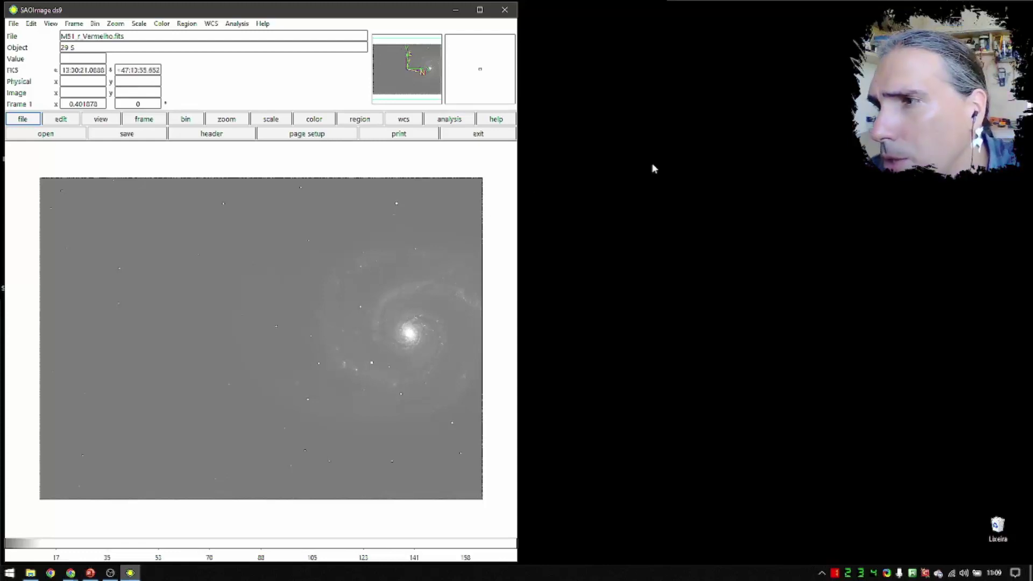
pyautogui.hotkey('alt', 'Tab')
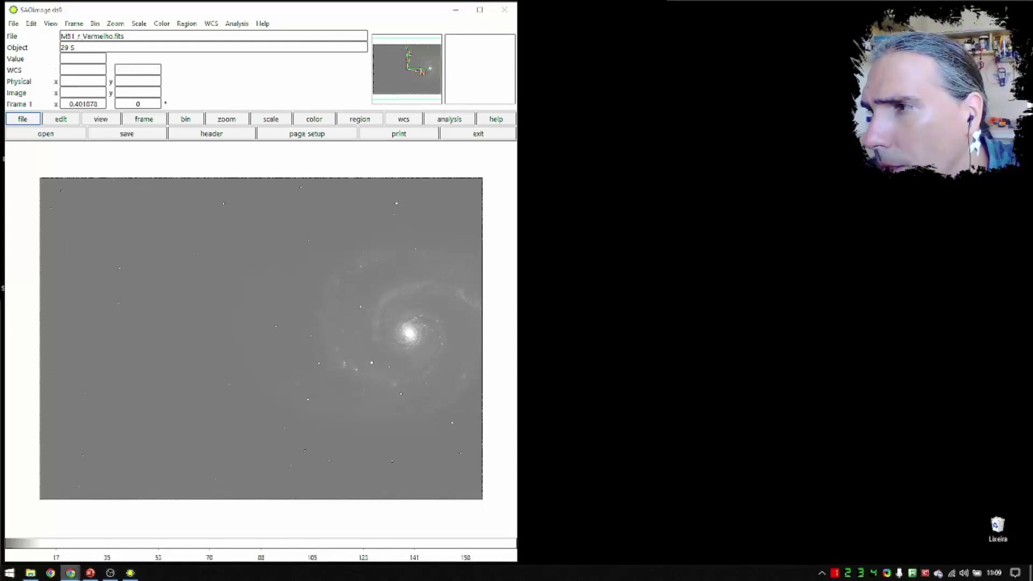
pyautogui.click(369, 292)
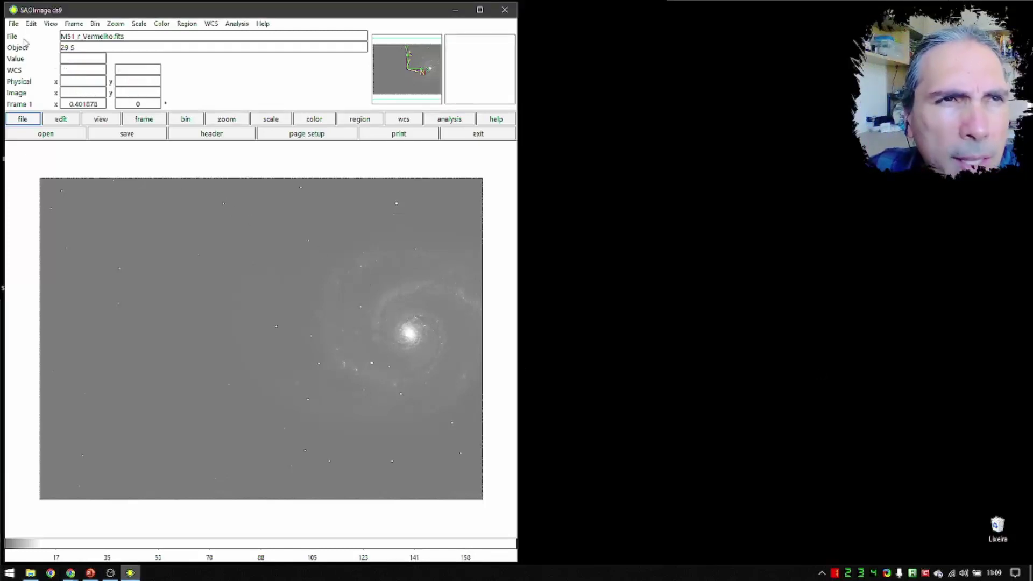
# Step: Open S20210308S0058.fits as a Mosaic WCS image using the WCS coordinate system
pyautogui.click(14, 25)
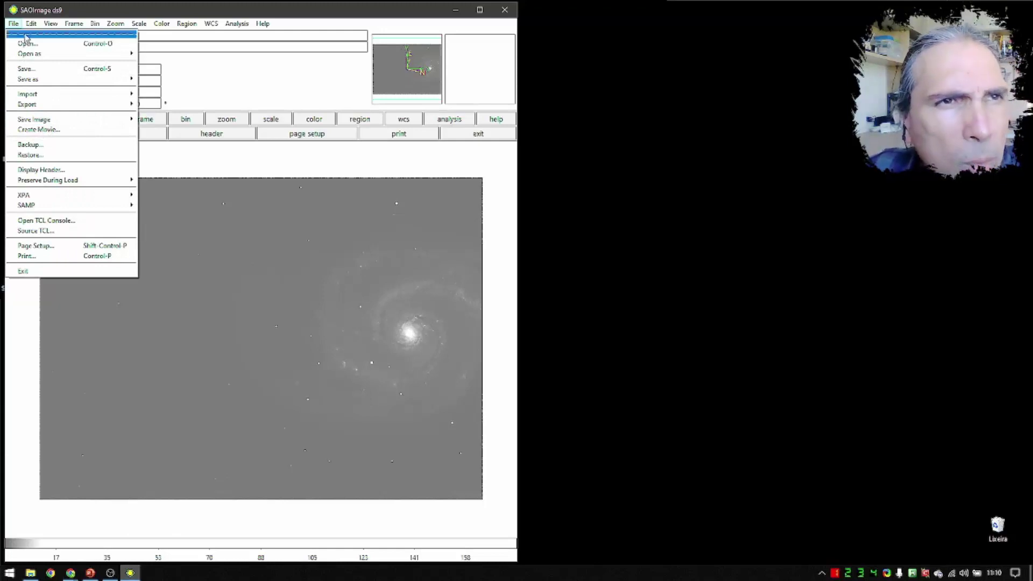
pyautogui.moveTo(42, 56)
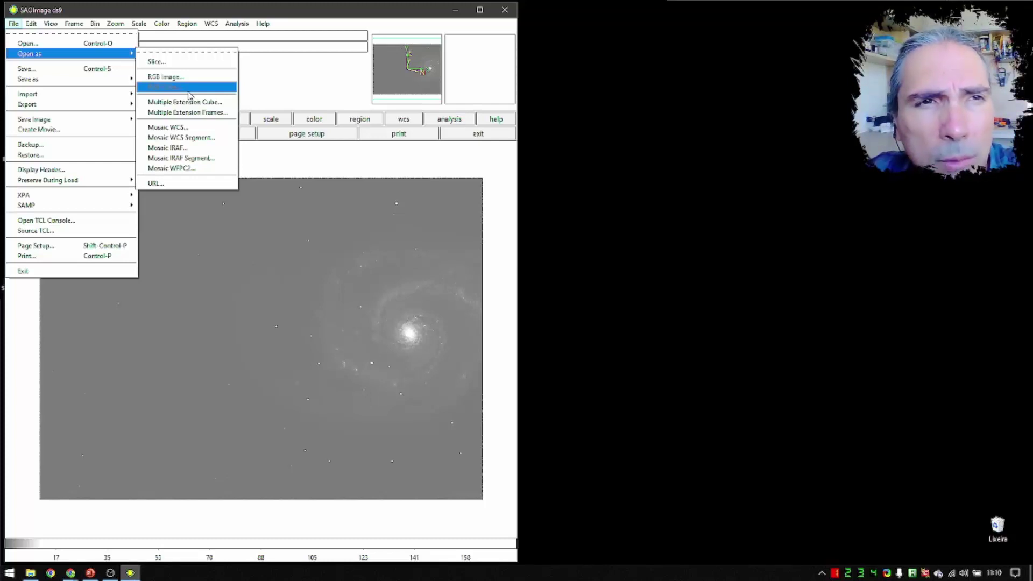
pyautogui.click(199, 128)
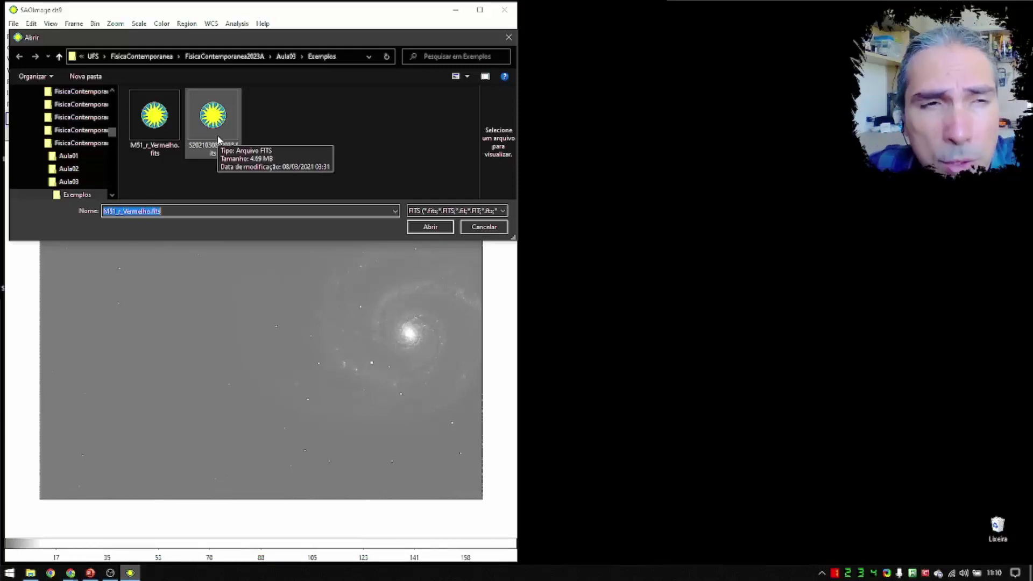
pyautogui.click(202, 129)
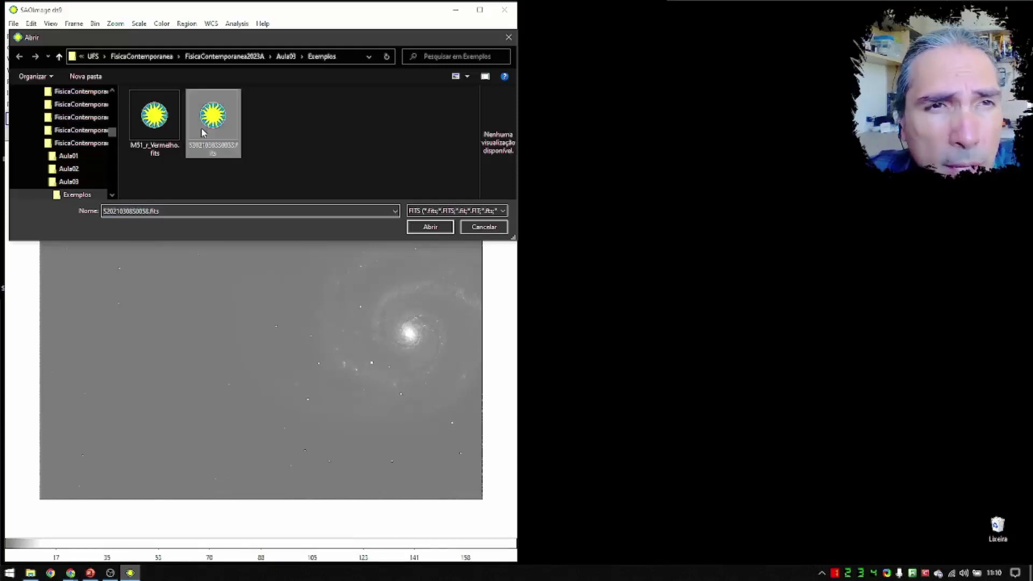
pyautogui.click(426, 228)
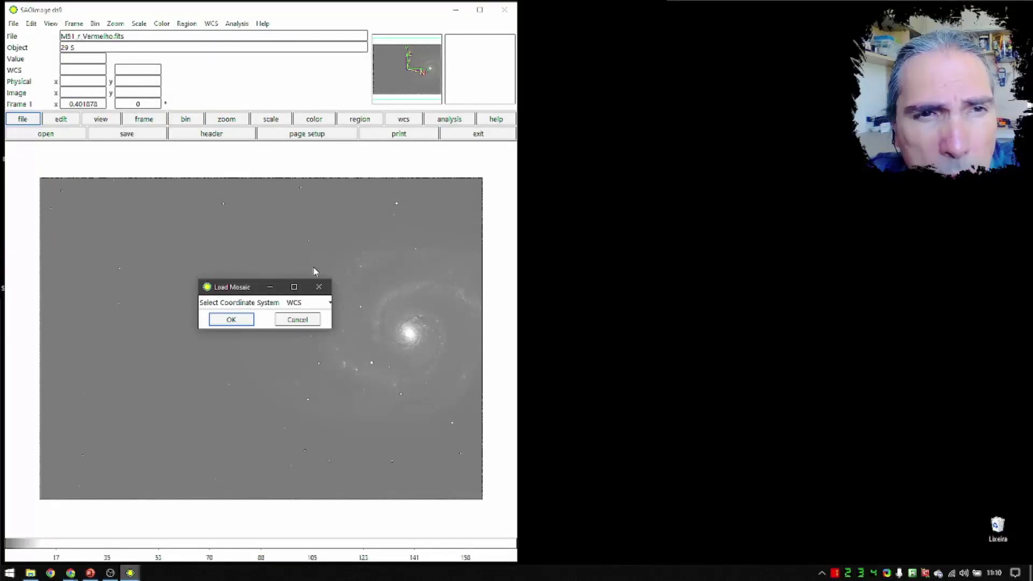
pyautogui.click(249, 322)
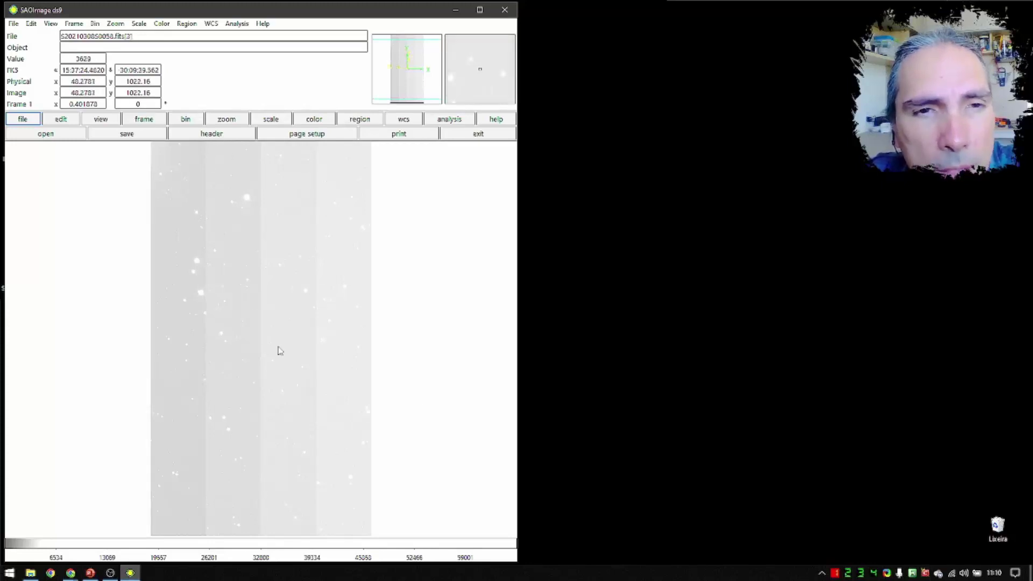
# Step: Zoom in closely on the compact group of five bright sources in the mosaic image
pyautogui.middleClick(327, 346)
pyautogui.scroll(8, 338, 349)
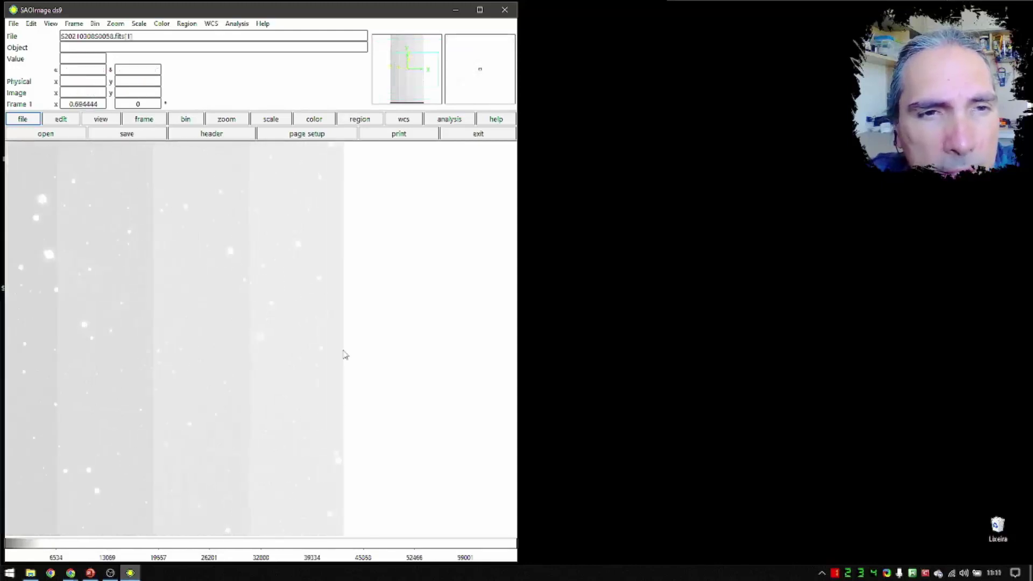
pyautogui.scroll(10, 345, 355)
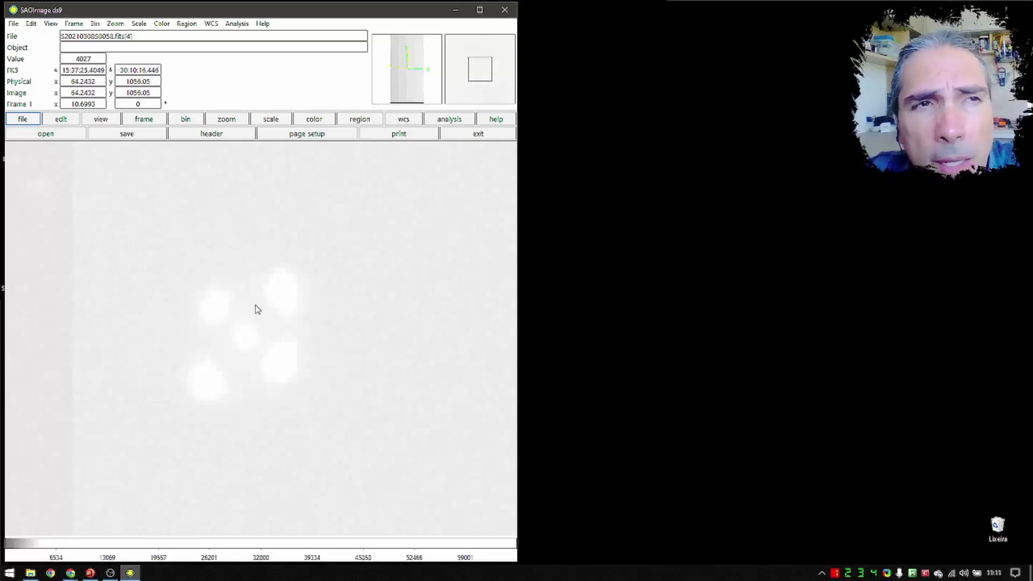
# Step: Import the JPEG image M42_2023.jpg, fit it in the frame and adjust its contrast and bias to bring out the nebula
pyautogui.click(14, 23)
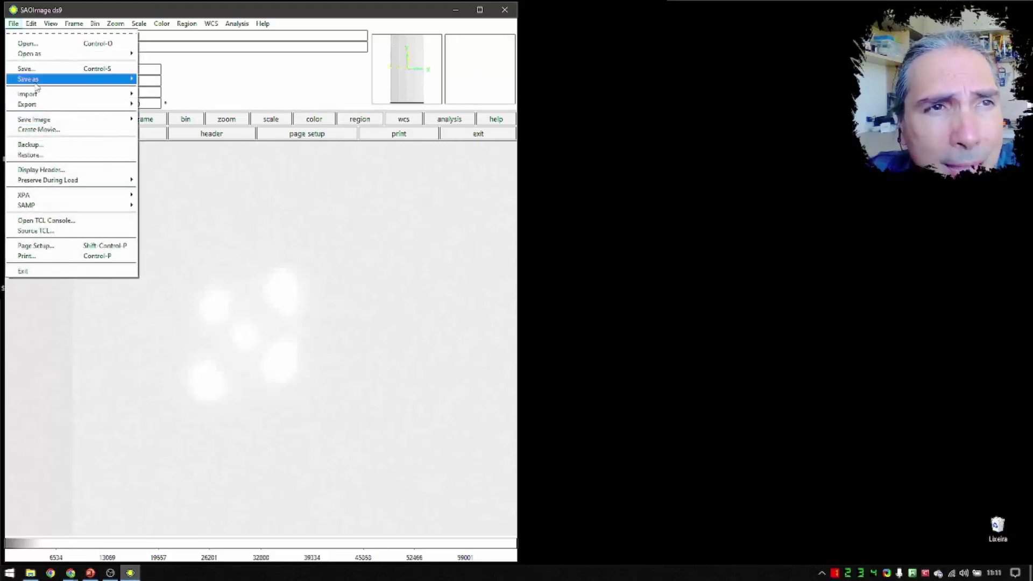
pyautogui.moveTo(39, 95)
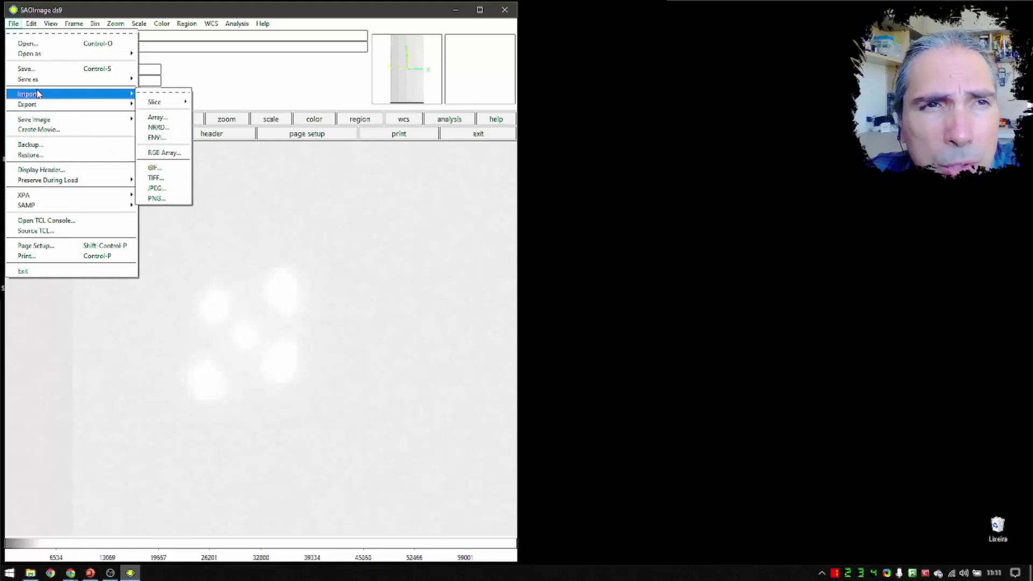
pyautogui.moveTo(151, 103)
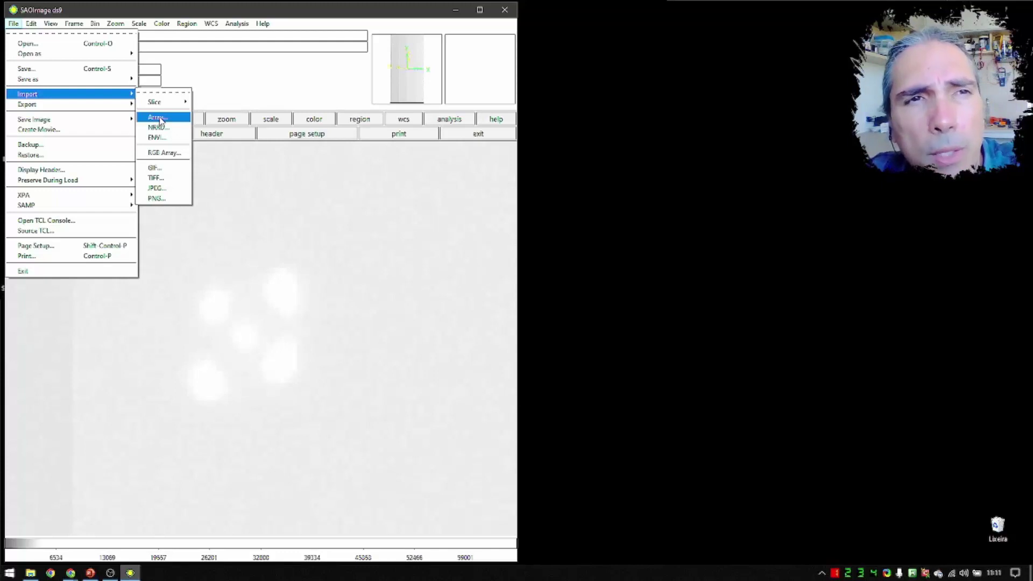
pyautogui.click(175, 188)
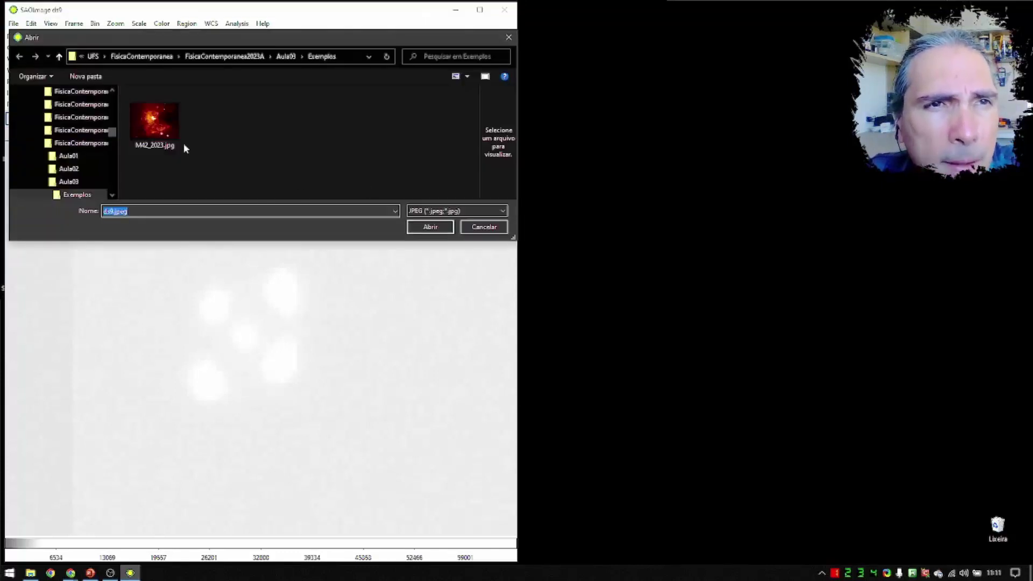
pyautogui.click(161, 123)
pyautogui.click(439, 228)
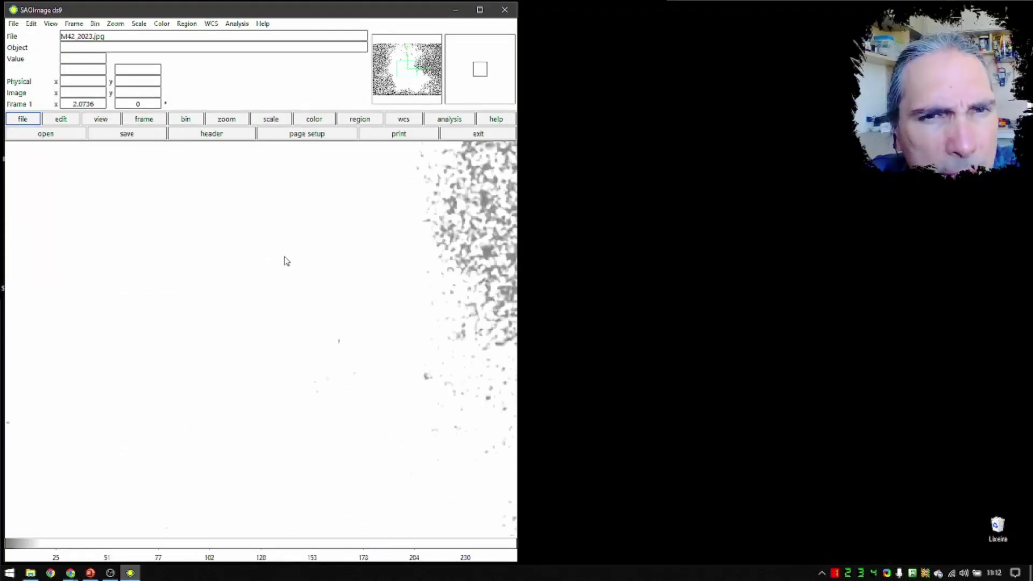
pyautogui.scroll(-6, 286, 261)
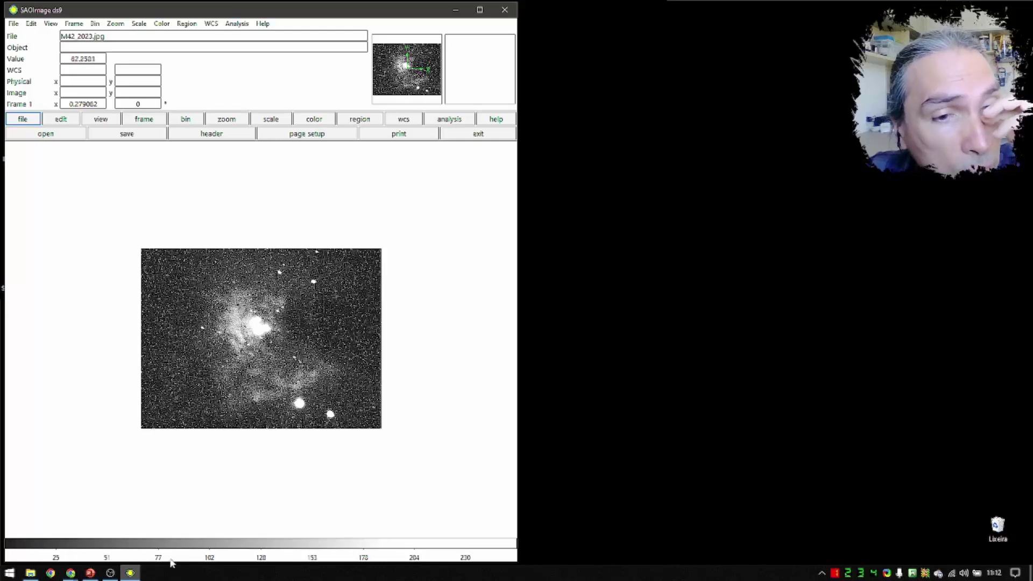
pyautogui.click(269, 576)
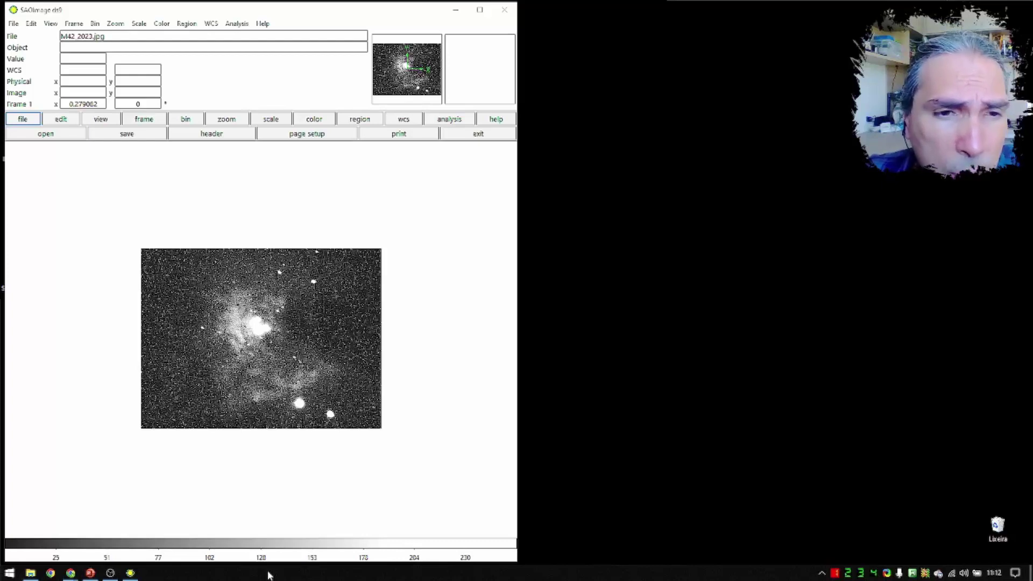
pyautogui.click(274, 563)
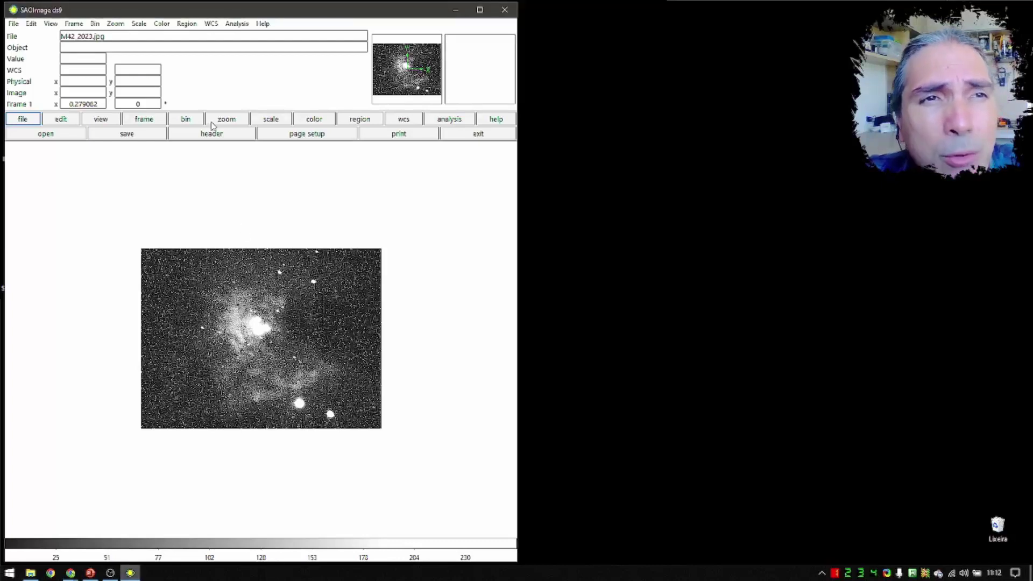
# Step: Create a new RGB frame, widen its channel control window and place it beside the main window
pyautogui.click(76, 27)
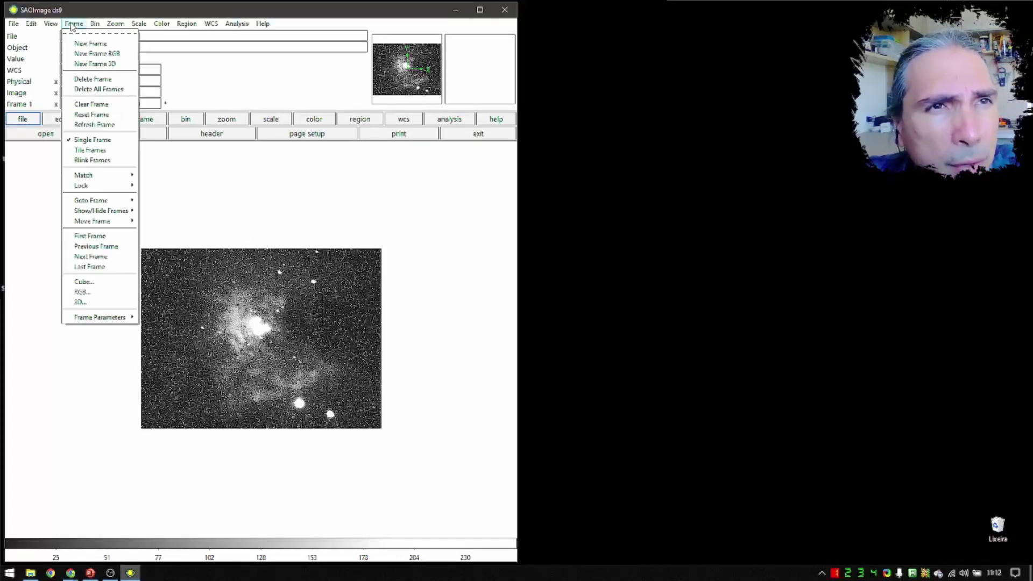
pyautogui.click(254, 86)
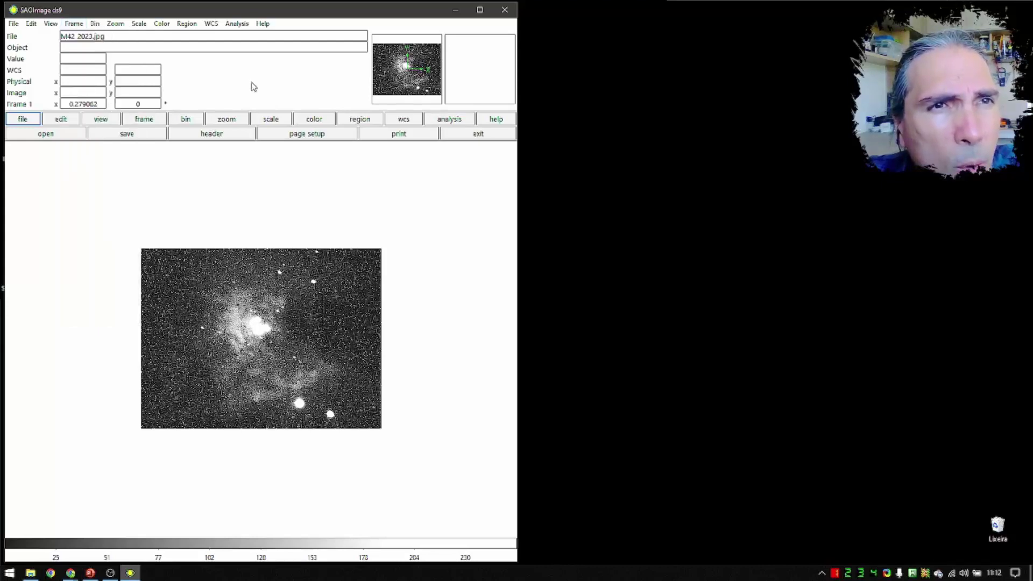
pyautogui.click(140, 120)
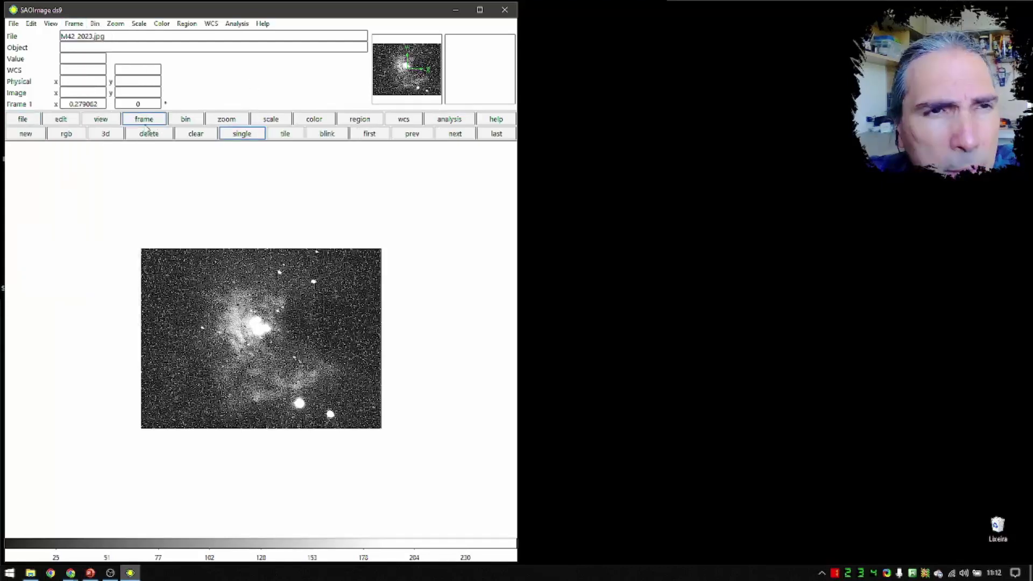
pyautogui.click(66, 135)
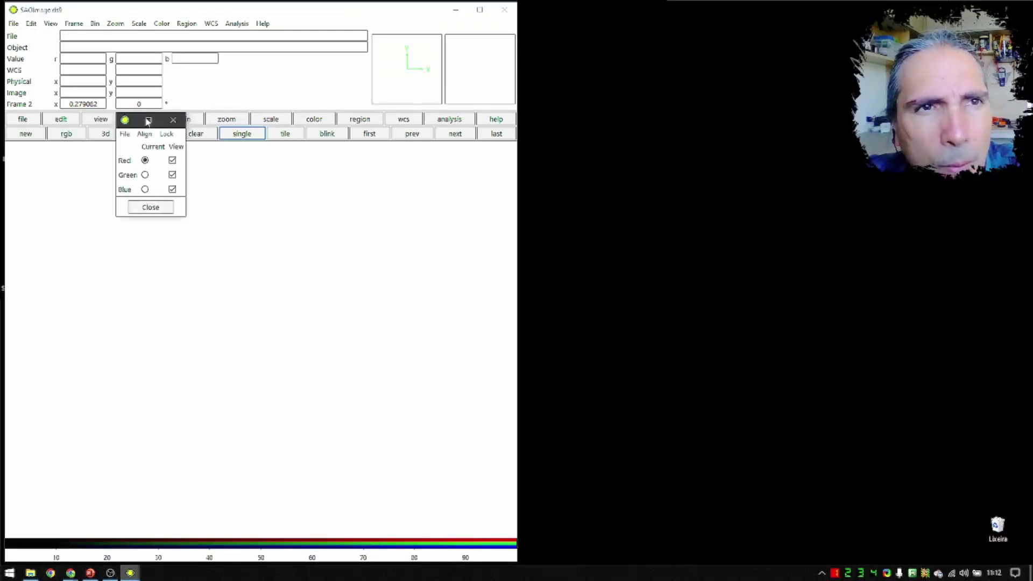
pyautogui.moveTo(185, 135); pyautogui.dragTo(263, 135)
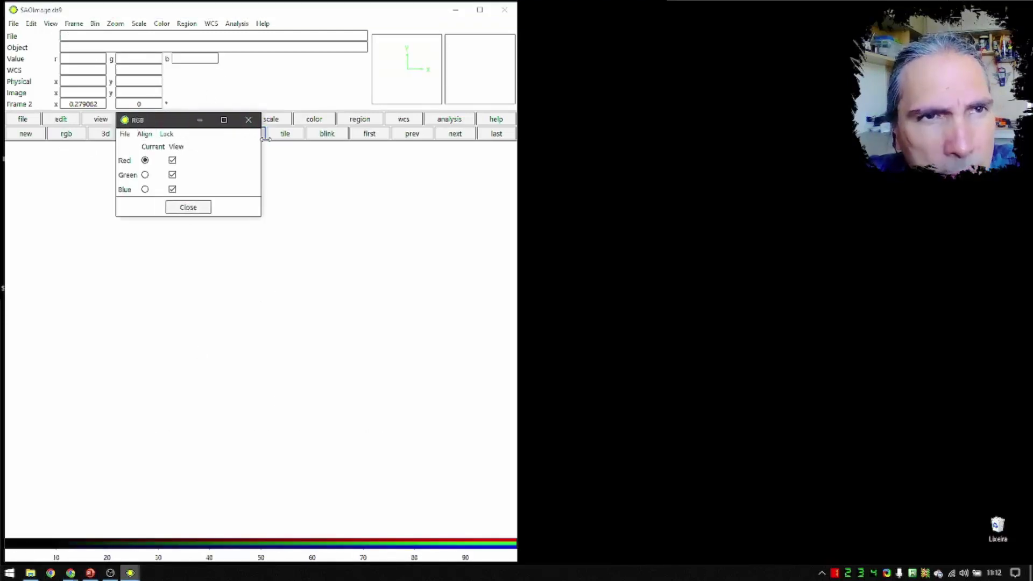
pyautogui.moveTo(165, 120); pyautogui.dragTo(558, 23)
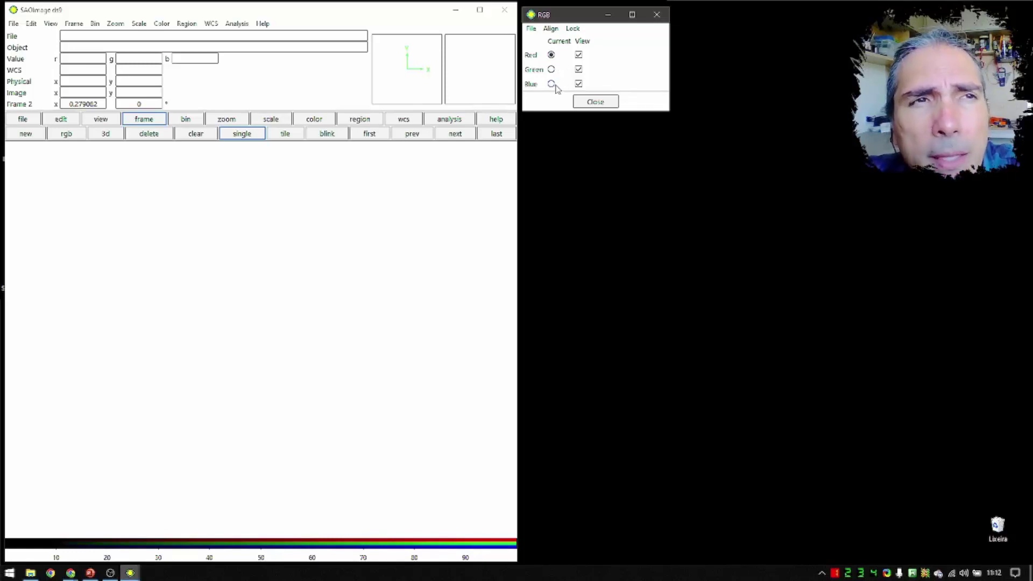
# Step: Import the JPEG image M42_2023.jpg into the RGB frame and enlarge the colour image to fill the frame's width
pyautogui.click(114, 44)
pyautogui.click(13, 24)
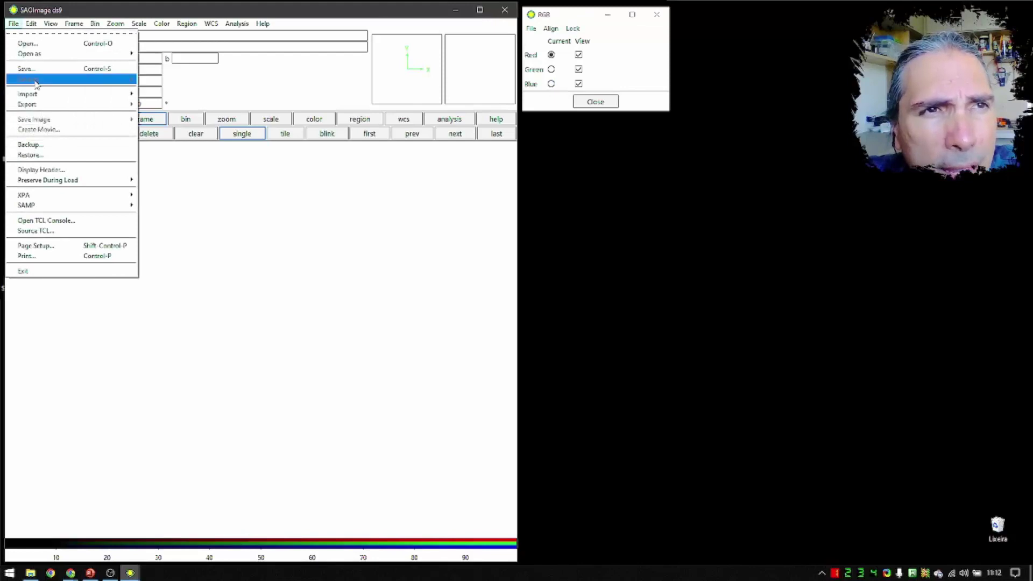
pyautogui.moveTo(32, 94)
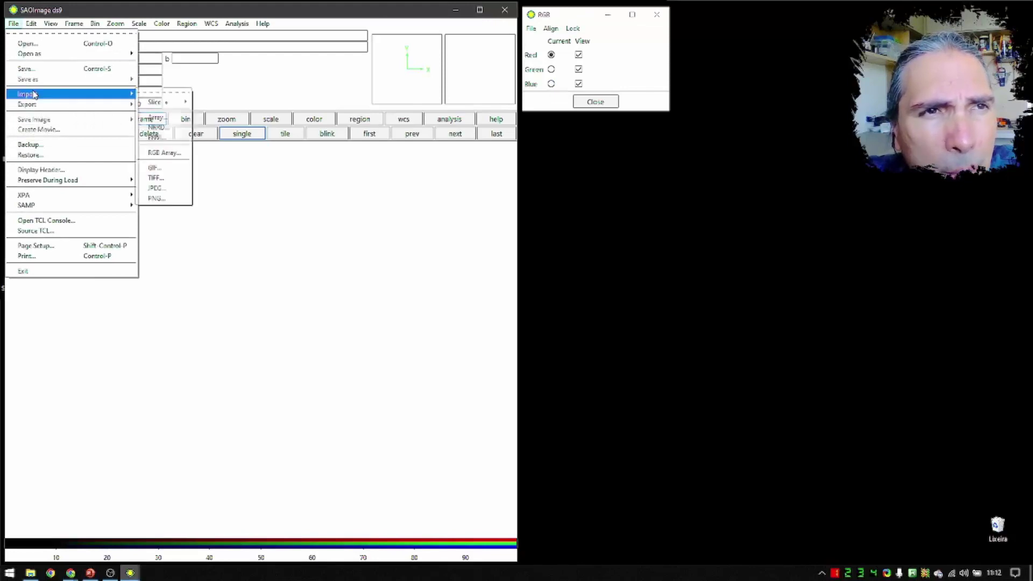
pyautogui.click(162, 187)
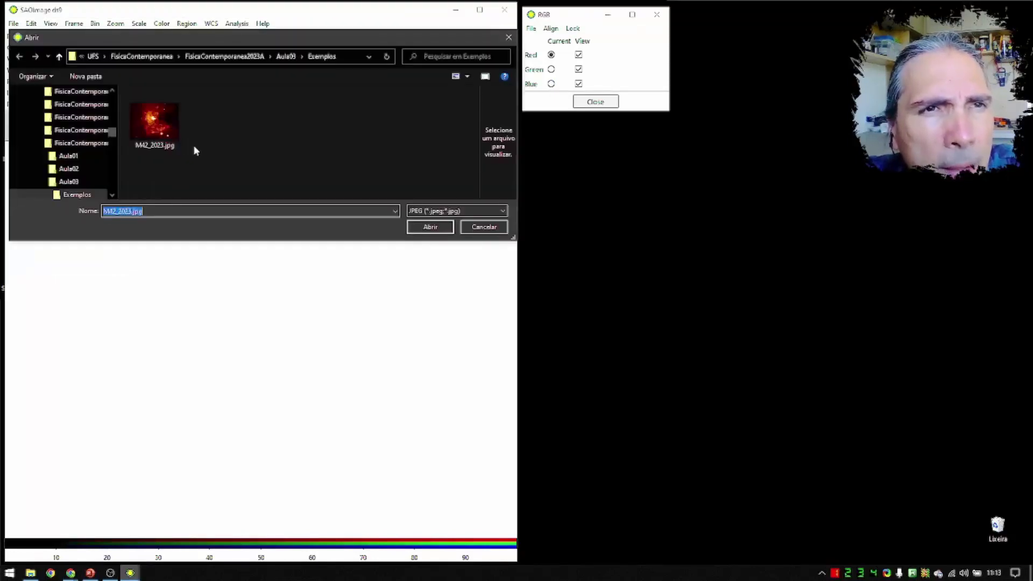
pyautogui.click(172, 125)
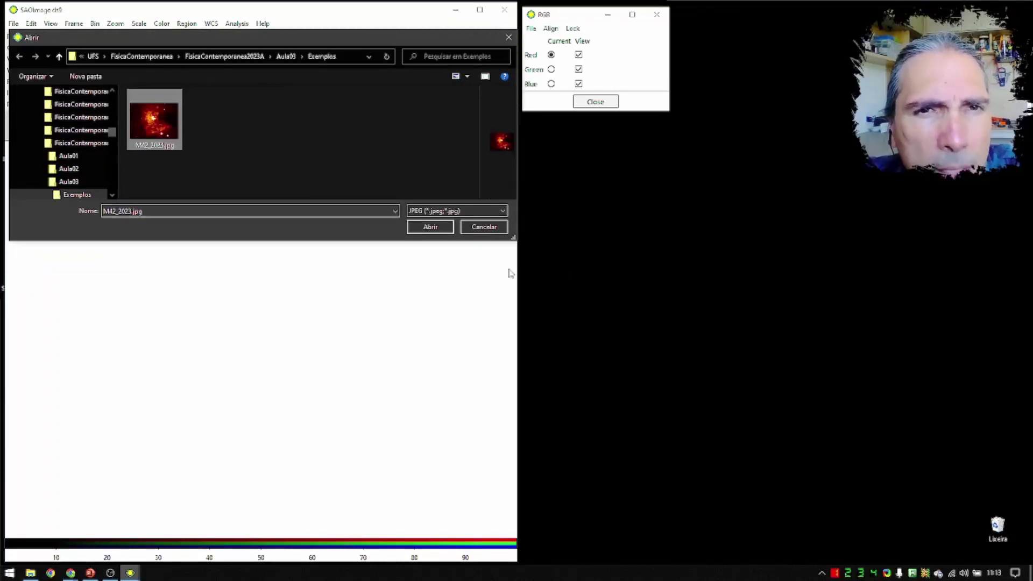
pyautogui.click(436, 228)
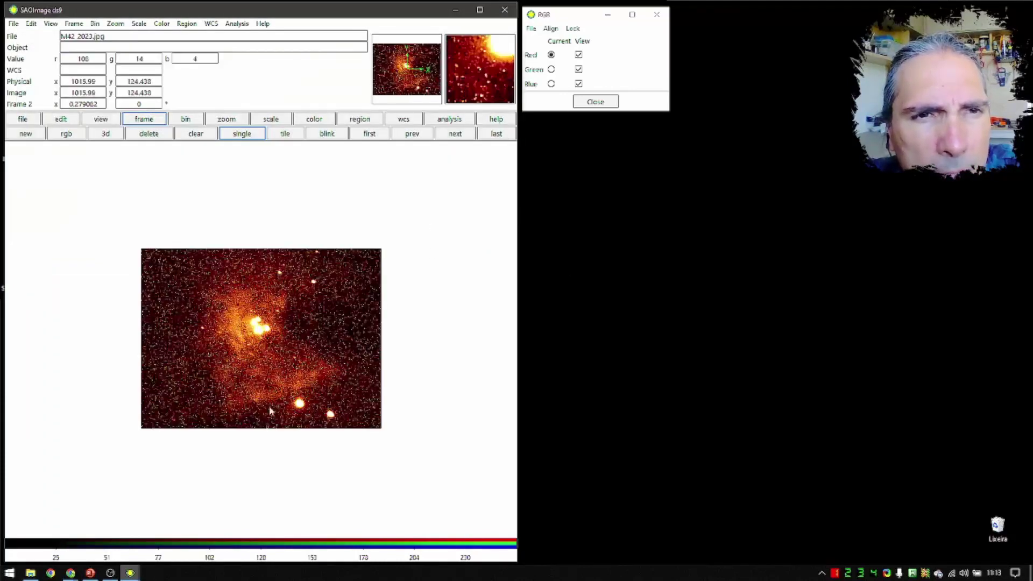
pyautogui.scroll(2, 235, 358)
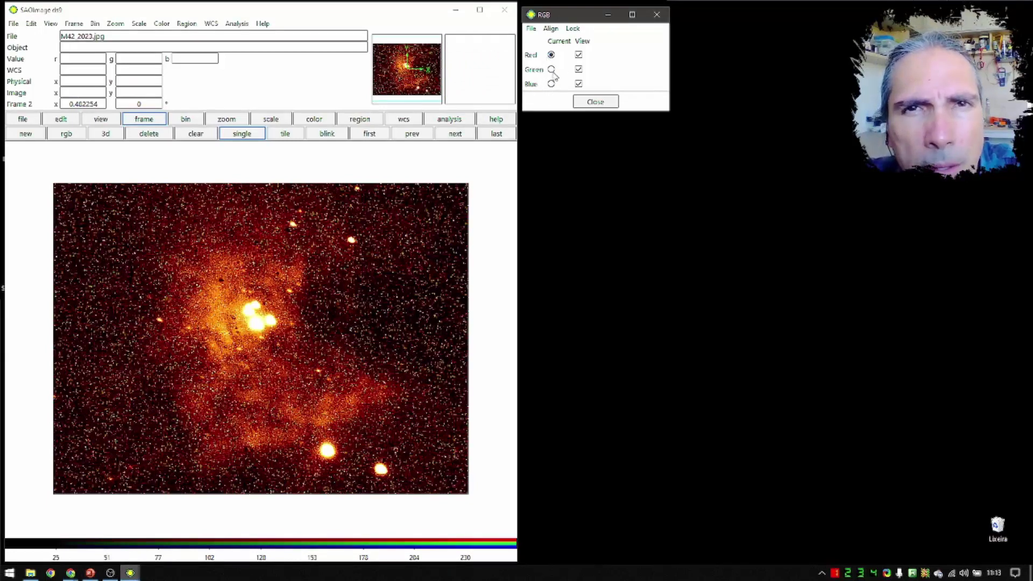
# Step: Display only the red channel of the RGB image as the current channel and adjust its contrast and bias
pyautogui.click(551, 70)
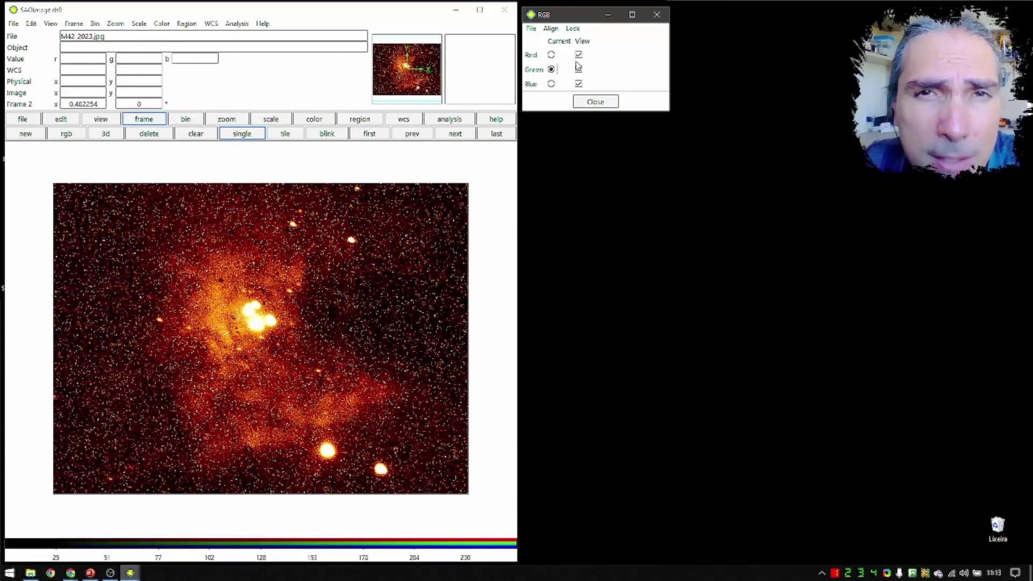
pyautogui.click(551, 84)
pyautogui.click(551, 55)
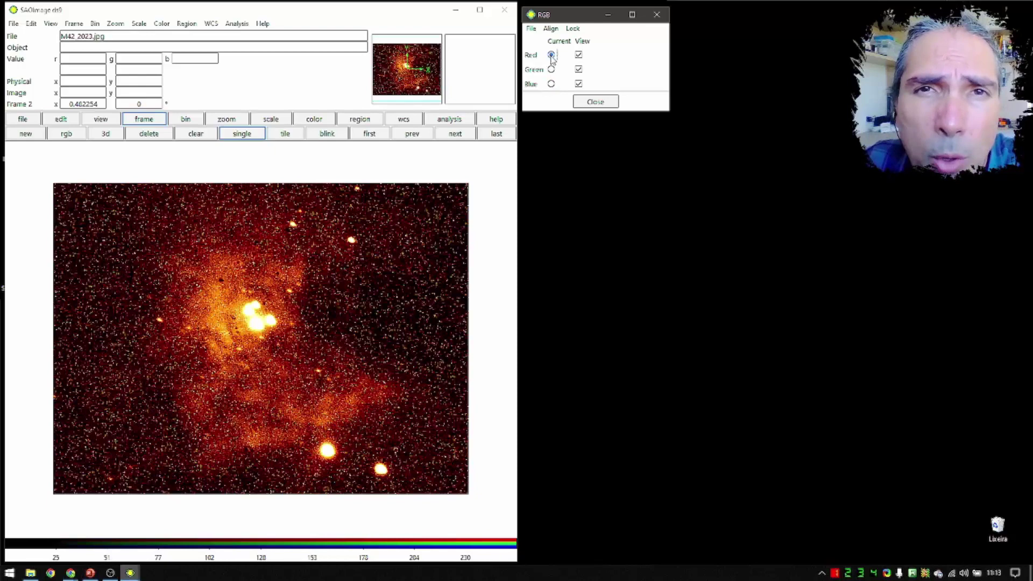
pyautogui.click(578, 69)
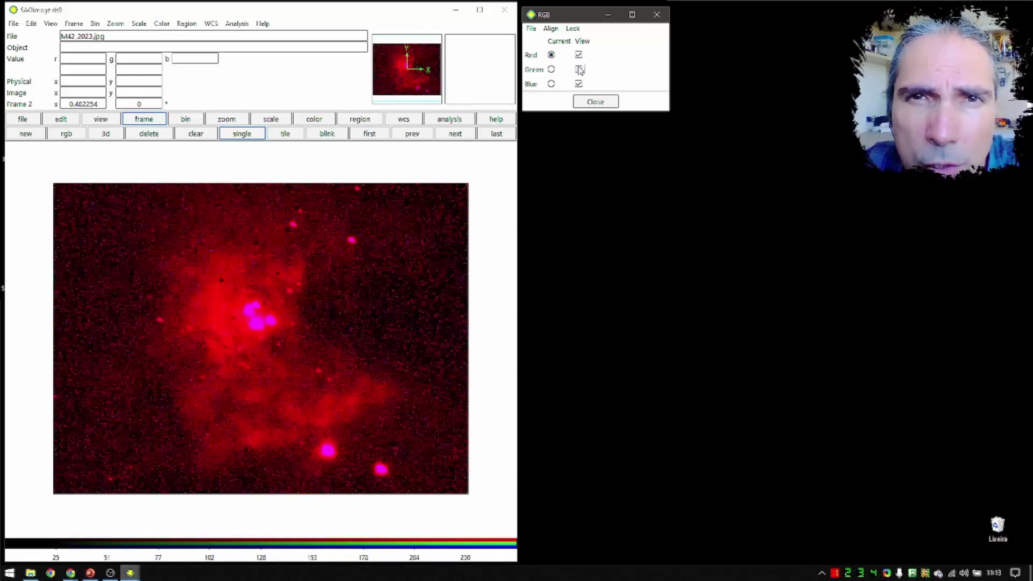
pyautogui.click(579, 85)
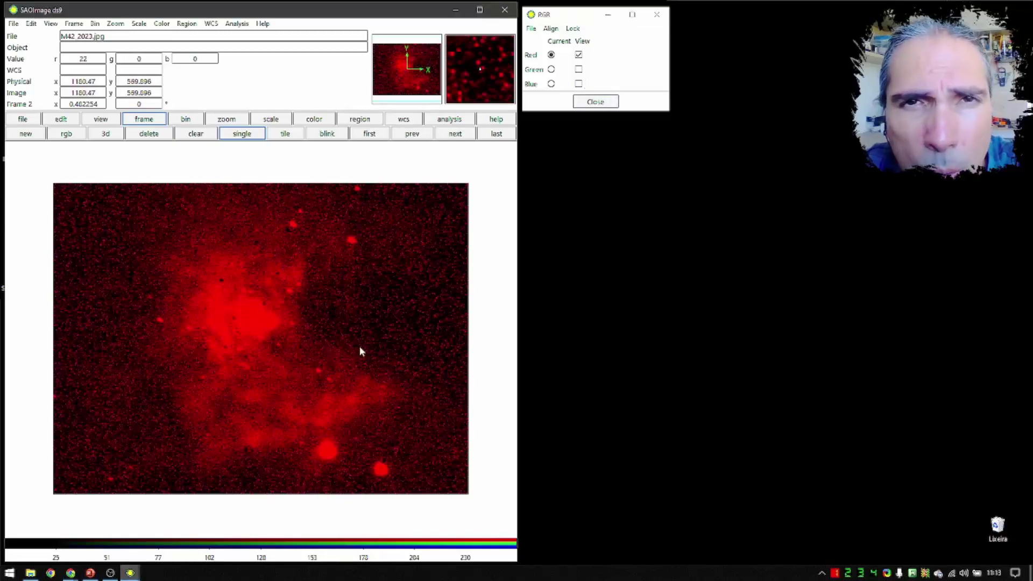
pyautogui.moveTo(226, 332); pyautogui.dragTo(293, 284)
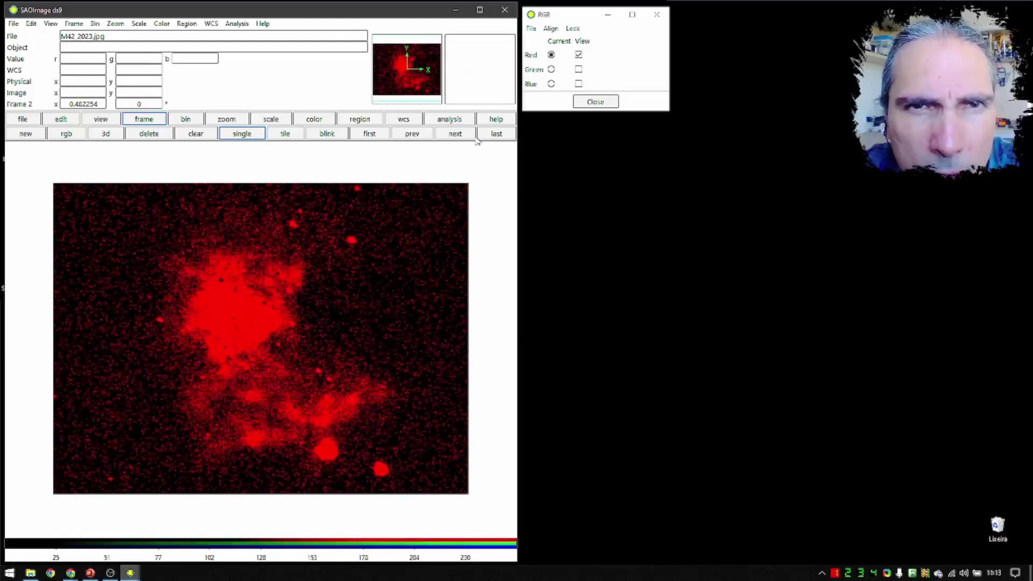
pyautogui.moveTo(477, 141); pyautogui.dragTo(209, 240)
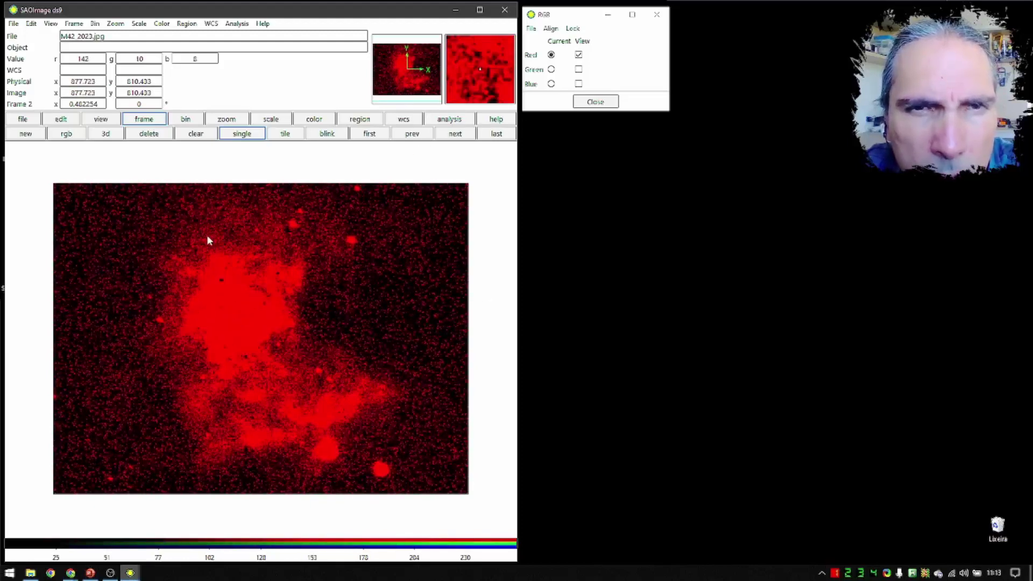
# Step: Make blue the current channel, display blue and green again, and adjust the blue channel's contrast and bias
pyautogui.click(584, 85)
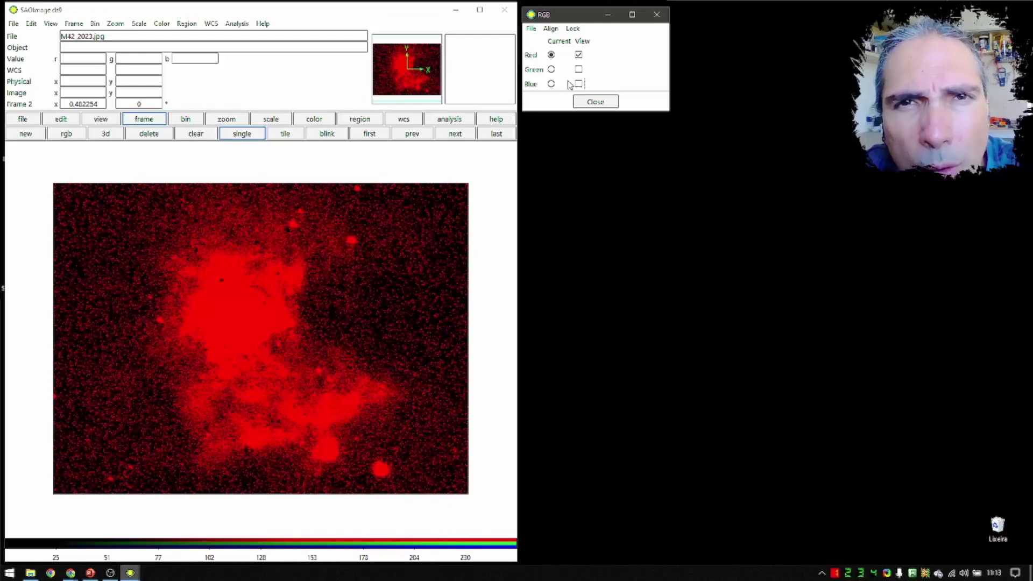
pyautogui.click(551, 83)
pyautogui.click(579, 84)
pyautogui.click(218, 278)
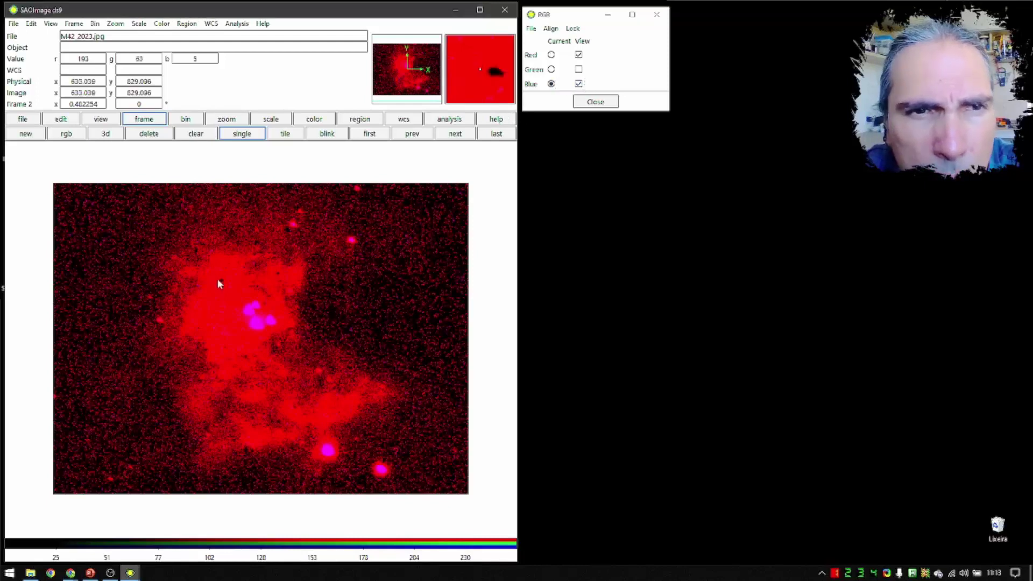
pyautogui.moveTo(217, 279)
pyautogui.mouseDown()
pyautogui.moveTo(461, 300)
pyautogui.moveTo(73, 316)
pyautogui.moveTo(461, 329)
pyautogui.moveTo(291, 308)
pyautogui.moveTo(178, 268)
pyautogui.moveTo(298, 296)
pyautogui.mouseUp()
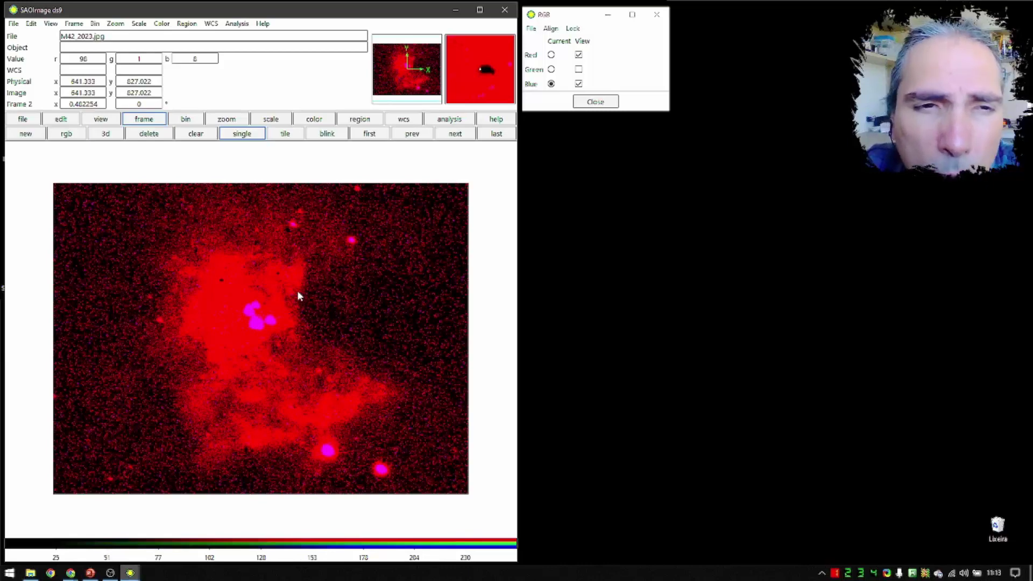
pyautogui.click(578, 69)
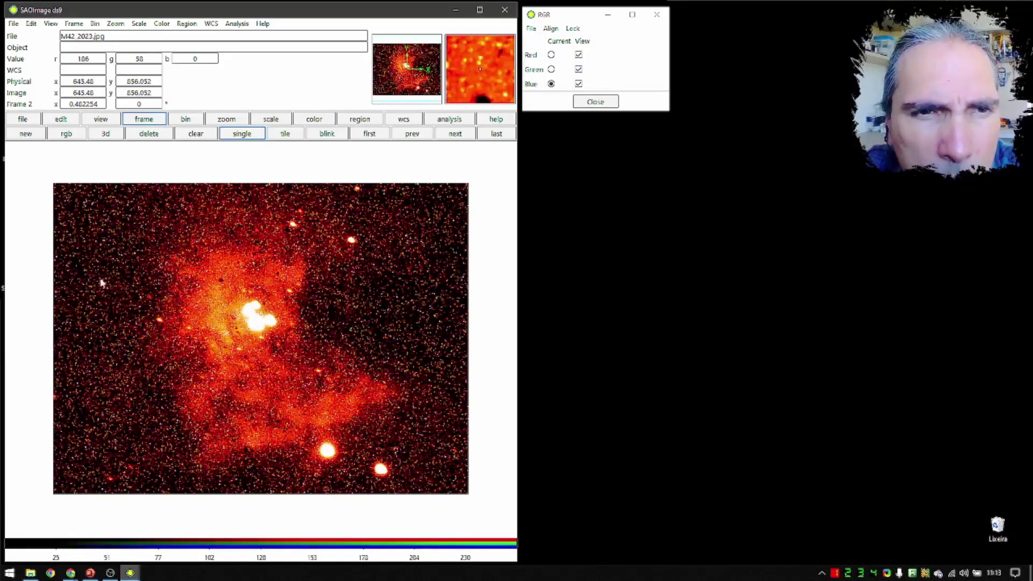
pyautogui.moveTo(326, 281); pyautogui.dragTo(165, 278)
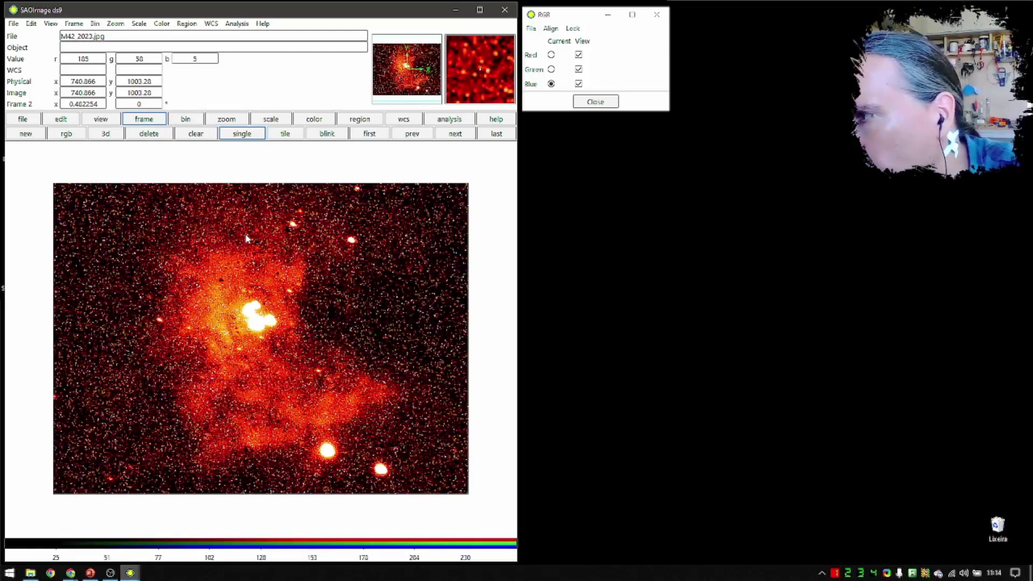
pyautogui.hotkey('alt', 'Tab')
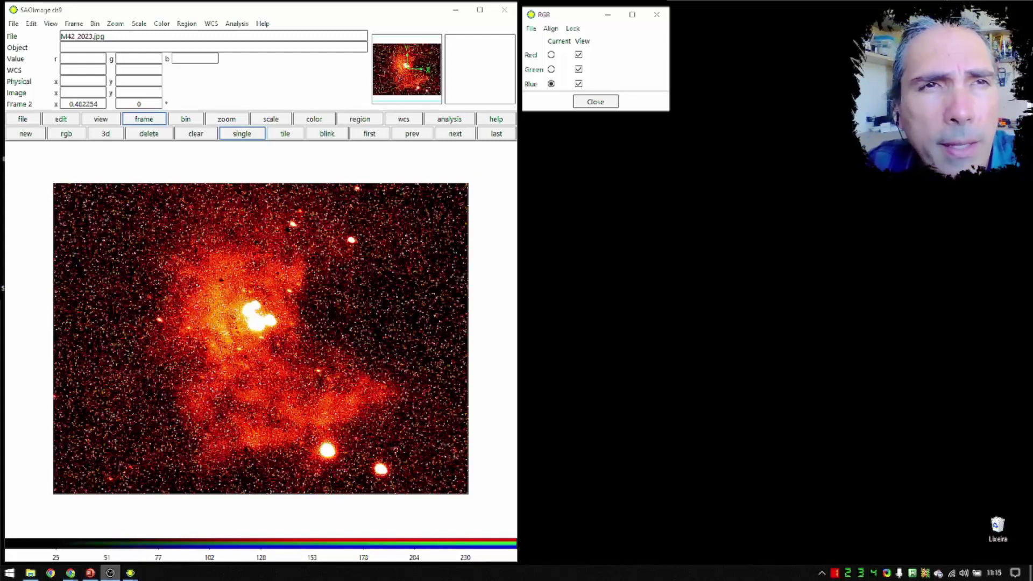
pyautogui.click(503, 259)
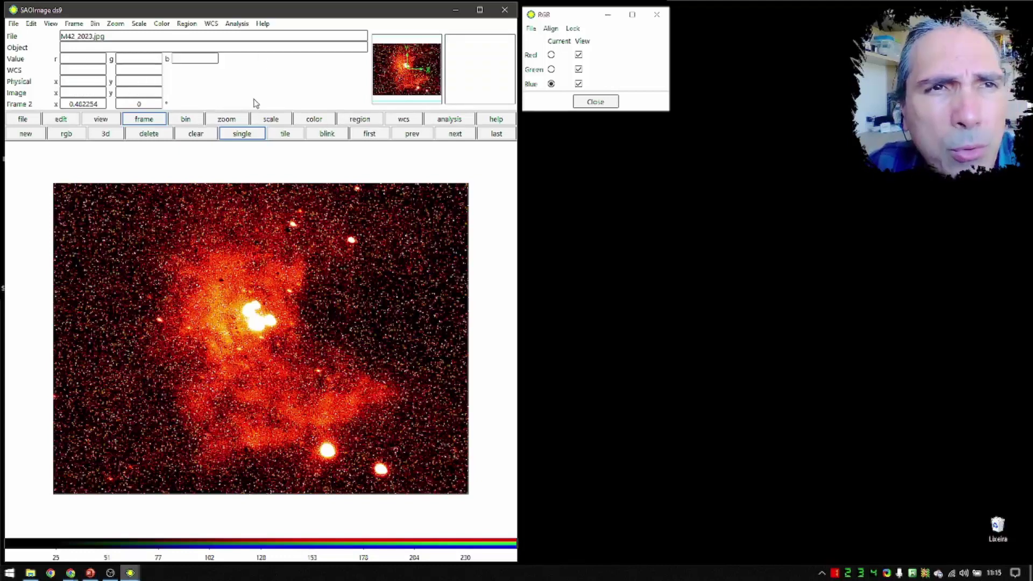
# Step: Switch back and forth between the RGB frame and the grayscale M42 frame, ending on the grayscale one
pyautogui.click(147, 121)
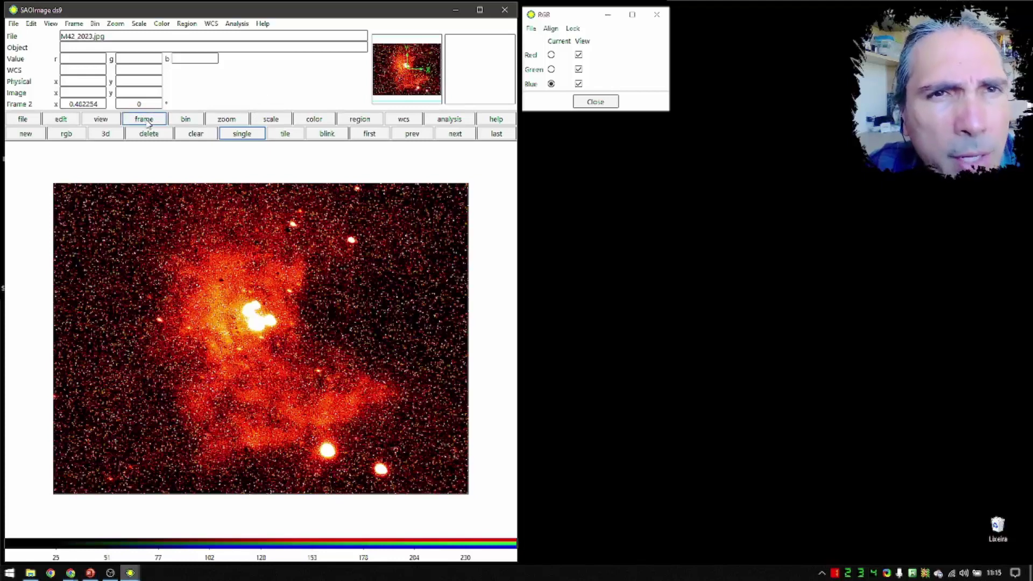
pyautogui.click(423, 136)
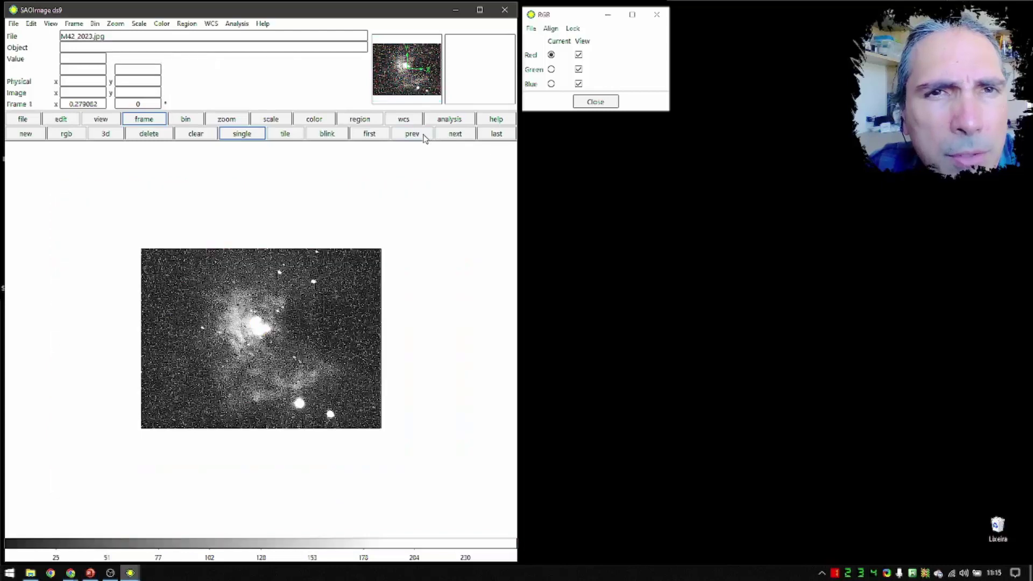
pyautogui.click(423, 135)
pyautogui.click(423, 136)
pyautogui.click(423, 136)
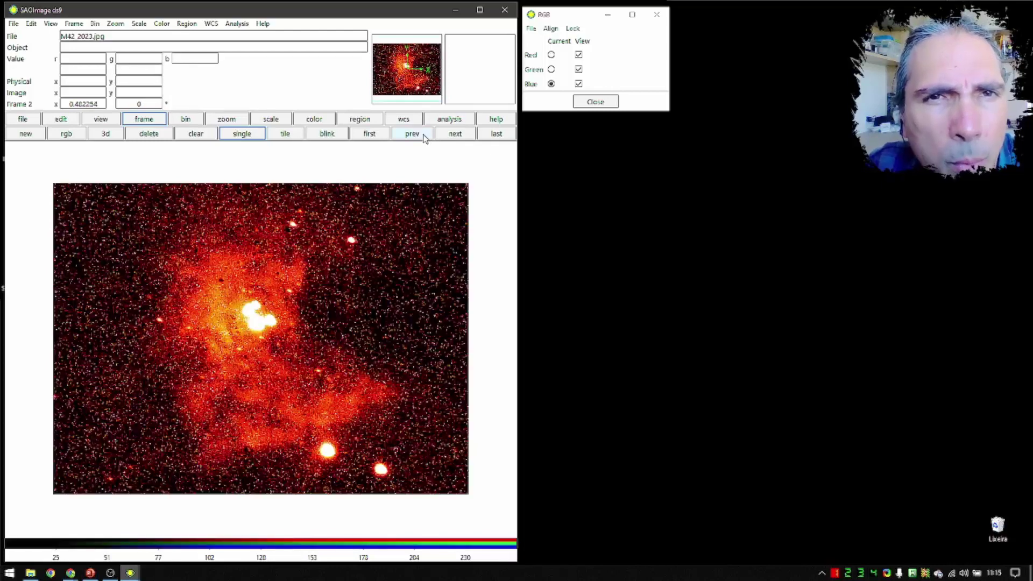
pyautogui.click(423, 135)
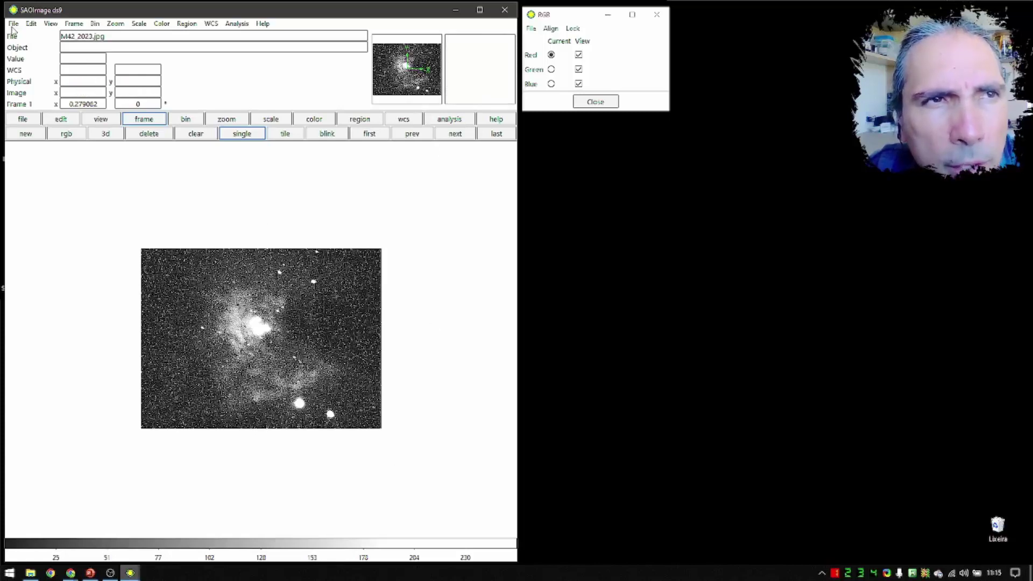
# Step: Open M51_r_Vermelho.fits in Frame 1 and adjust its contrast and bias to bring out the spiral galaxy
pyautogui.click(13, 23)
pyautogui.click(25, 46)
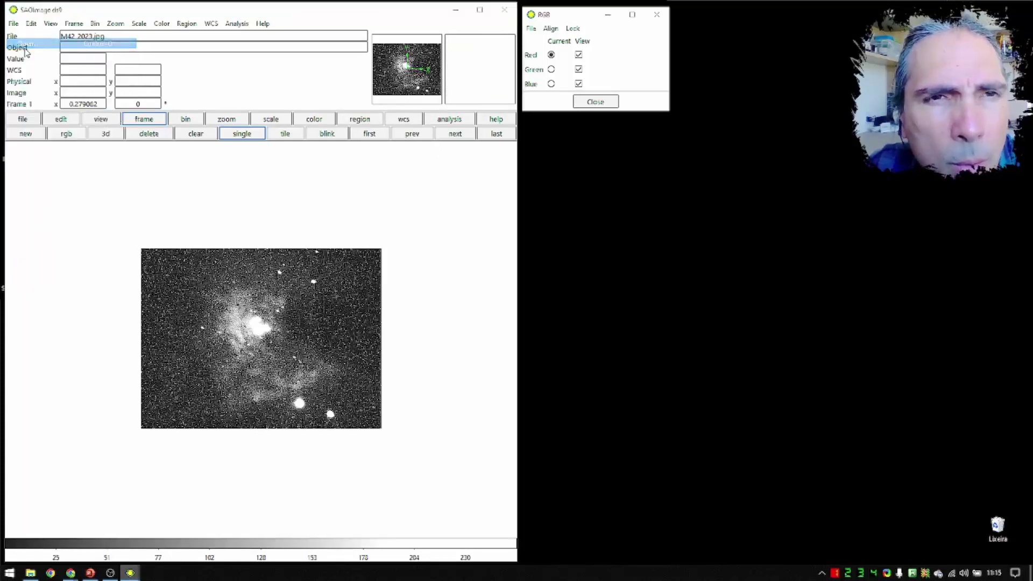
pyautogui.click(155, 121)
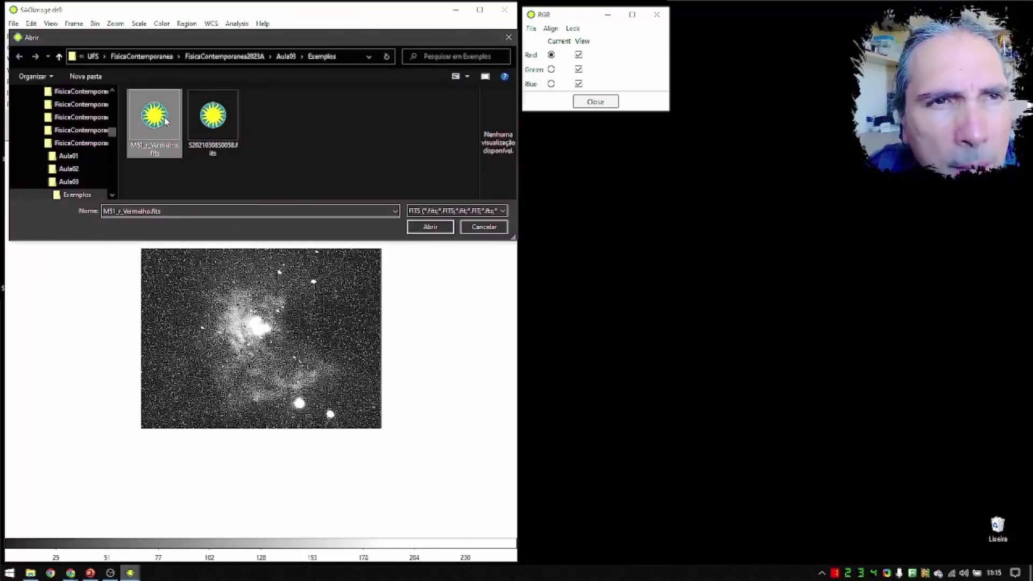
pyautogui.click(430, 227)
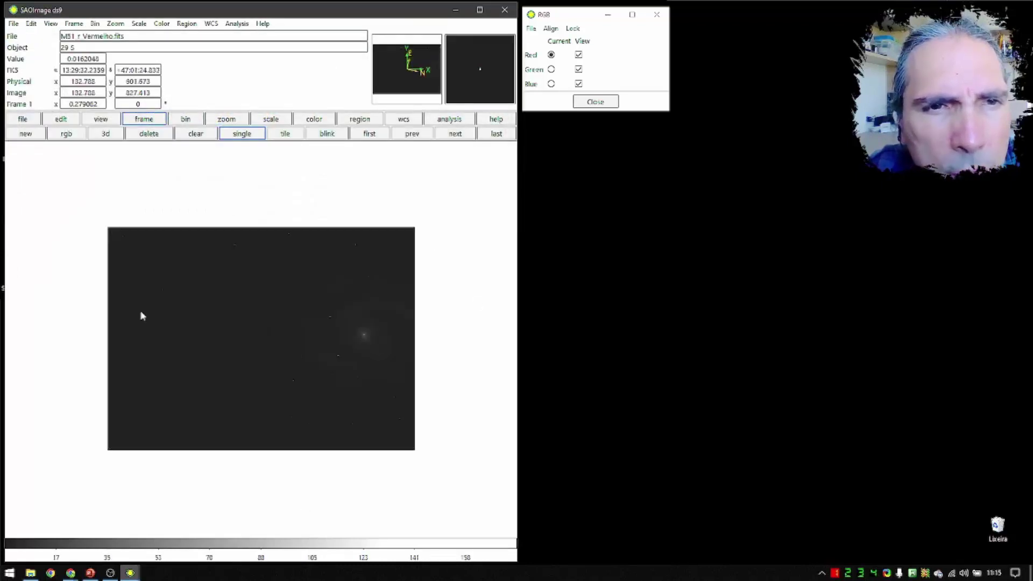
pyautogui.moveTo(224, 313); pyautogui.dragTo(6, 431)
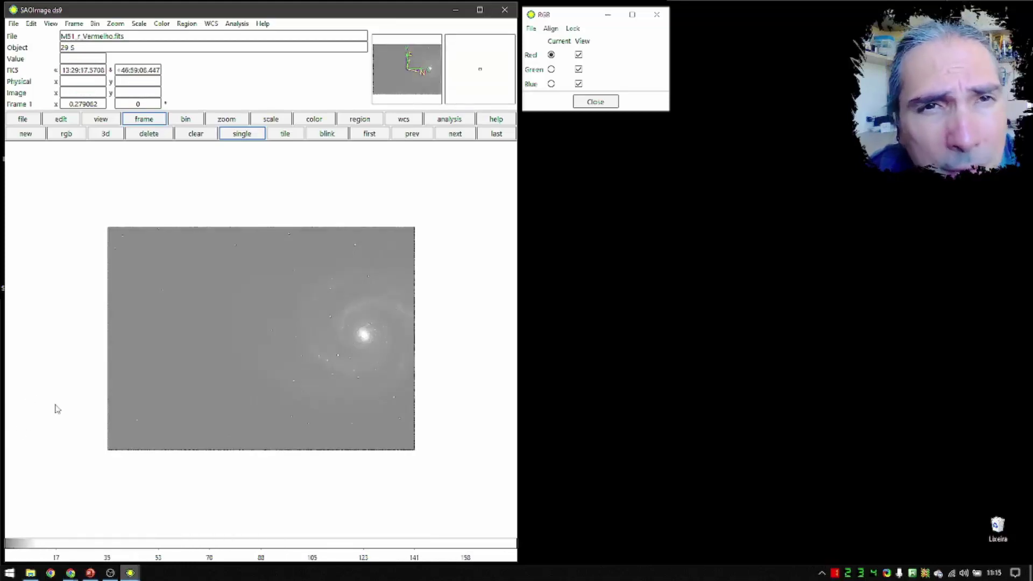
# Step: Return to the RGB frame and tile the frames so both images are displayed side by side
pyautogui.click(459, 134)
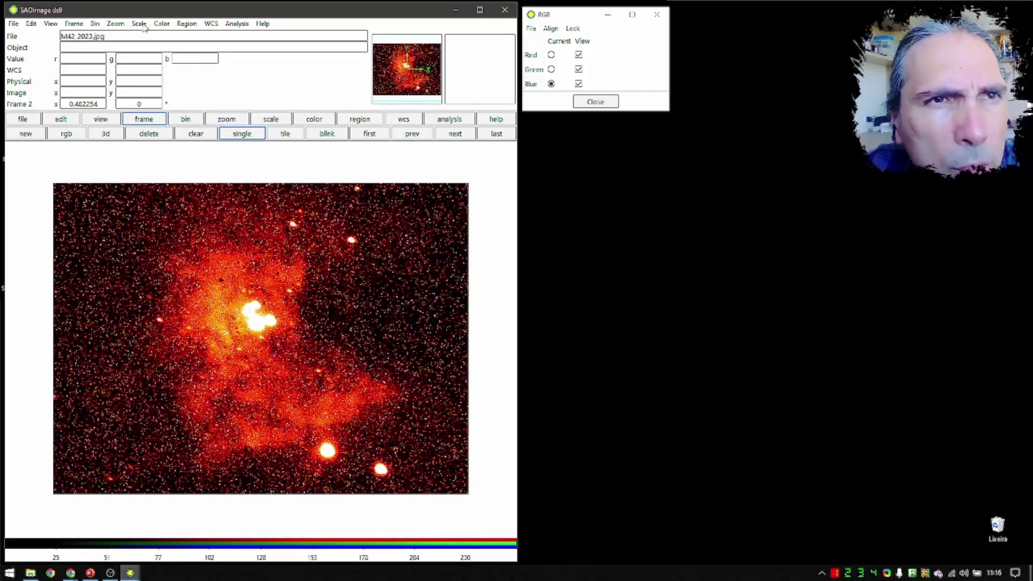
pyautogui.click(74, 23)
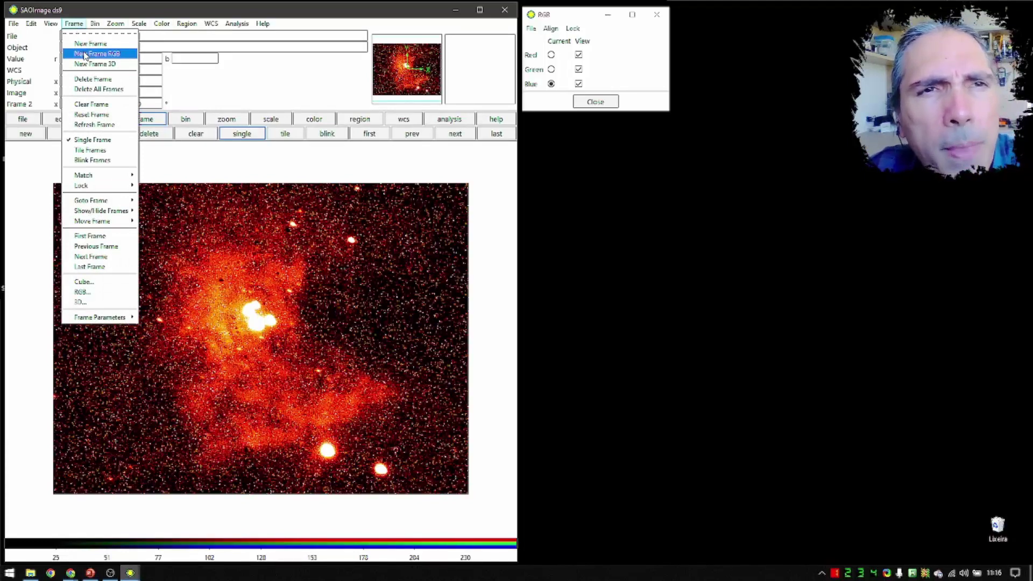
pyautogui.click(282, 82)
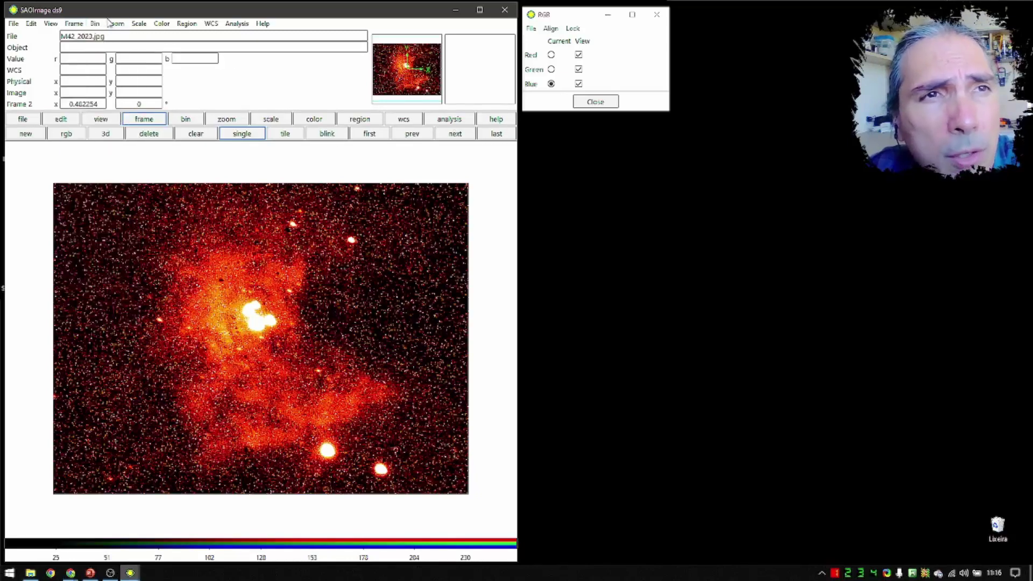
pyautogui.click(74, 24)
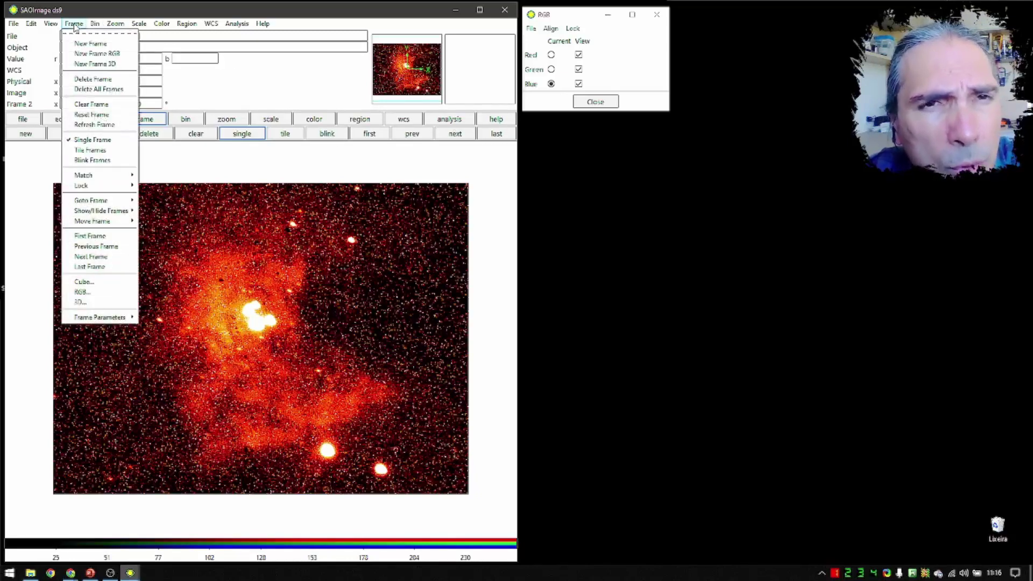
pyautogui.click(75, 24)
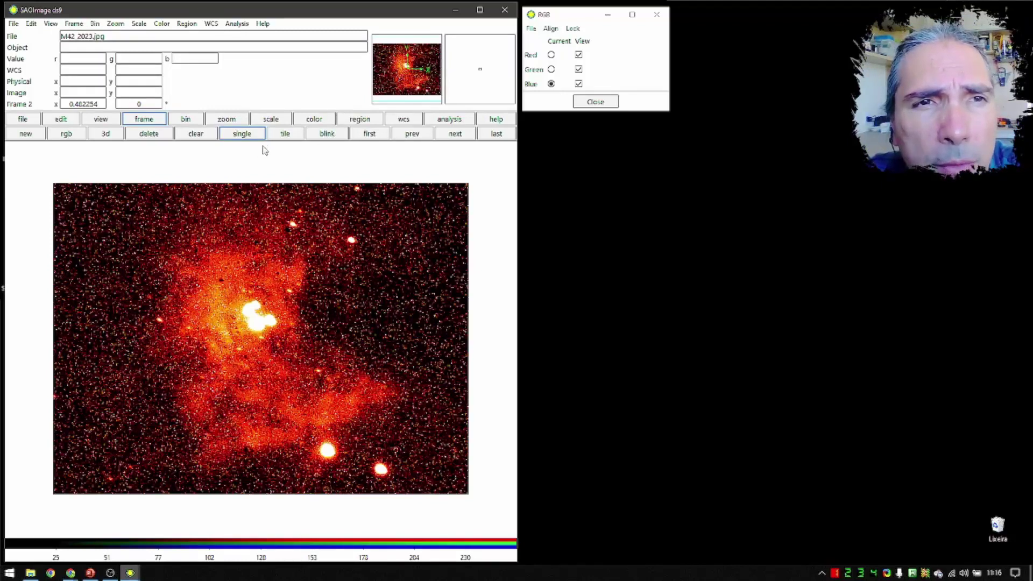
pyautogui.click(285, 135)
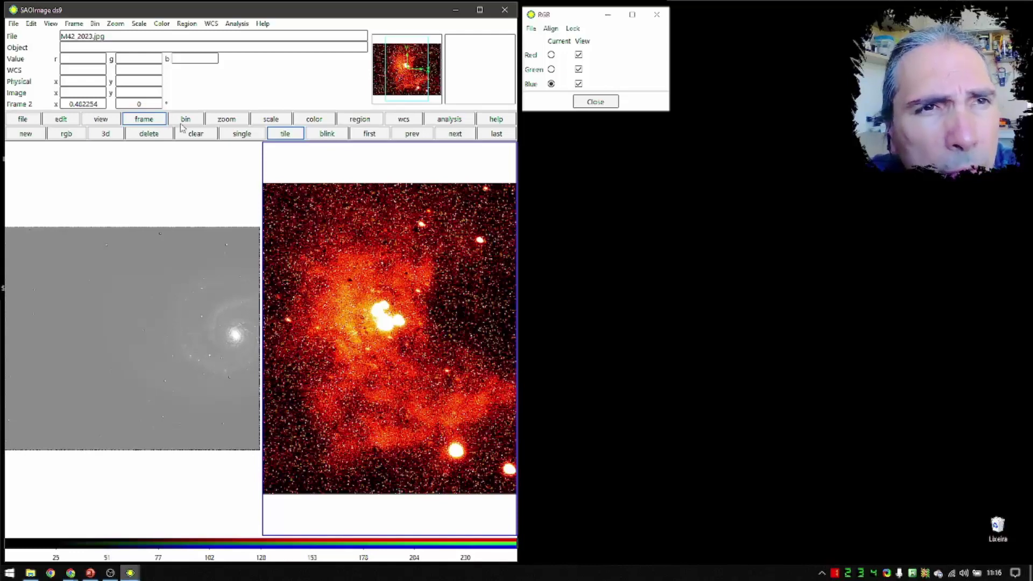
# Step: Add a new empty frame to the tiled display, then select the RGB frame and show it as a single frame
pyautogui.click(26, 136)
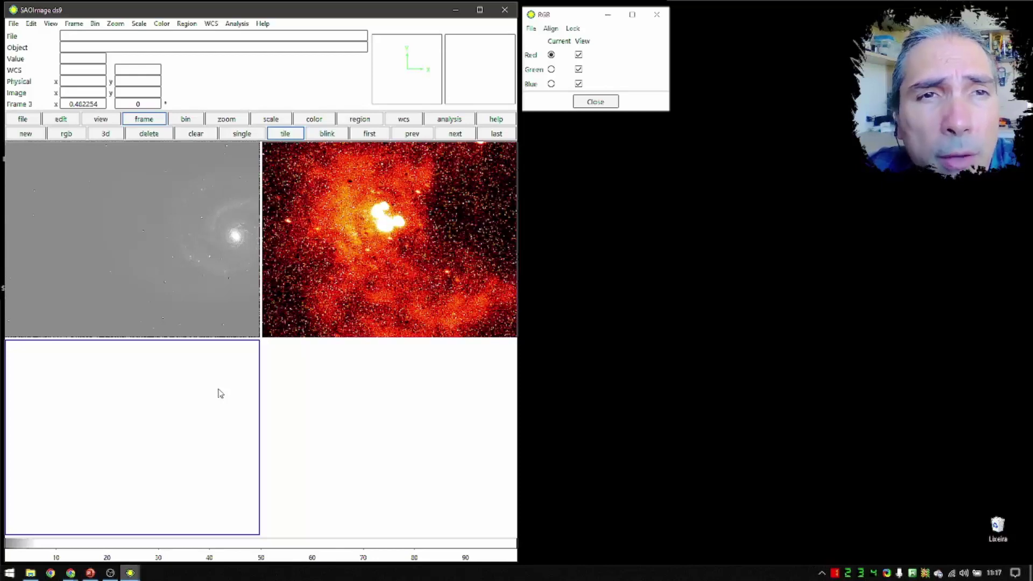
pyautogui.click(331, 218)
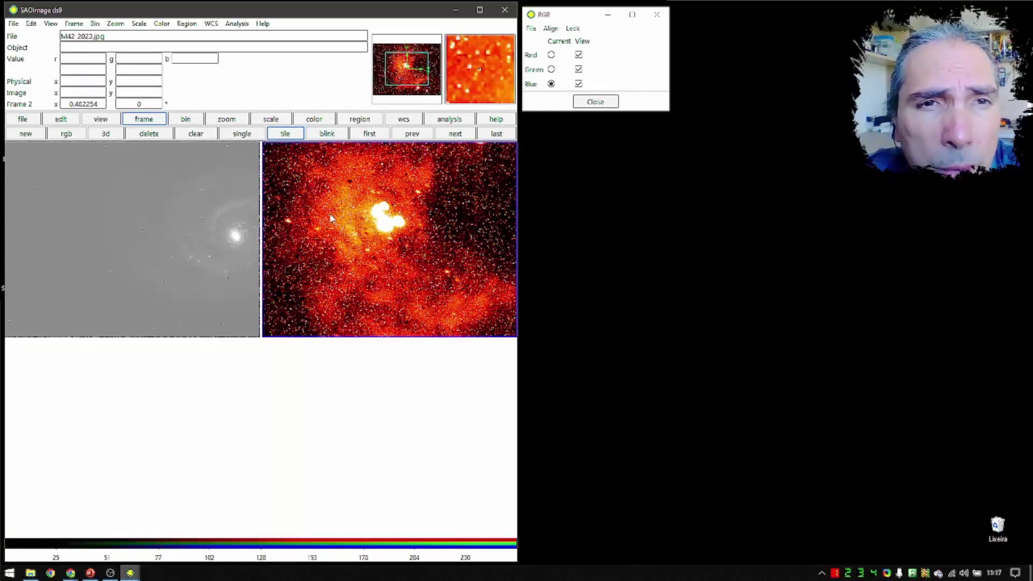
pyautogui.click(235, 136)
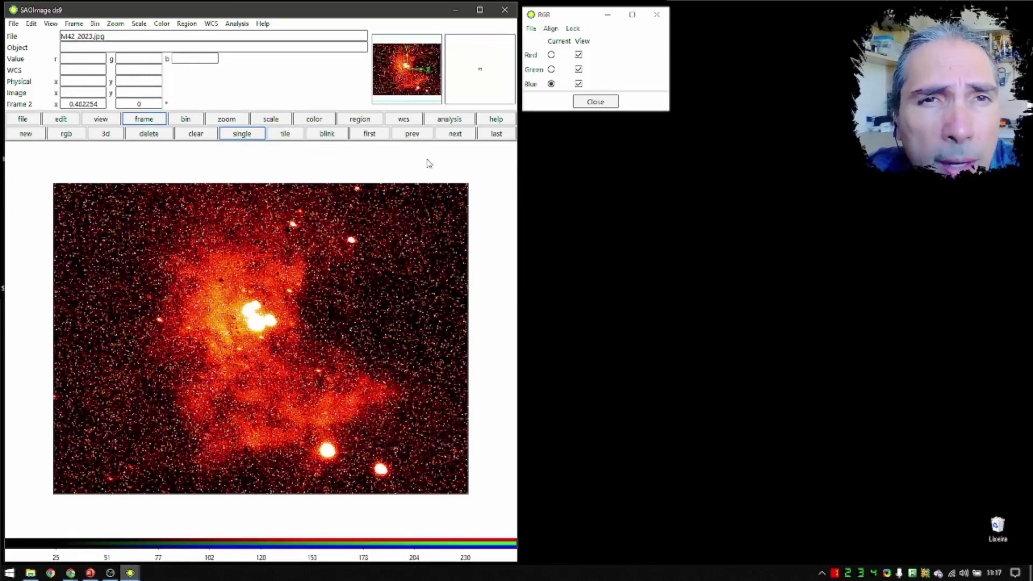
# Step: Step through the previous, next, first and last frames, ending on the empty Frame 3
pyautogui.click(411, 134)
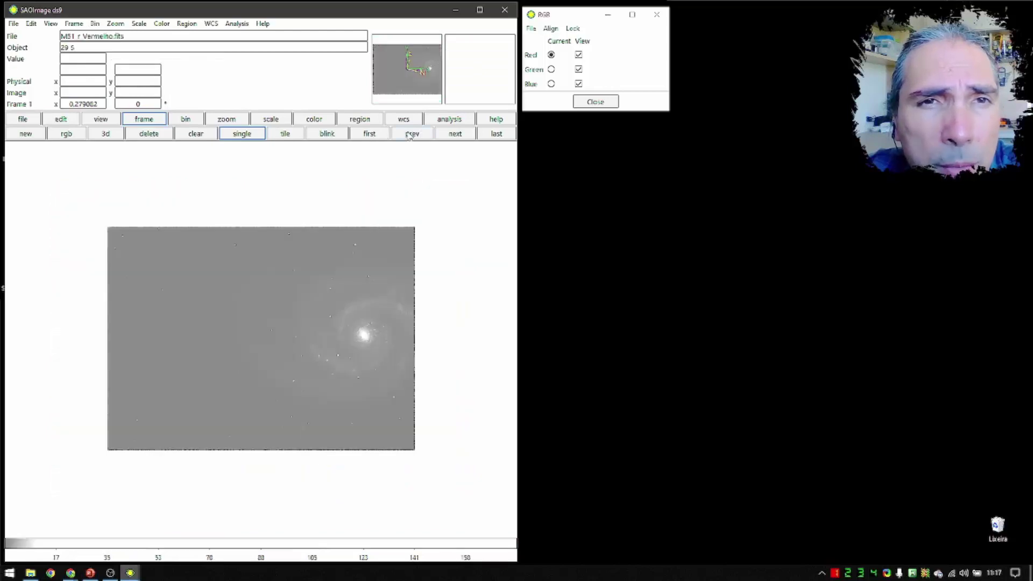
pyautogui.click(455, 135)
pyautogui.click(455, 134)
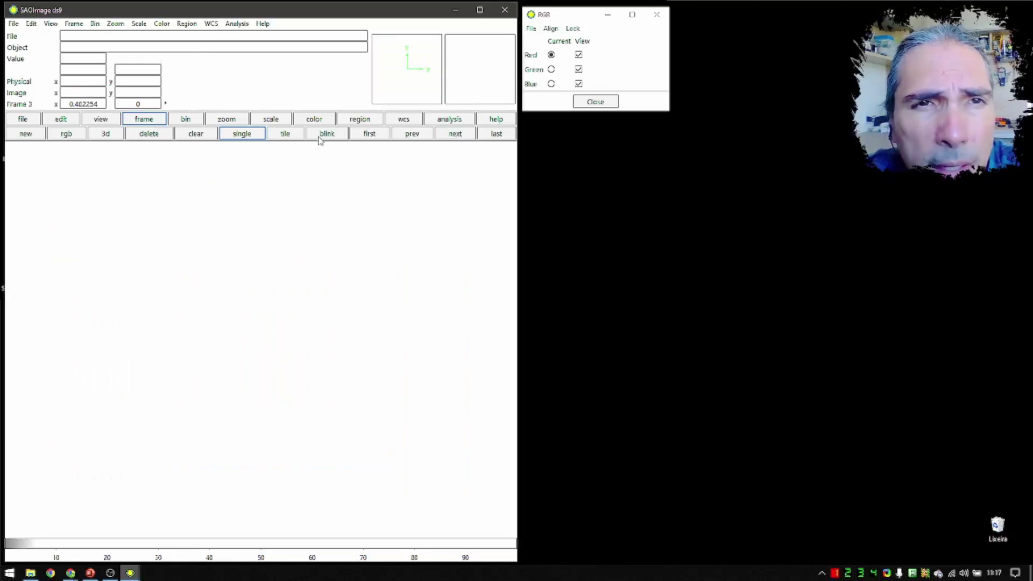
pyautogui.click(369, 135)
pyautogui.click(496, 135)
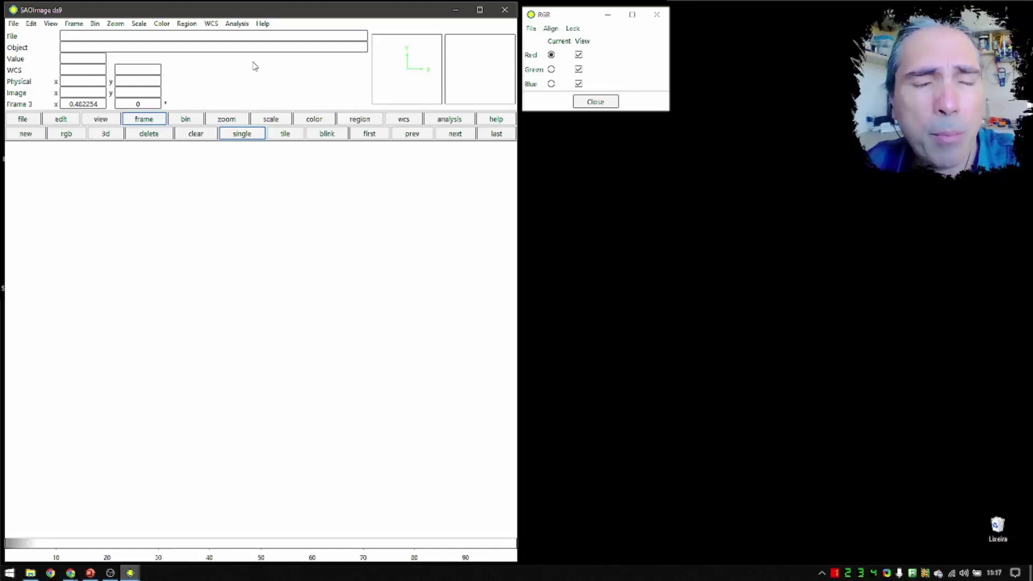
# Step: Open the DSS (SAO) image server window and place it beside the main window, below the RGB window
pyautogui.click(240, 25)
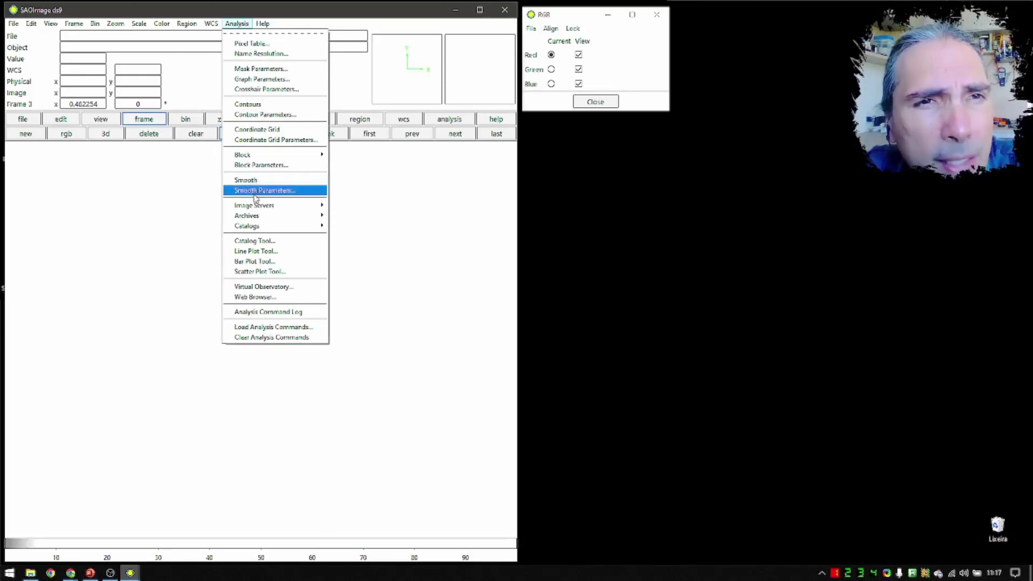
pyautogui.moveTo(264, 209)
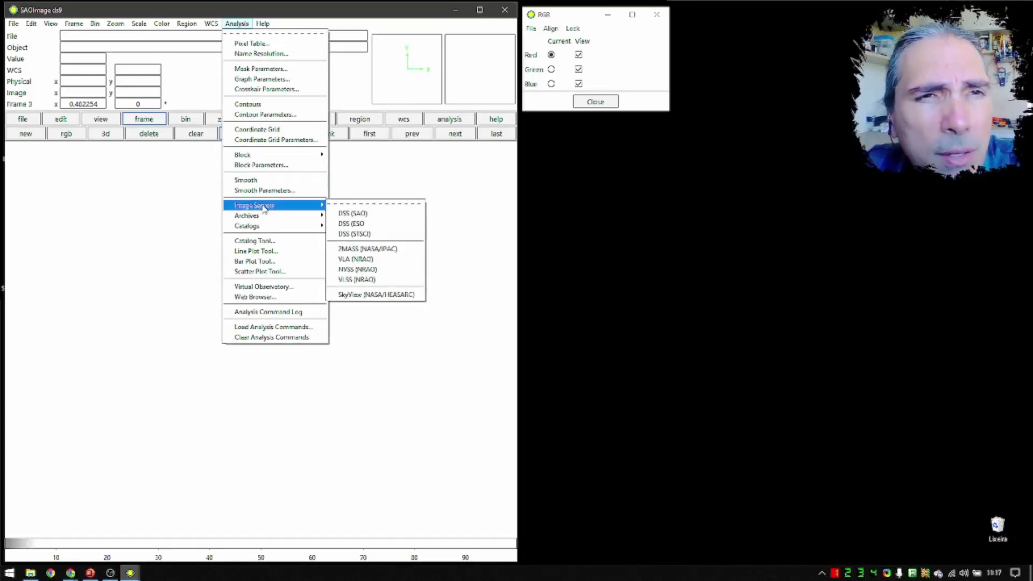
pyautogui.click(375, 214)
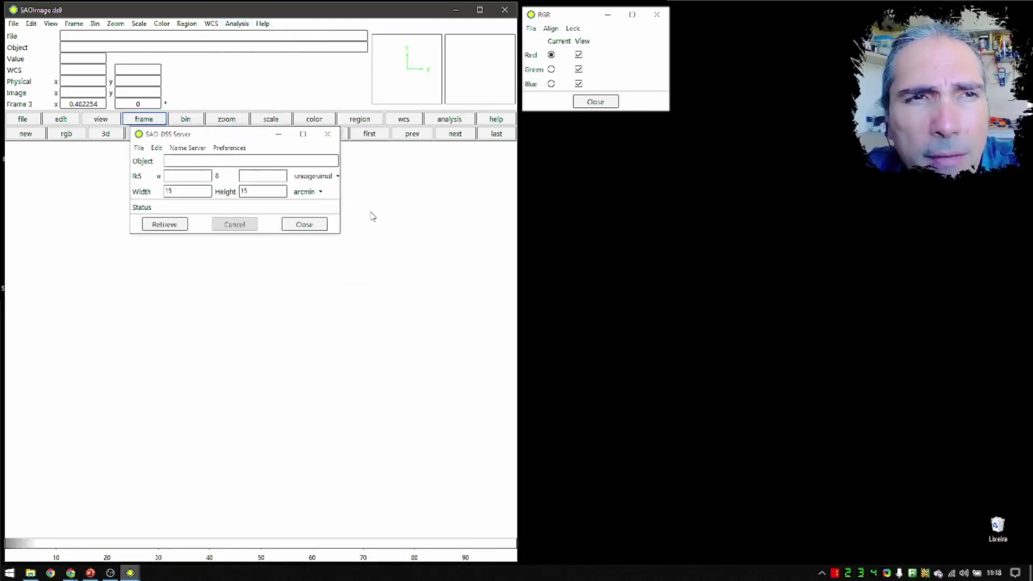
pyautogui.moveTo(234, 137); pyautogui.dragTo(625, 125)
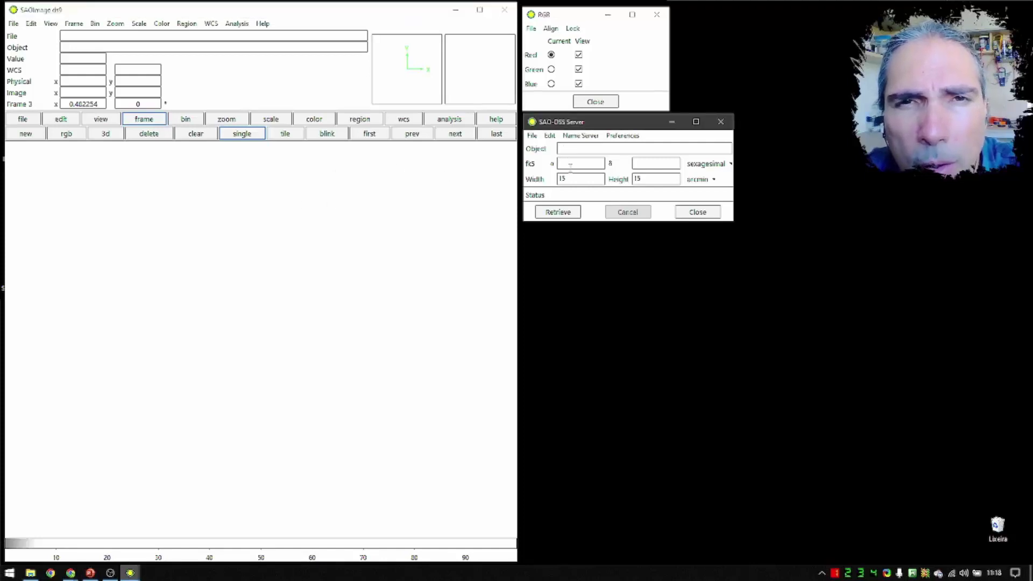
# Step: Retrieve a 15 by 15 arcmin image of M51 from the SAO-DSS server into the empty Frame 3
pyautogui.click(588, 149)
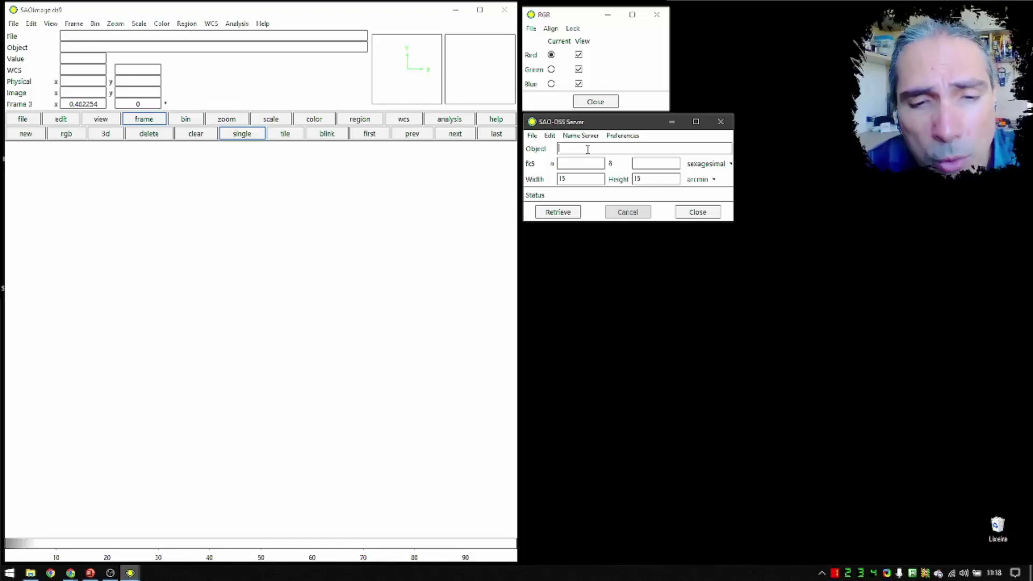
pyautogui.write('M51')
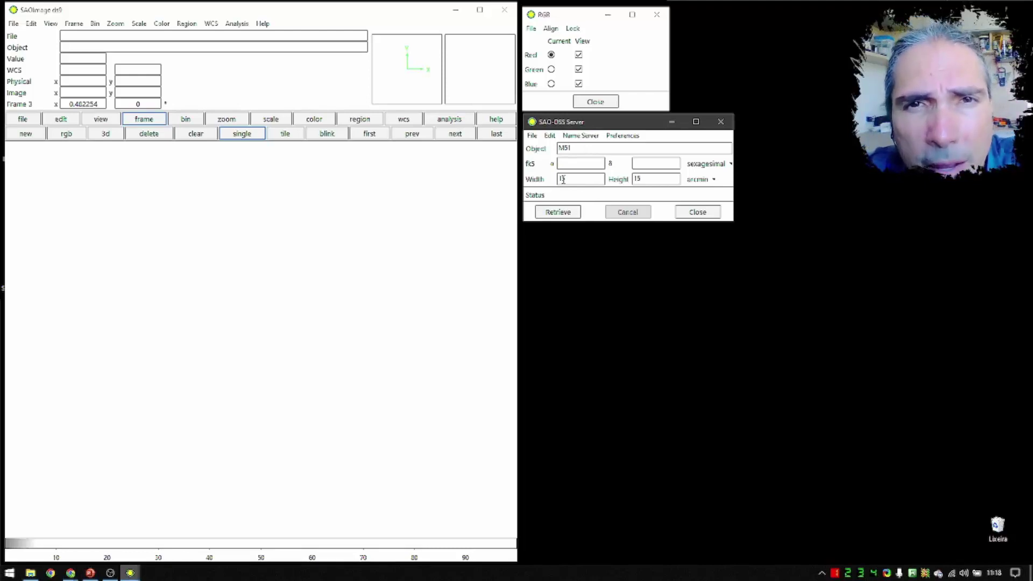
pyautogui.doubleClick(581, 148)
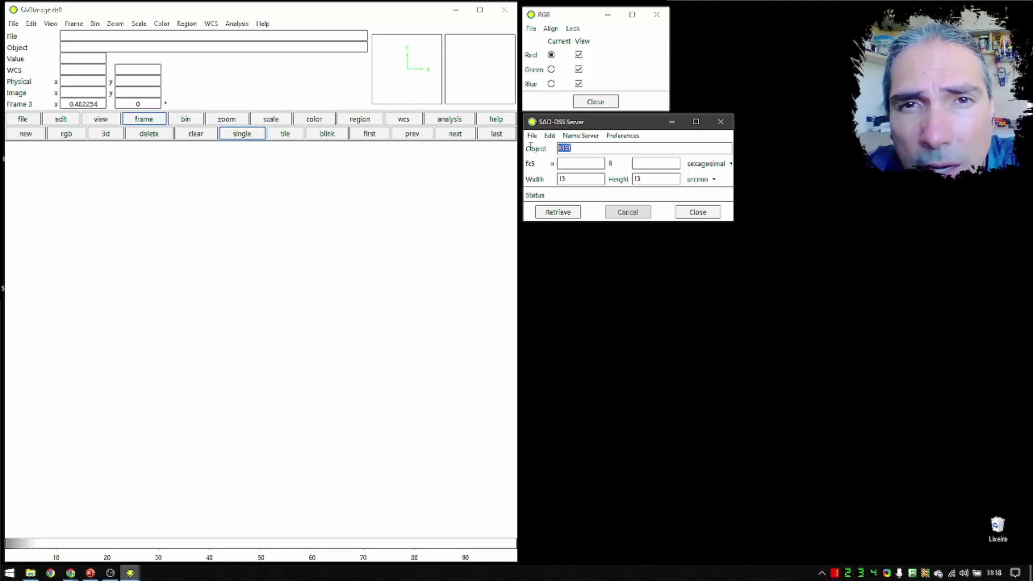
pyautogui.doubleClick(589, 179)
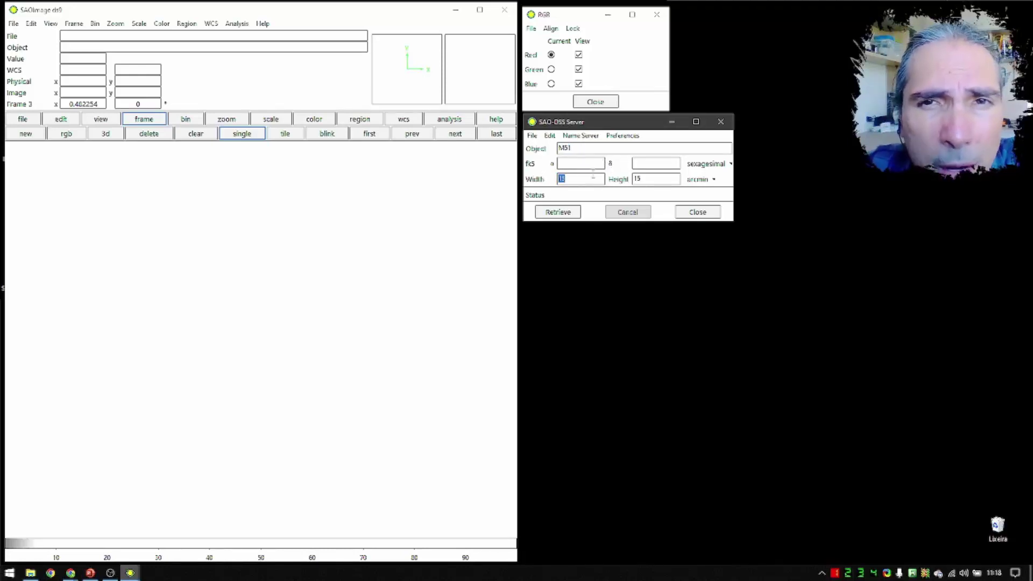
pyautogui.press('Tab')
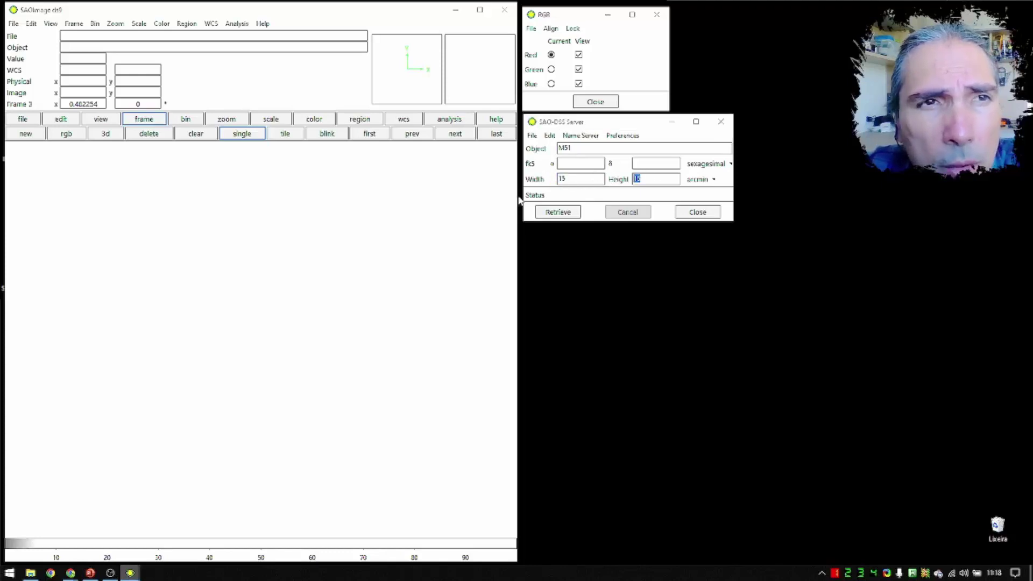
pyautogui.click(558, 213)
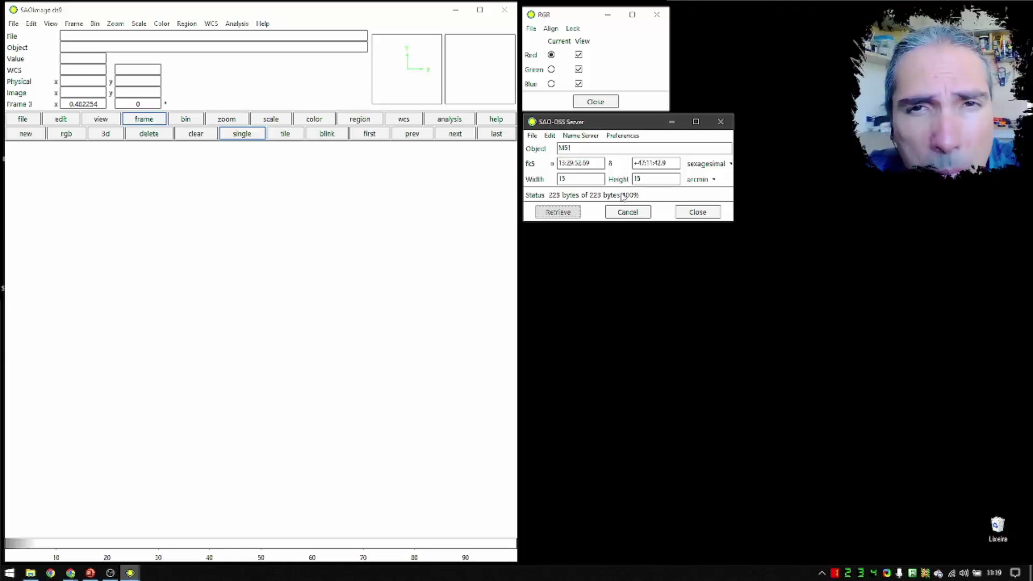
pyautogui.click(238, 299)
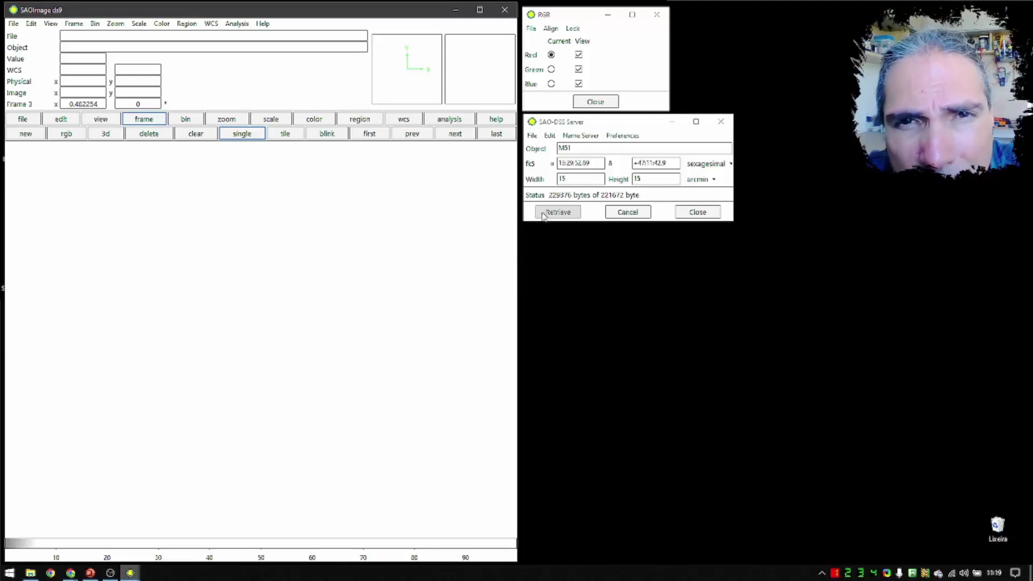
pyautogui.click(581, 200)
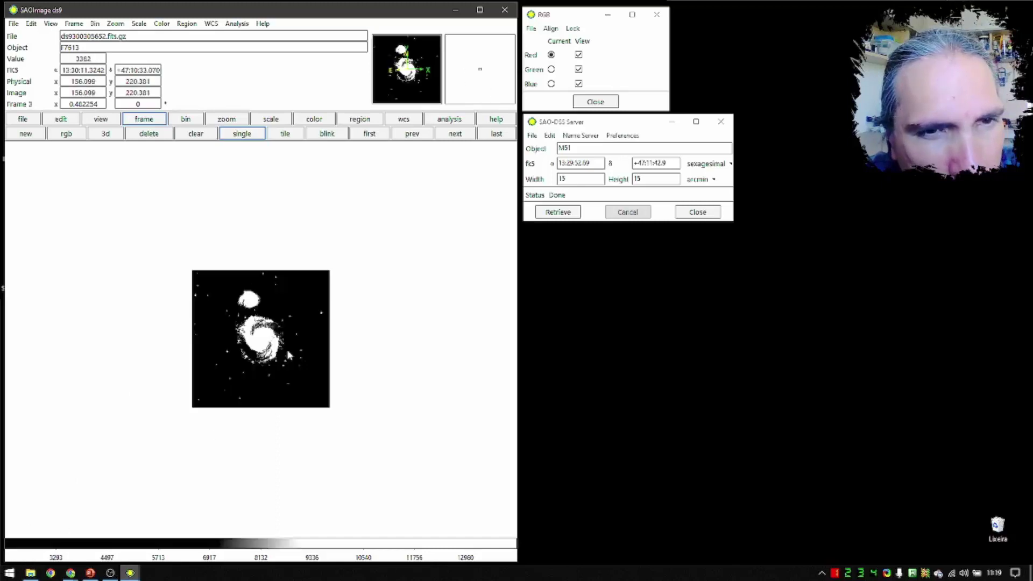
# Step: Adjust the contrast and bias of the retrieved M51 image to bring out its spiral arms
pyautogui.moveTo(457, 339); pyautogui.dragTo(299, 205)
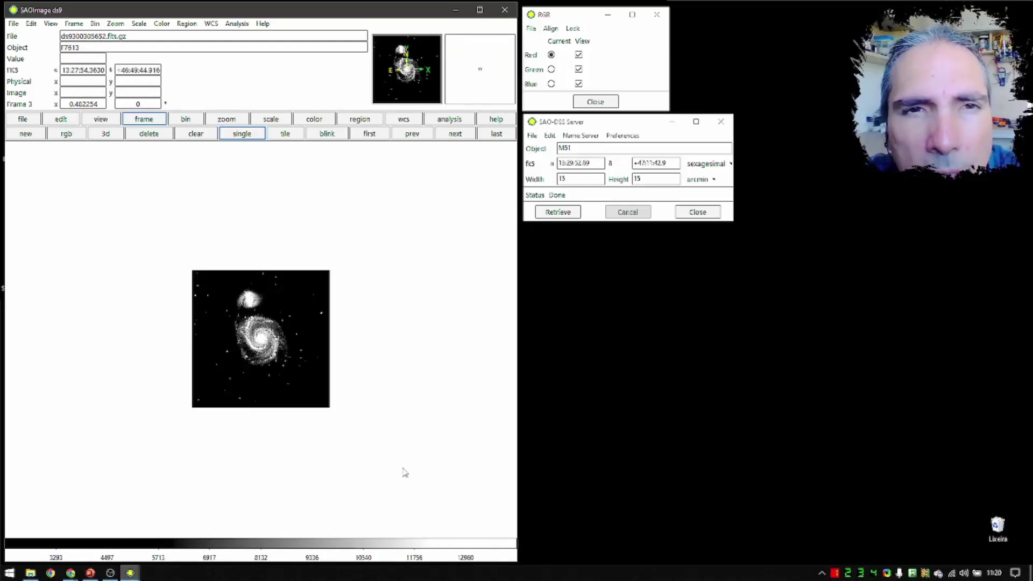
pyautogui.scroll(1, 243, 351)
pyautogui.scroll(1, 244, 351)
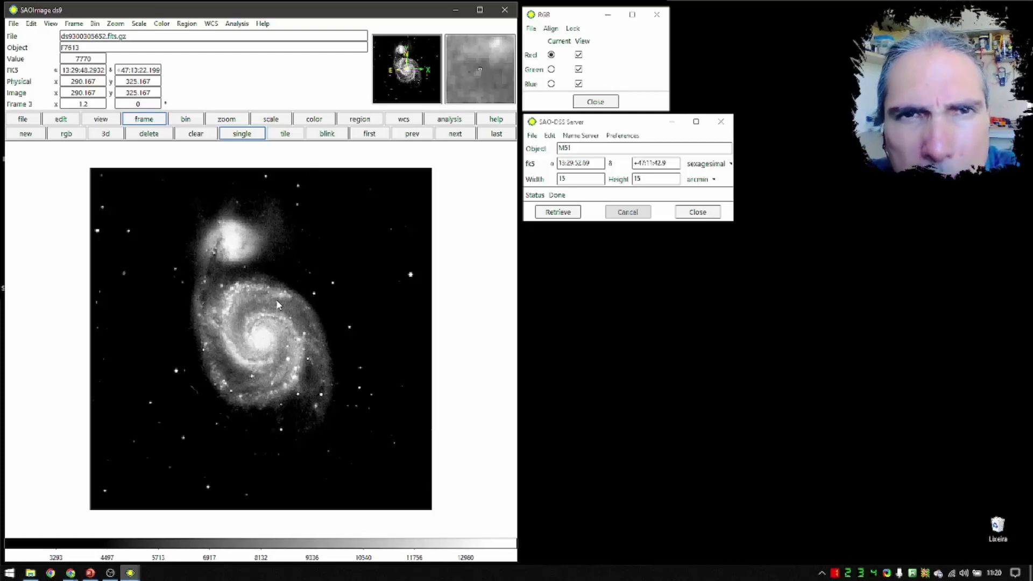
# Step: Review the object name, coordinates, width and height used in the SAO-DSS query
pyautogui.click(596, 153)
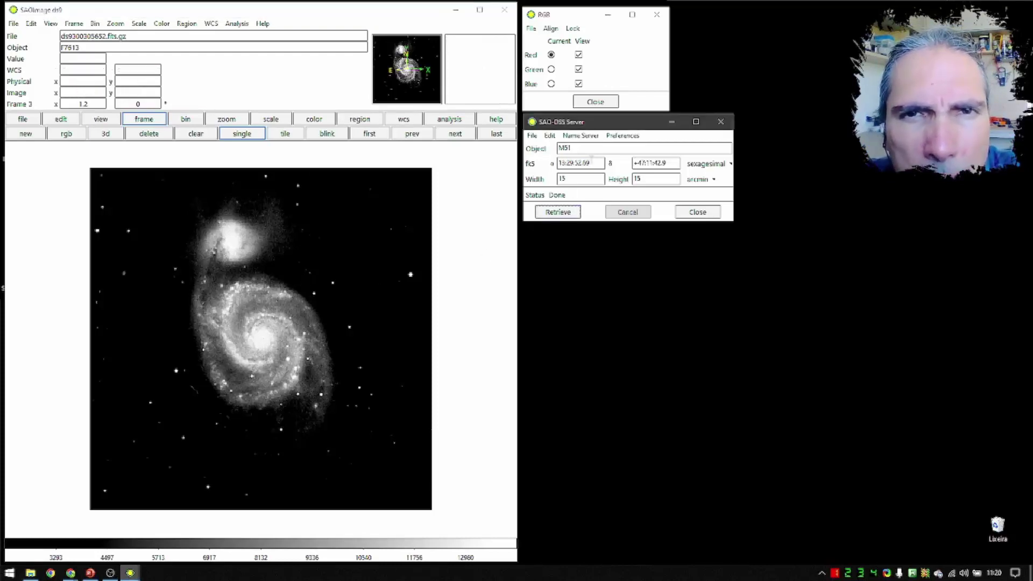
pyautogui.tripleClick(588, 162)
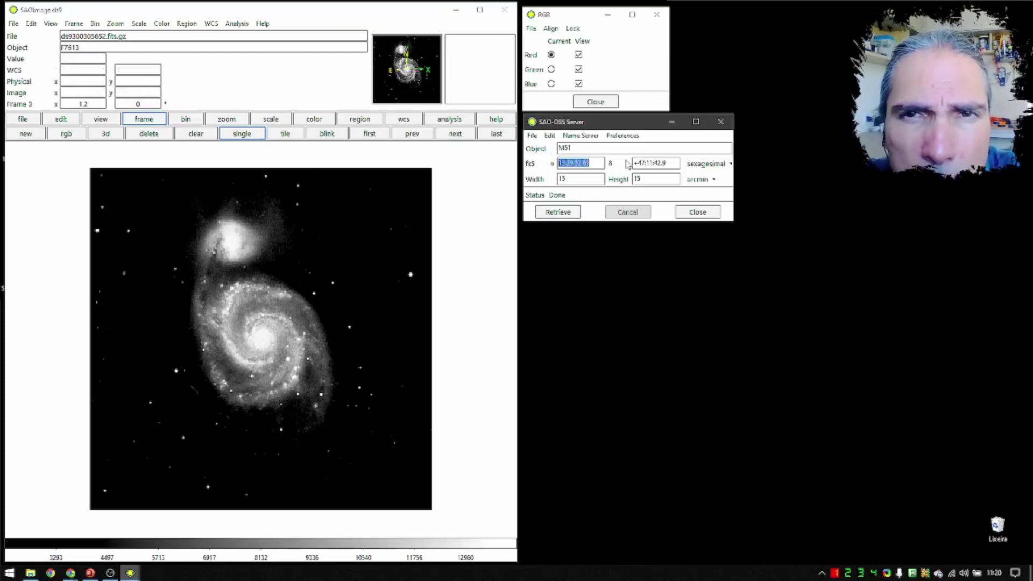
pyautogui.tripleClick(663, 163)
pyautogui.tripleClick(581, 179)
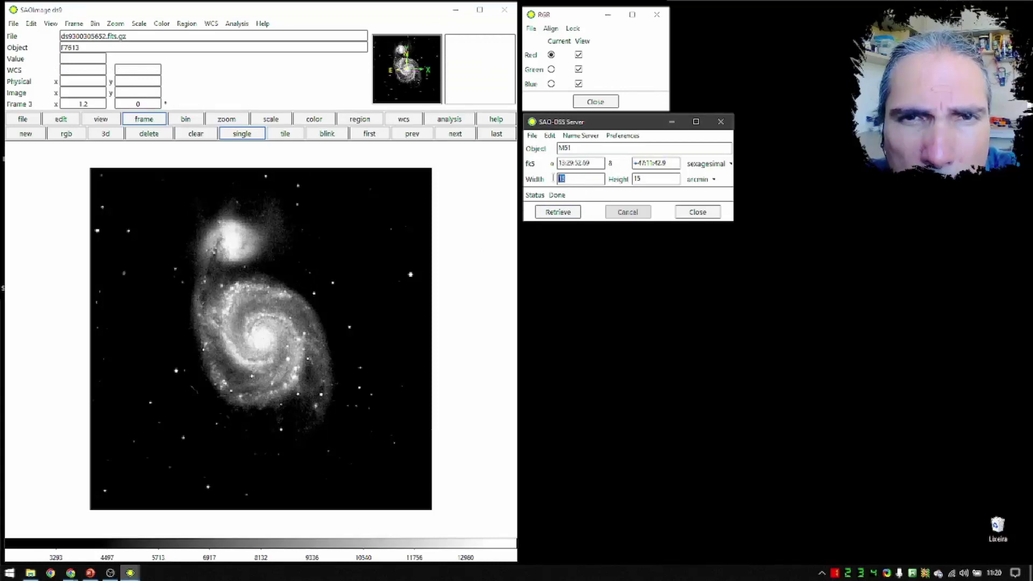
pyautogui.tripleClick(650, 183)
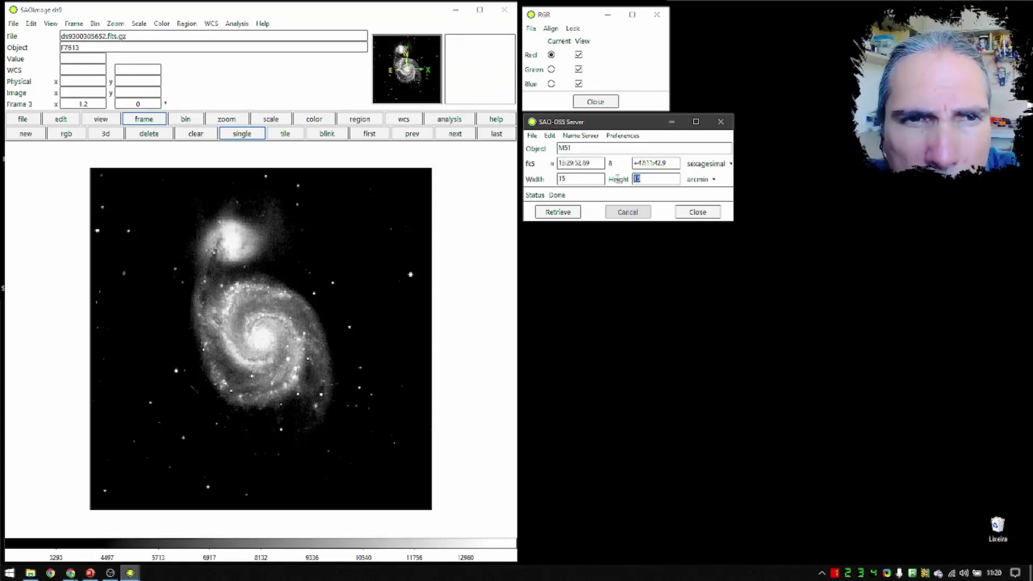
pyautogui.tripleClick(572, 148)
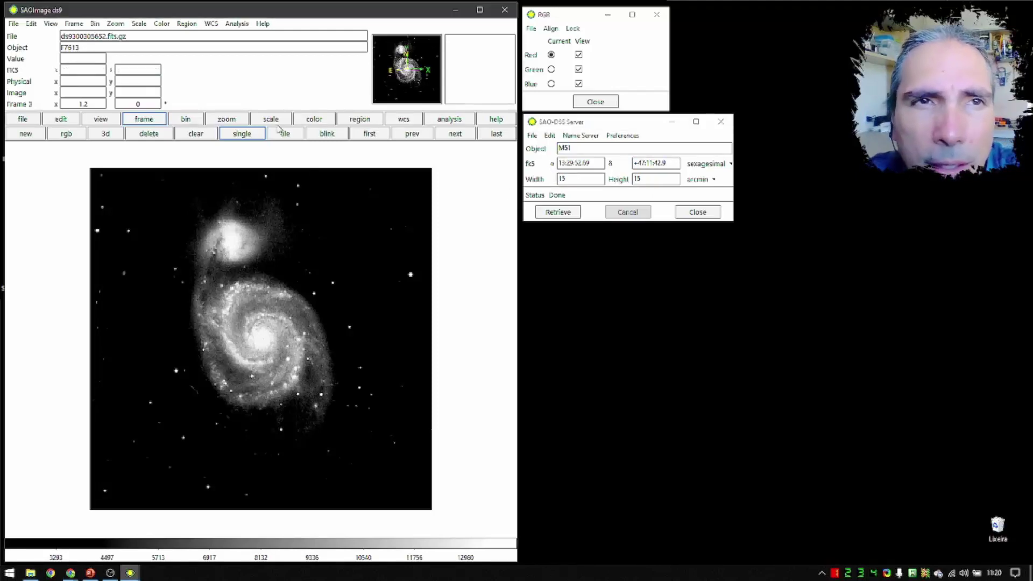
# Step: Examine the origin and observation date in the retrieved image's FITS header, and close the header window
pyautogui.click(35, 119)
pyautogui.click(247, 135)
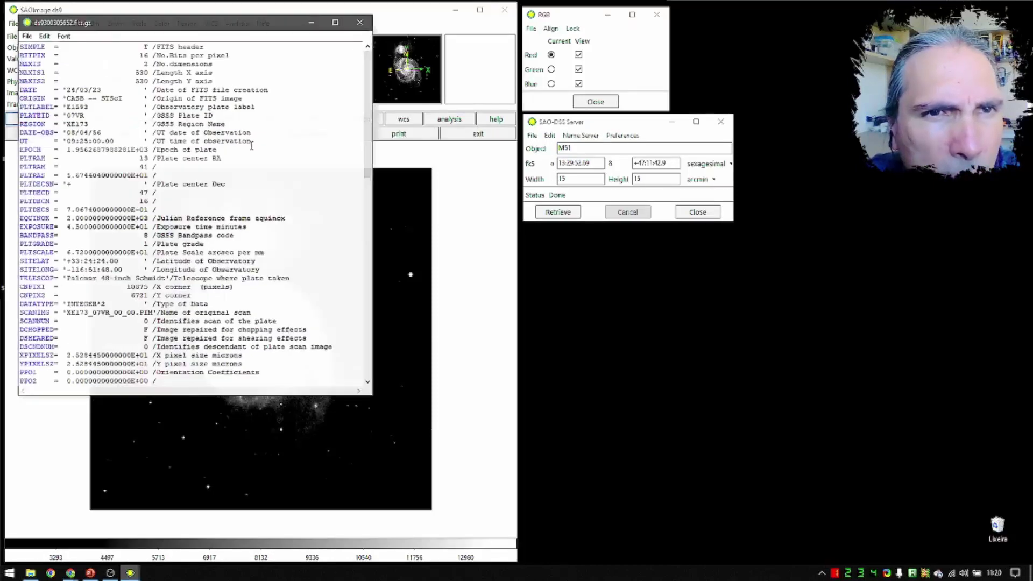
pyautogui.moveTo(210, 35); pyautogui.dragTo(740, 192)
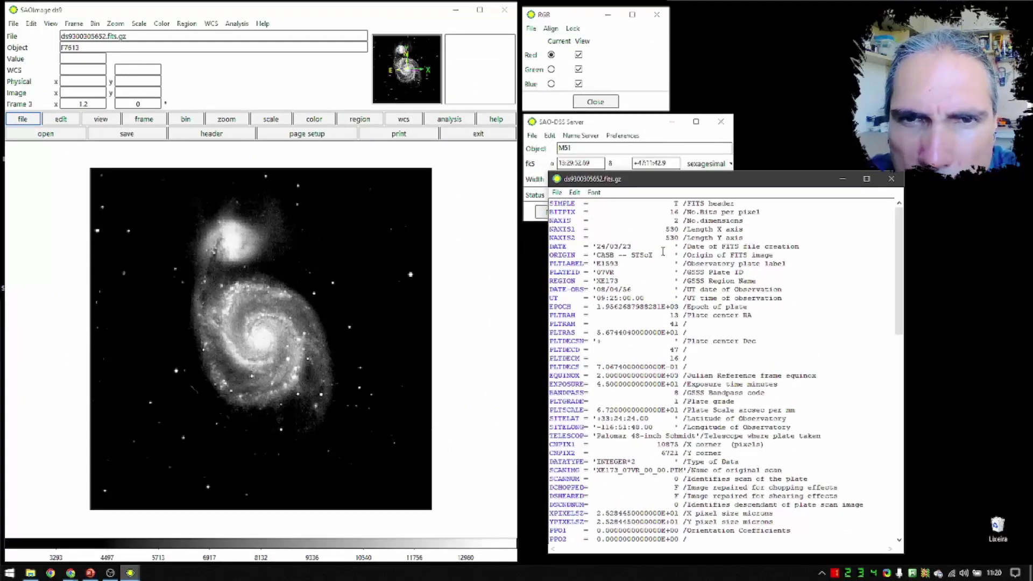
pyautogui.moveTo(670, 253); pyautogui.dragTo(563, 255)
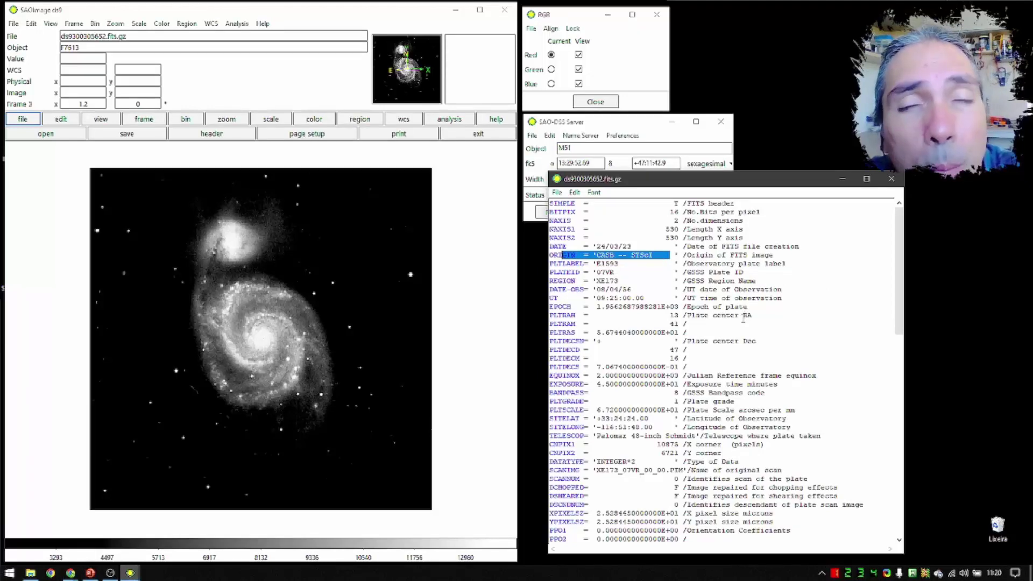
pyautogui.click(660, 301)
pyautogui.moveTo(636, 289)
pyautogui.mouseDown()
pyautogui.moveTo(550, 289)
pyautogui.moveTo(632, 289)
pyautogui.mouseUp()
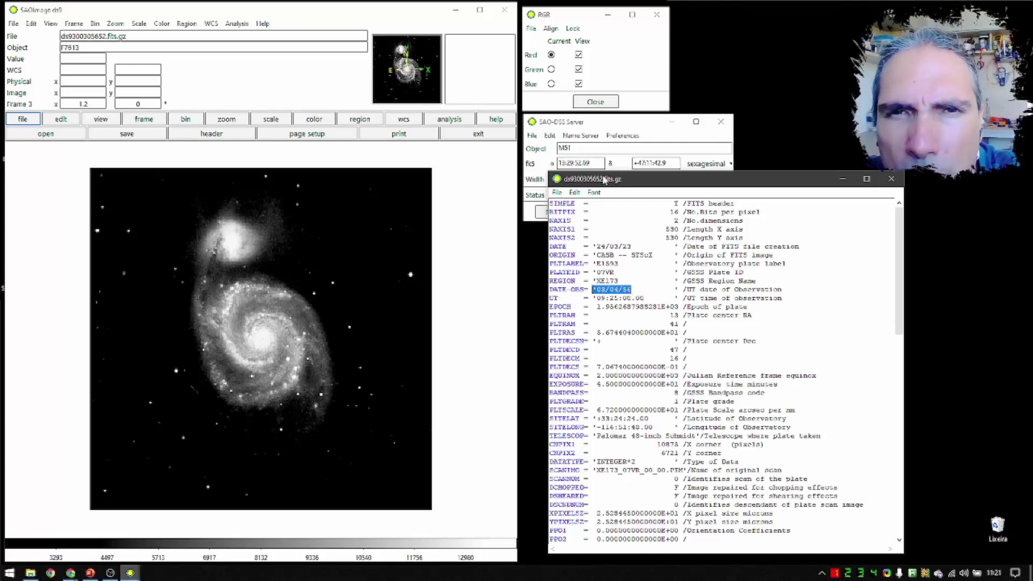
pyautogui.moveTo(615, 187); pyautogui.dragTo(591, 188)
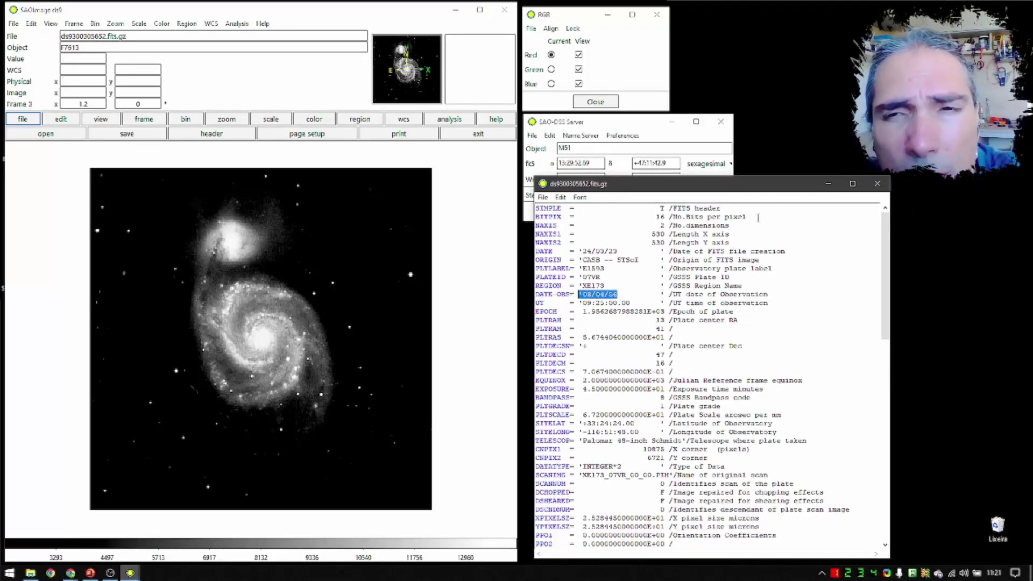
pyautogui.click(878, 184)
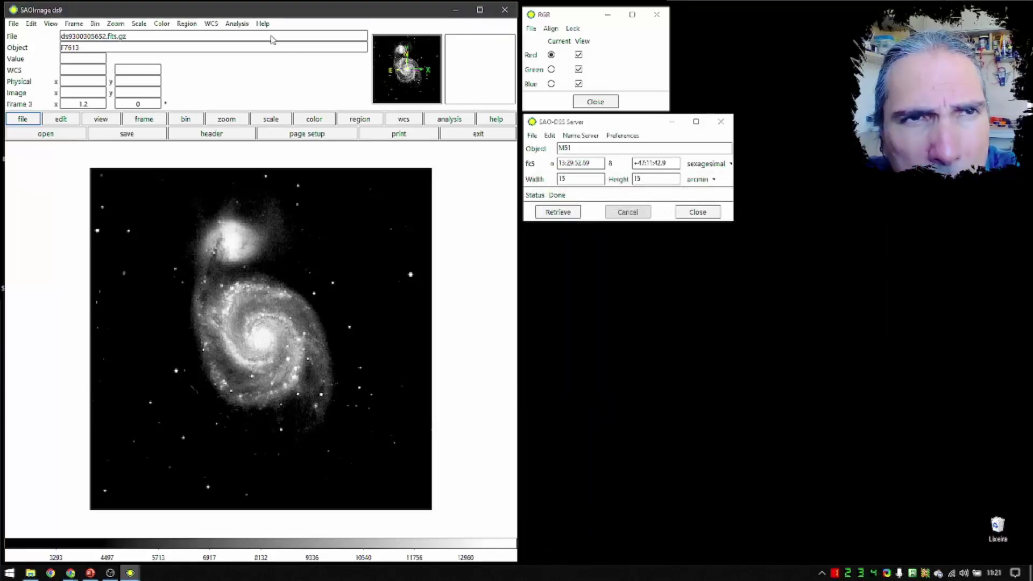
# Step: Query the MAST (STScI) archive for the displayed M51 field, and check the search radius in its window
pyautogui.click(237, 24)
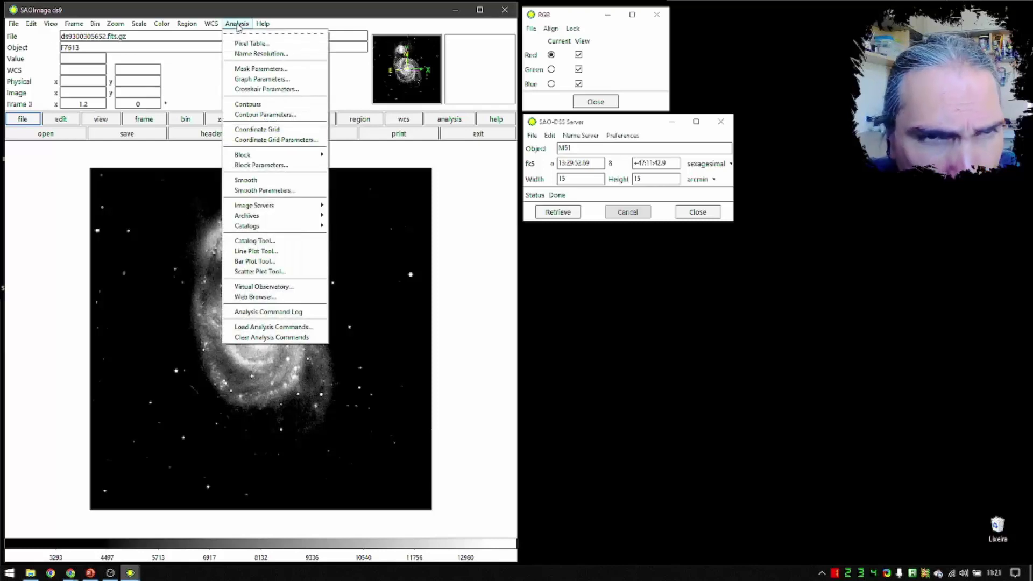
pyautogui.moveTo(279, 220)
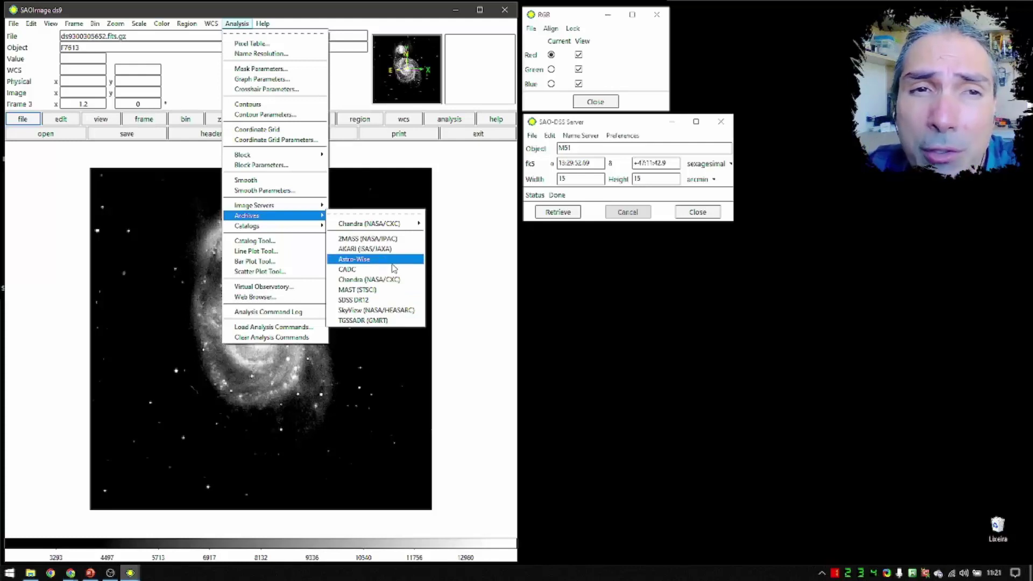
pyautogui.moveTo(381, 228)
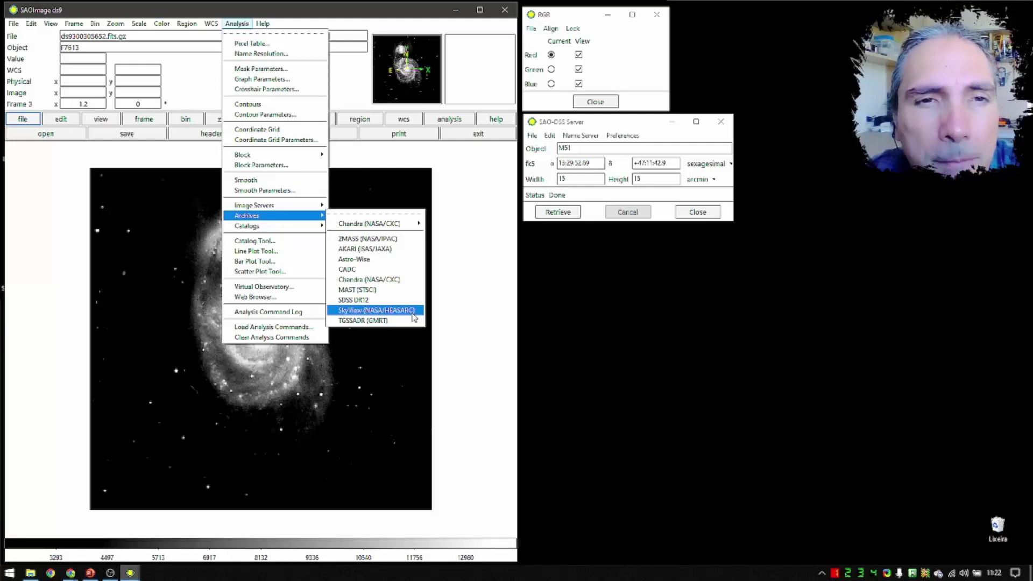
pyautogui.click(399, 290)
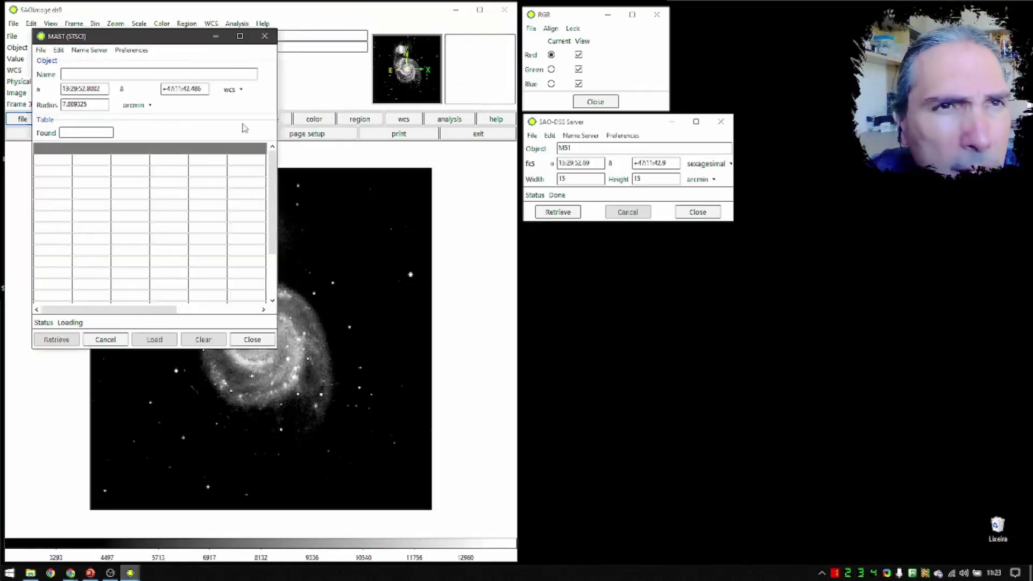
pyautogui.moveTo(141, 37); pyautogui.dragTo(670, 226)
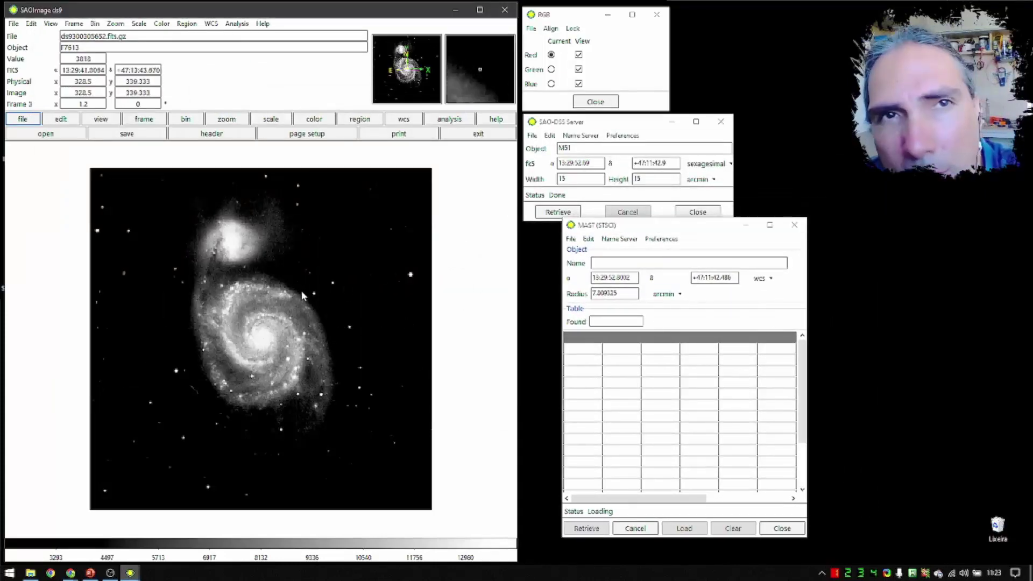
pyautogui.click(613, 293)
pyautogui.moveTo(614, 293); pyautogui.dragTo(566, 293)
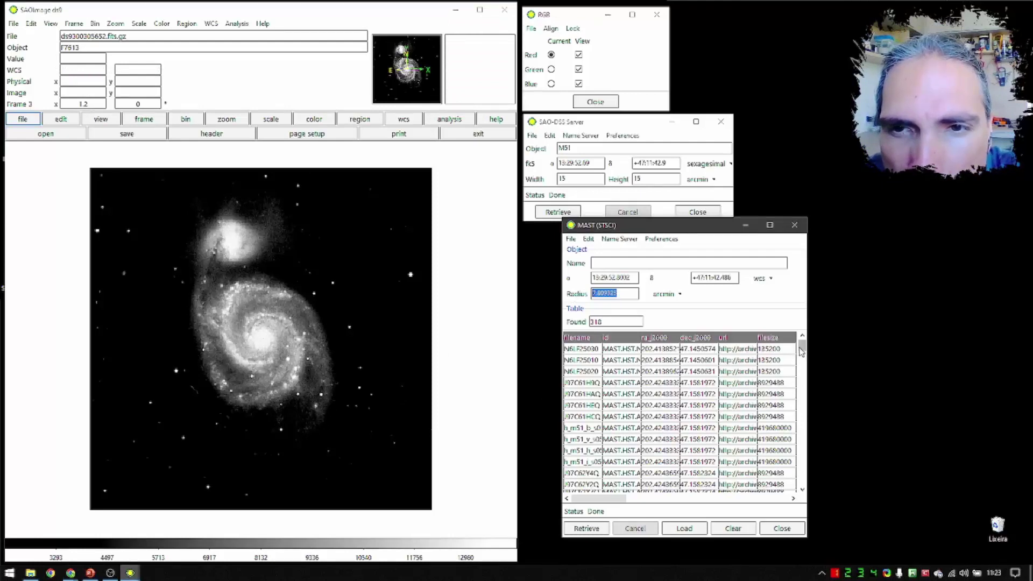
# Step: Look through the MAST results for an M51 file, rerun the query and close the archive window
pyautogui.moveTo(802, 345); pyautogui.dragTo(798, 400)
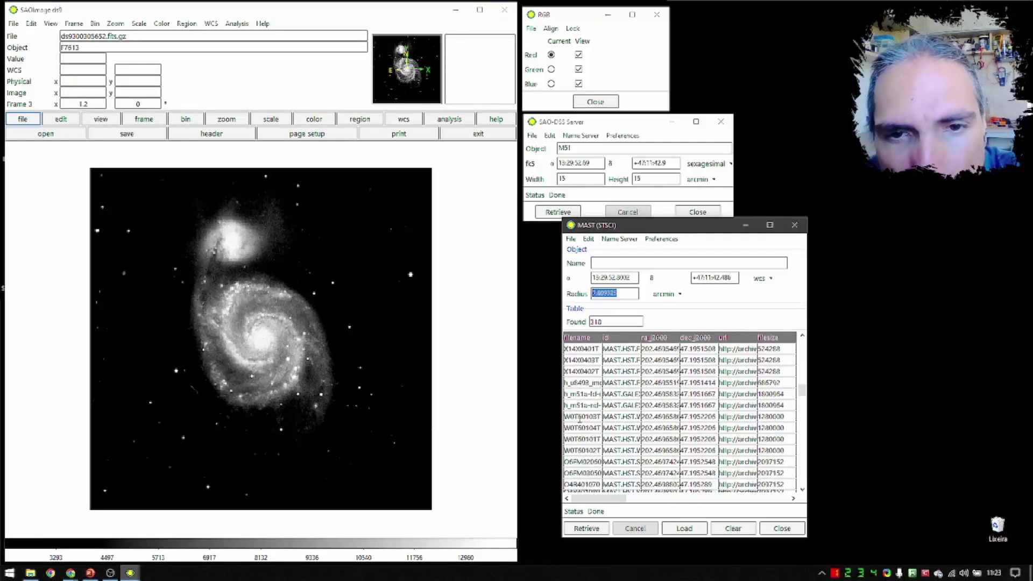
pyautogui.click(585, 395)
pyautogui.click(585, 529)
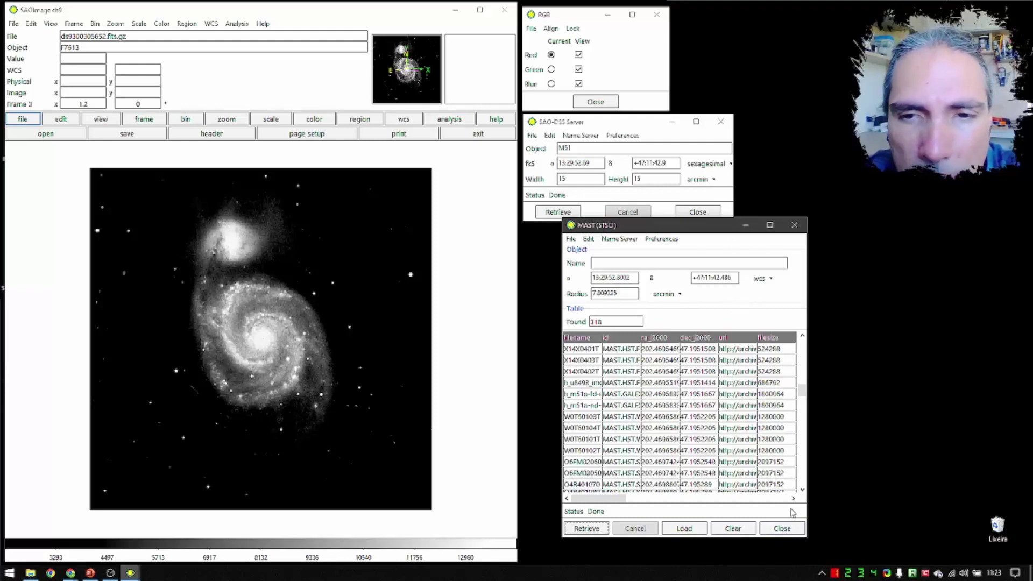
pyautogui.click(783, 528)
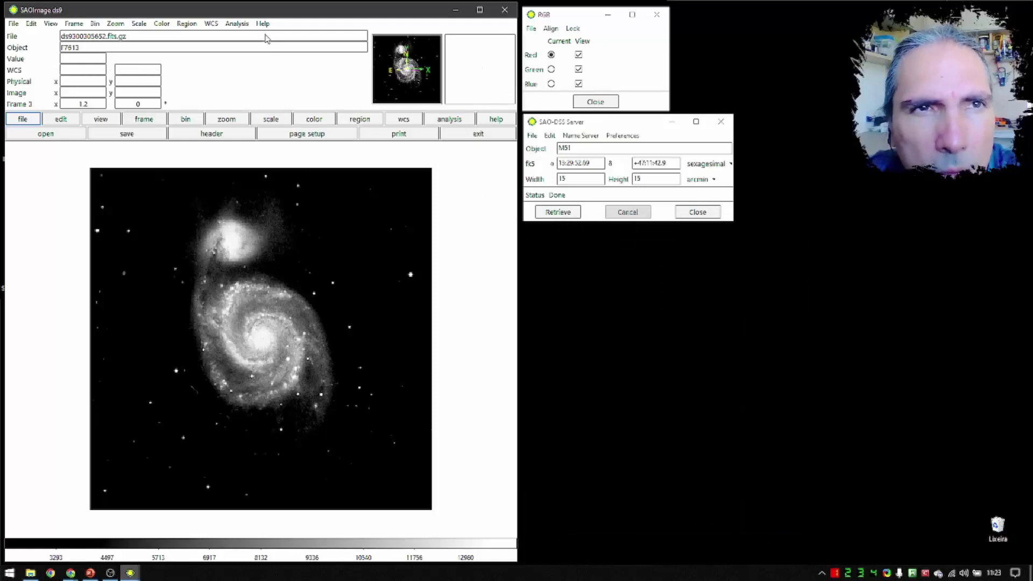
# Step: Load the NOMAD optical catalog over the M51 image and place its window beside the image
pyautogui.click(244, 23)
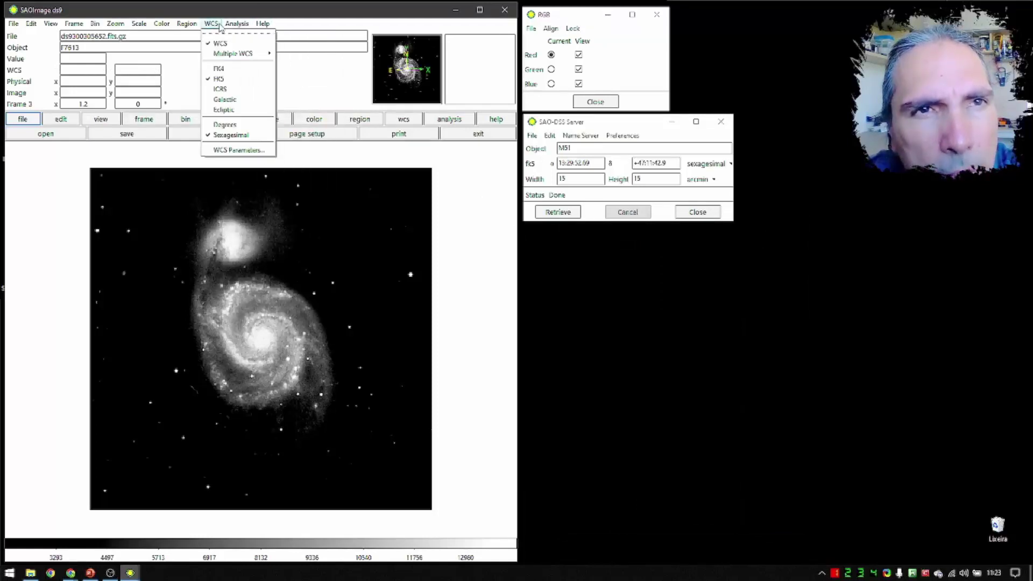
pyautogui.moveTo(269, 229)
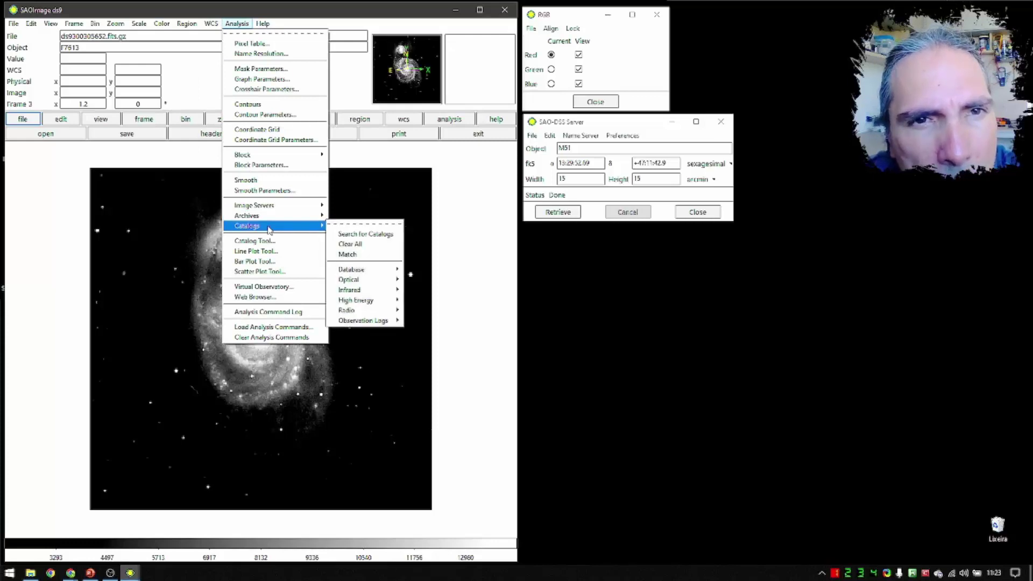
pyautogui.moveTo(366, 275)
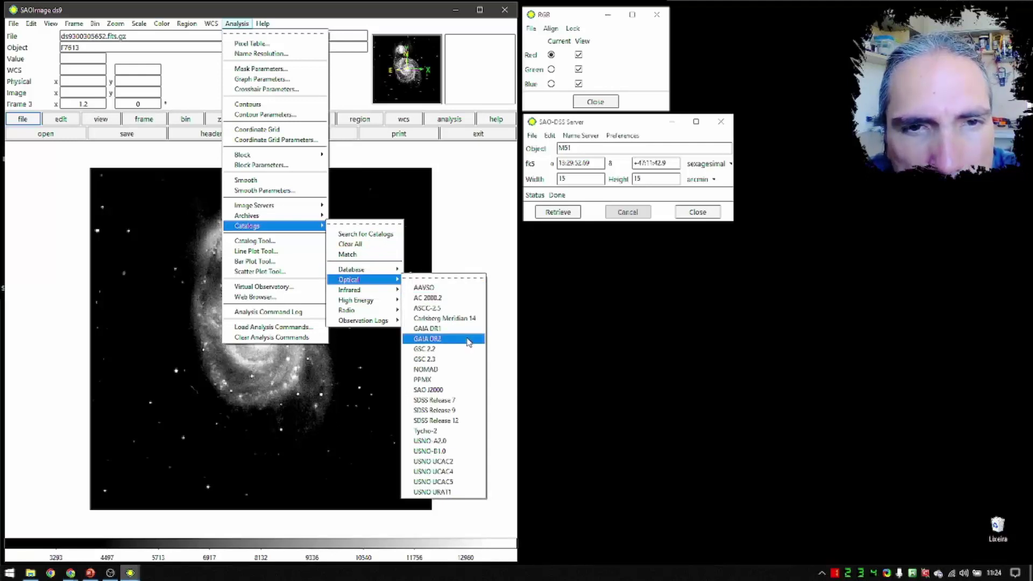
pyautogui.click(472, 369)
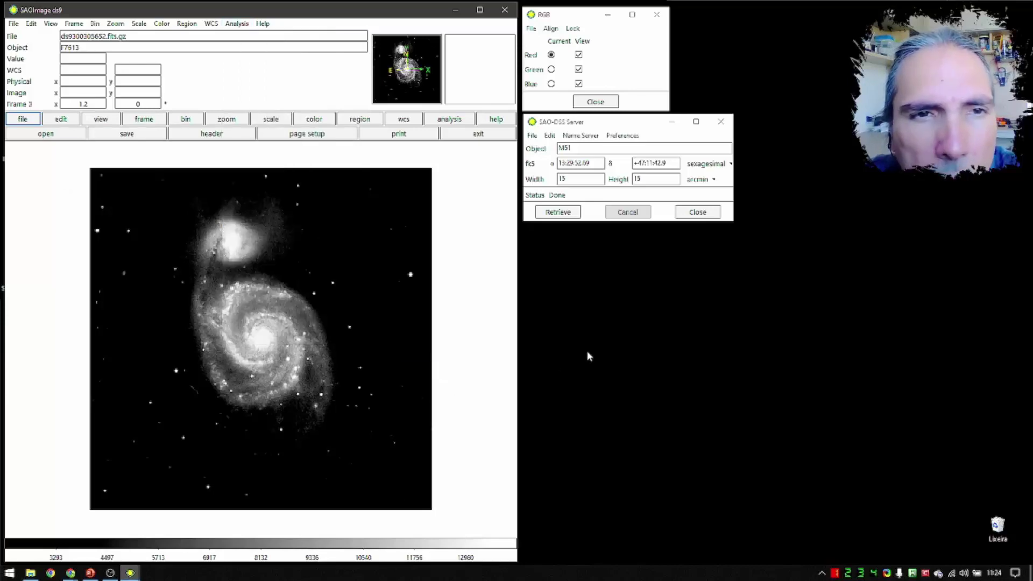
pyautogui.moveTo(247, 53); pyautogui.dragTo(760, 109)
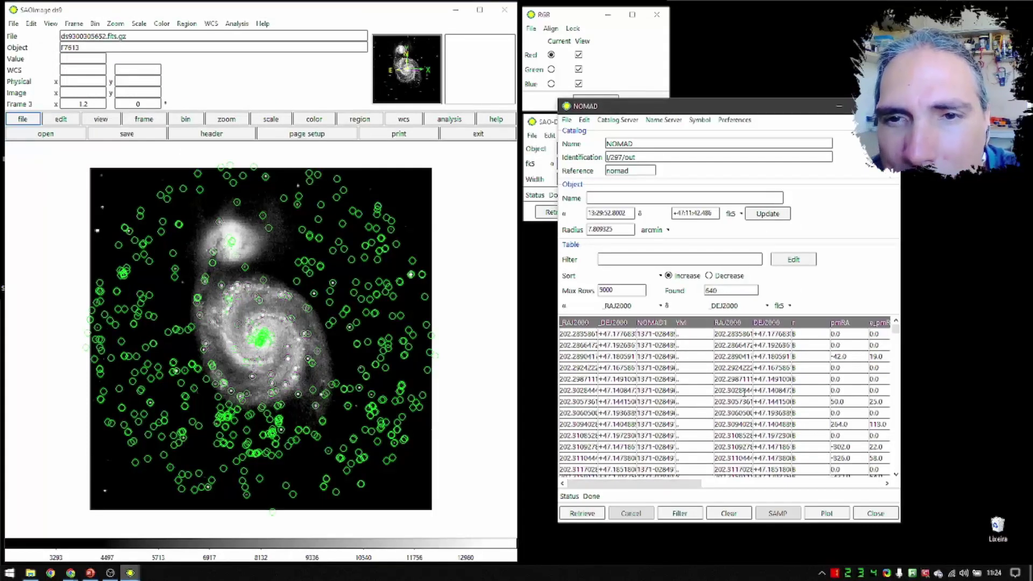
# Step: Examine the NOMAD table columns and locate the sources of rows 5 and 11 on the M51 image
pyautogui.moveTo(694, 490); pyautogui.dragTo(725, 489)
pyautogui.click(344, 299)
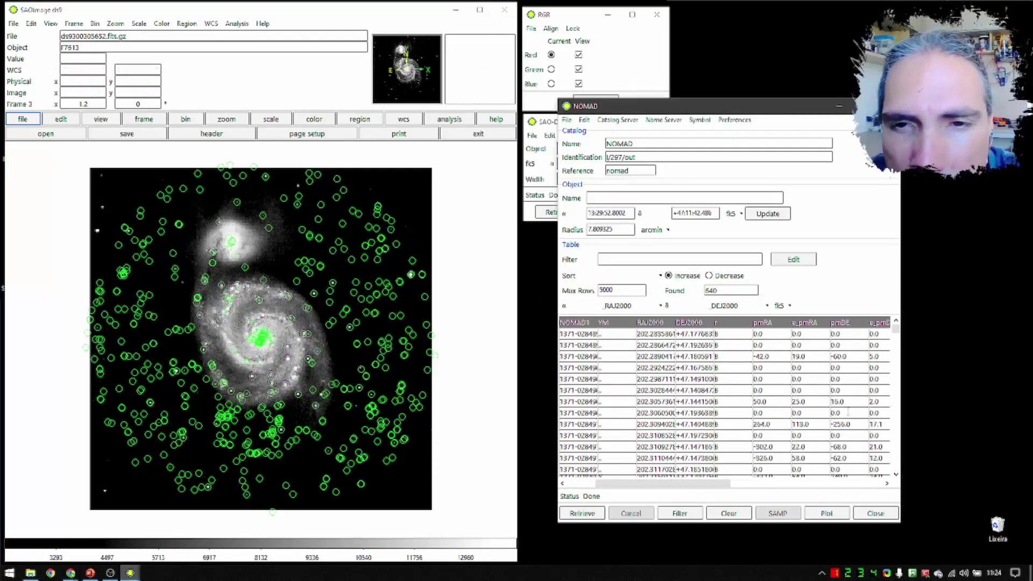
pyautogui.click(765, 379)
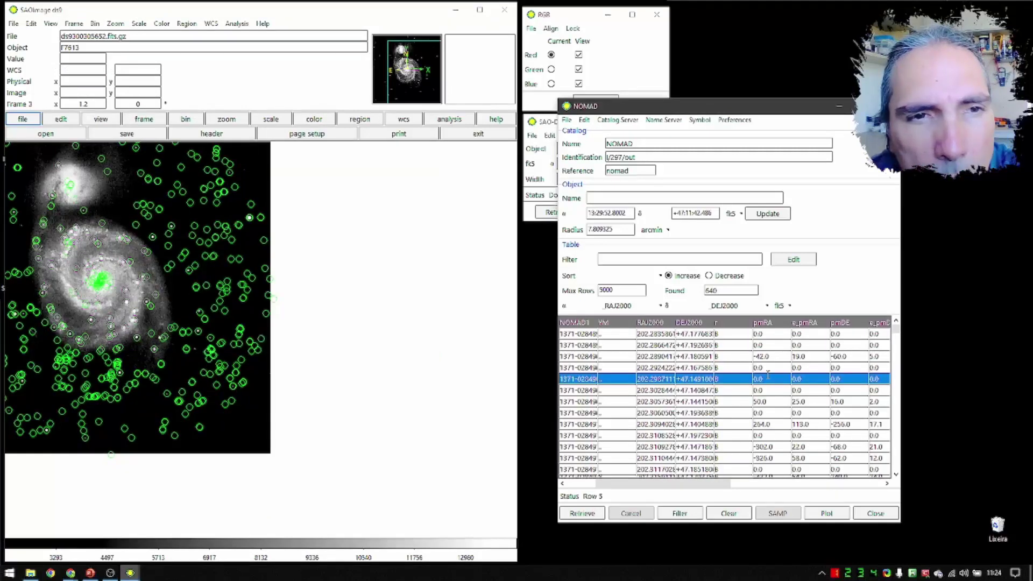
pyautogui.click(723, 447)
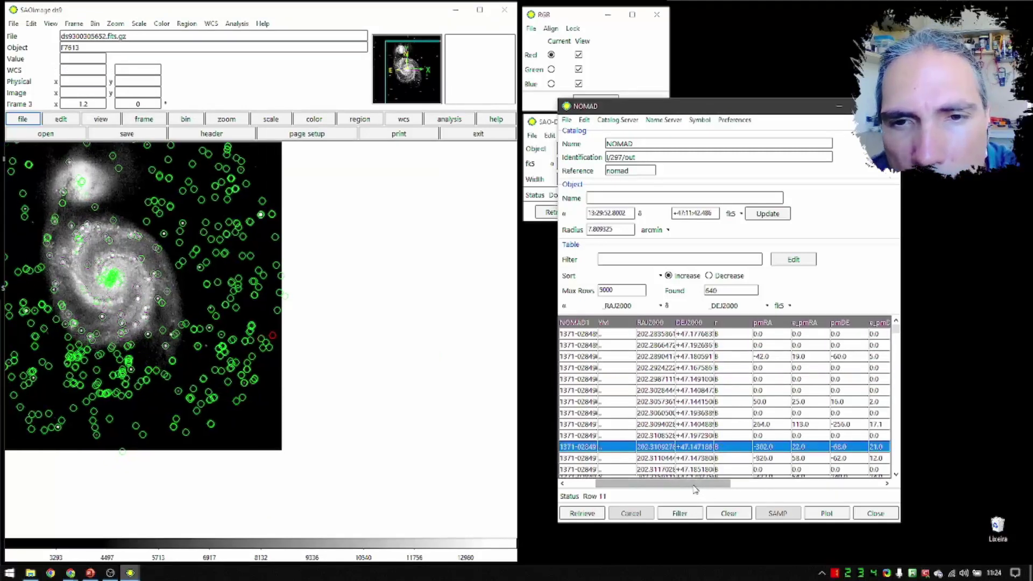
pyautogui.moveTo(697, 485); pyautogui.dragTo(662, 488)
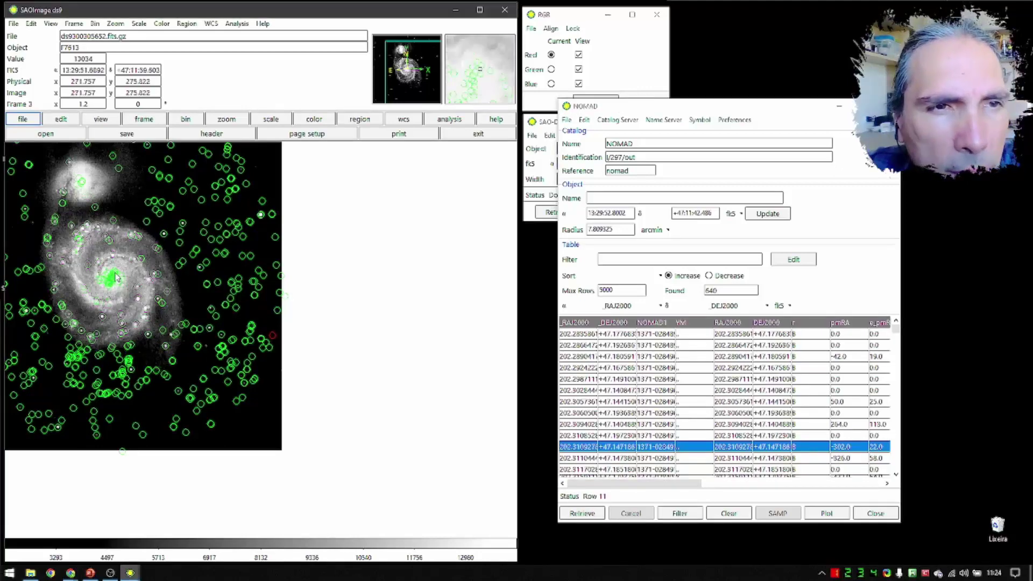
pyautogui.scroll(1, 214, 342)
pyautogui.scroll(-2, 213, 342)
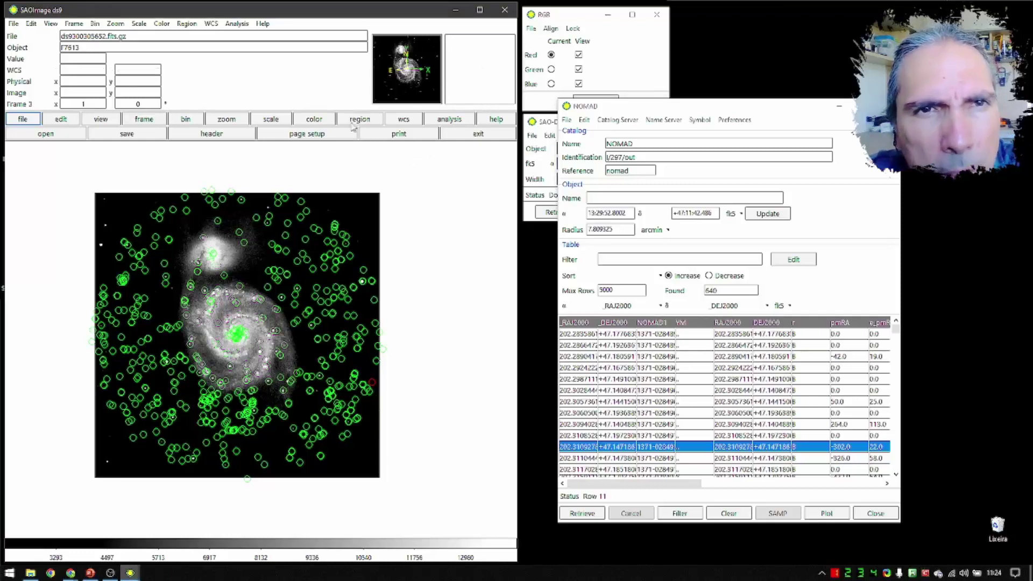
# Step: Go to the first frame and close the NOMAD, SAO-DSS Server and RGB windows
pyautogui.click(162, 124)
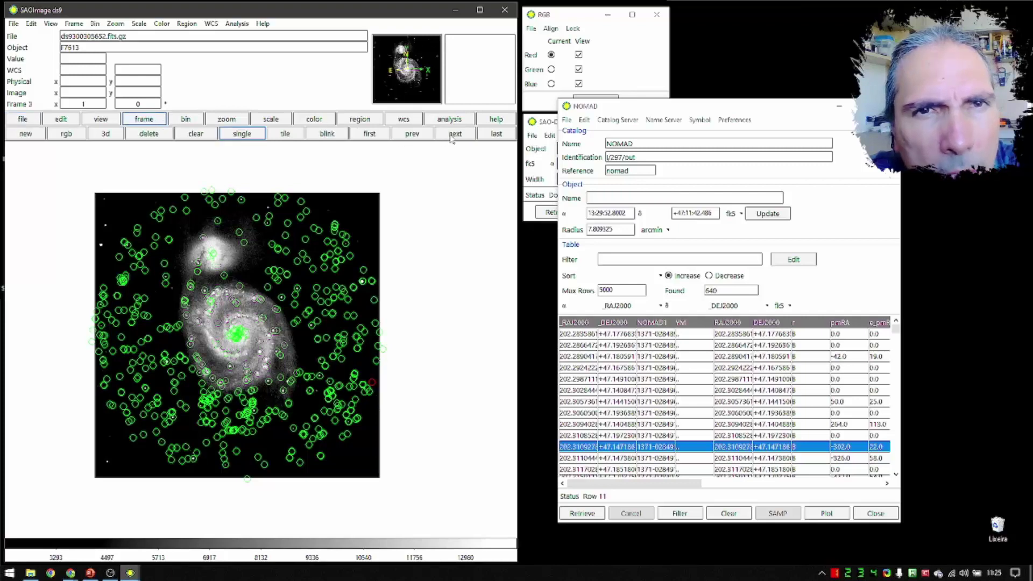
pyautogui.click(368, 134)
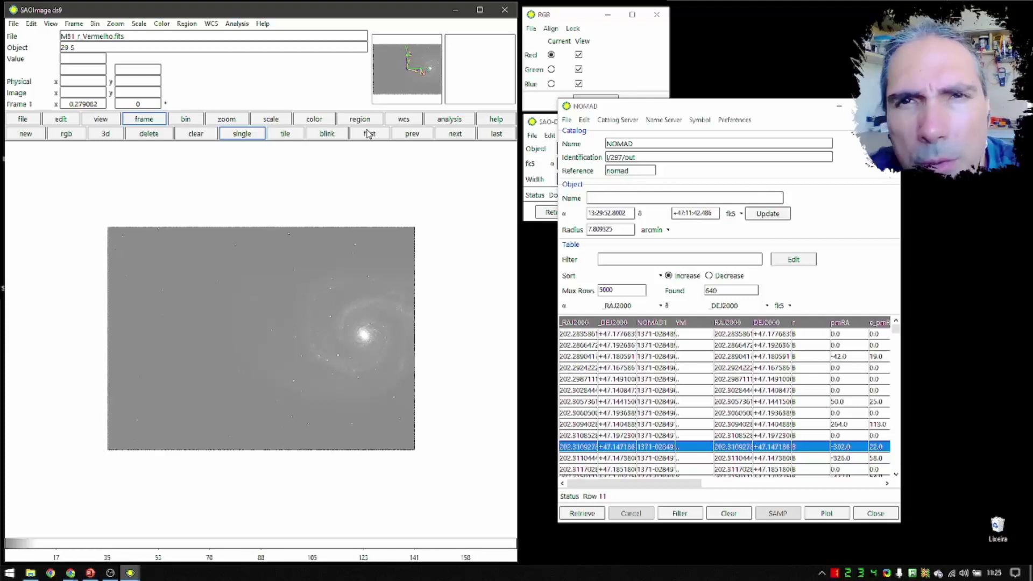
pyautogui.click(888, 106)
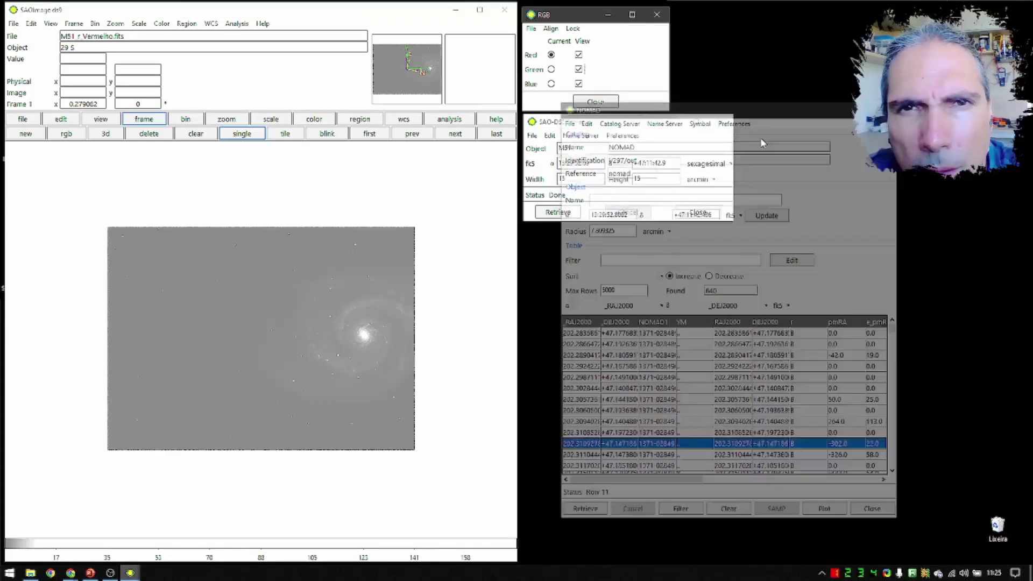
pyautogui.click(725, 123)
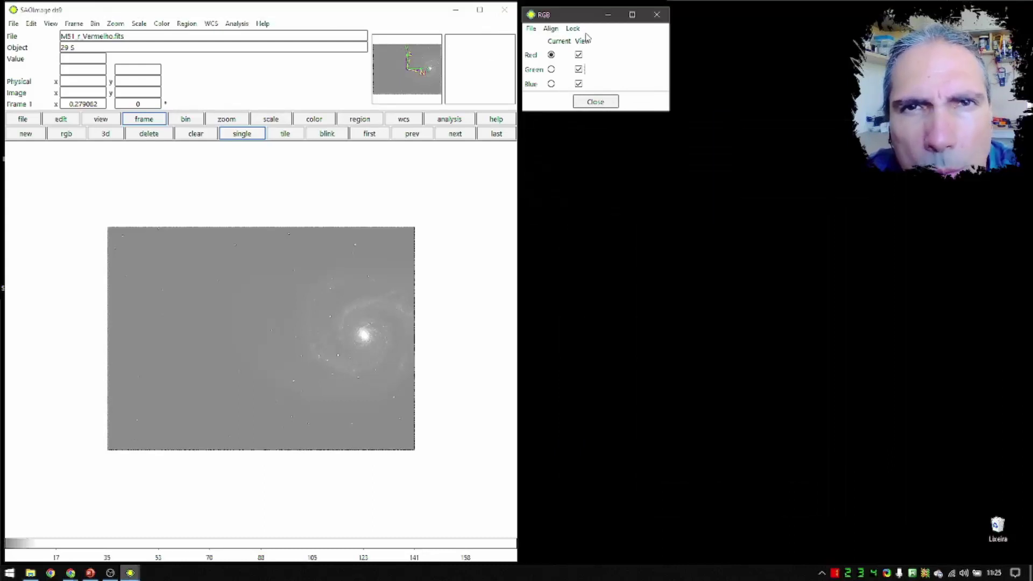
pyautogui.click(657, 15)
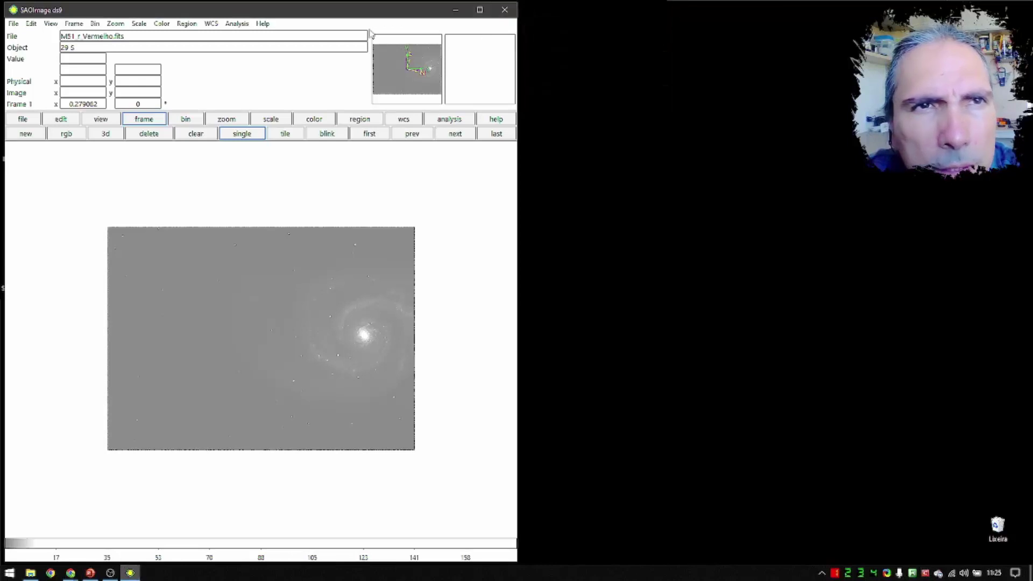
# Step: Detach the Analysis commands as a floating window beside the image, and close that window
pyautogui.click(237, 24)
pyautogui.click(241, 35)
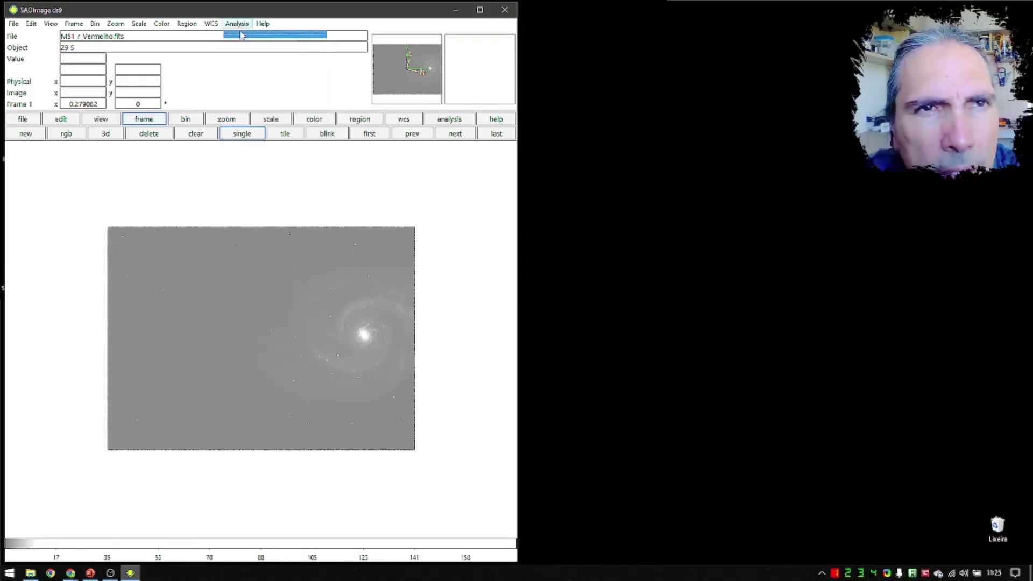
pyautogui.moveTo(67, 10); pyautogui.dragTo(597, 13)
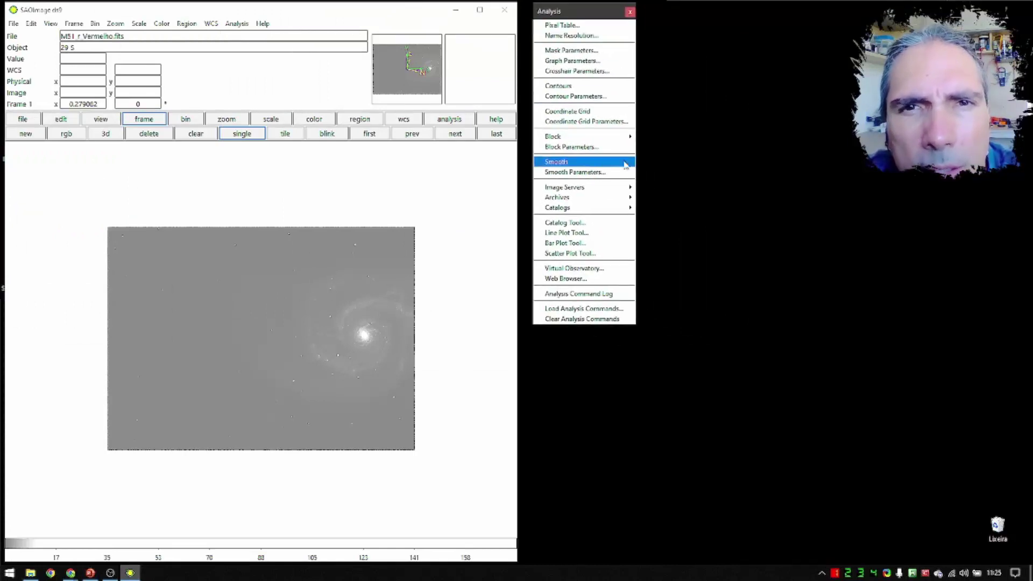
pyautogui.click(630, 11)
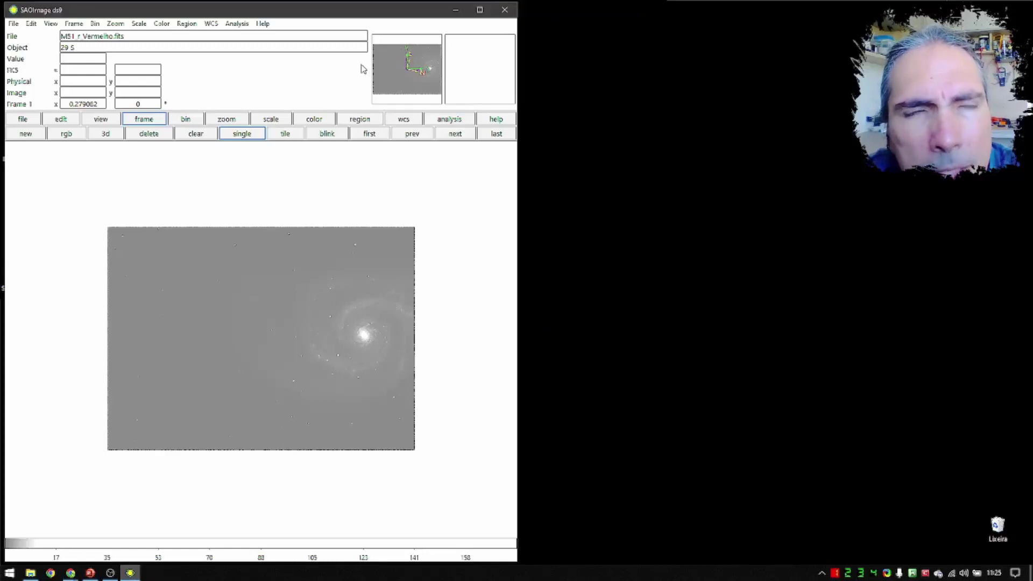
# Step: Open the preferences beside the image and review the available interface languages
pyautogui.click(33, 24)
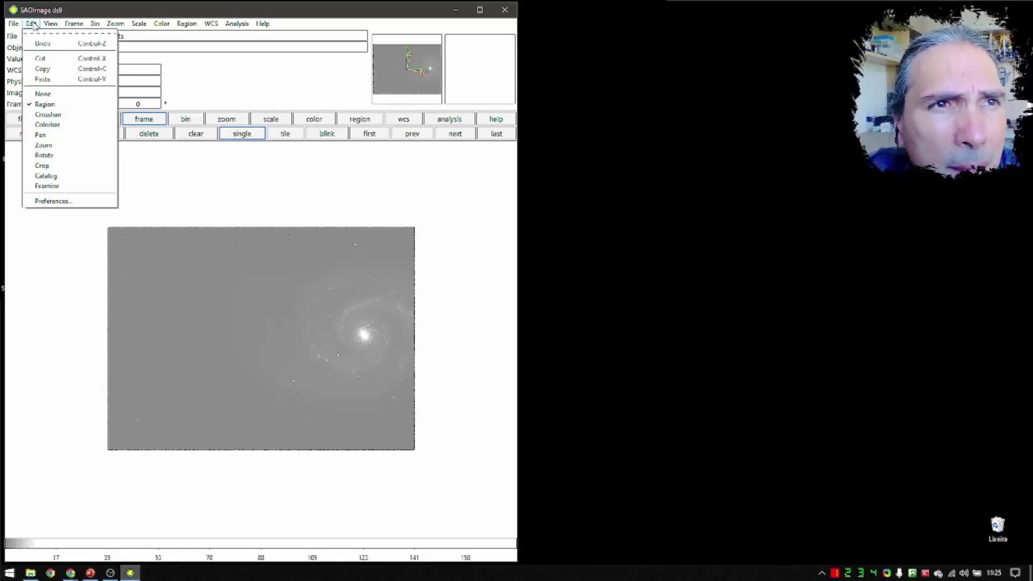
pyautogui.click(90, 201)
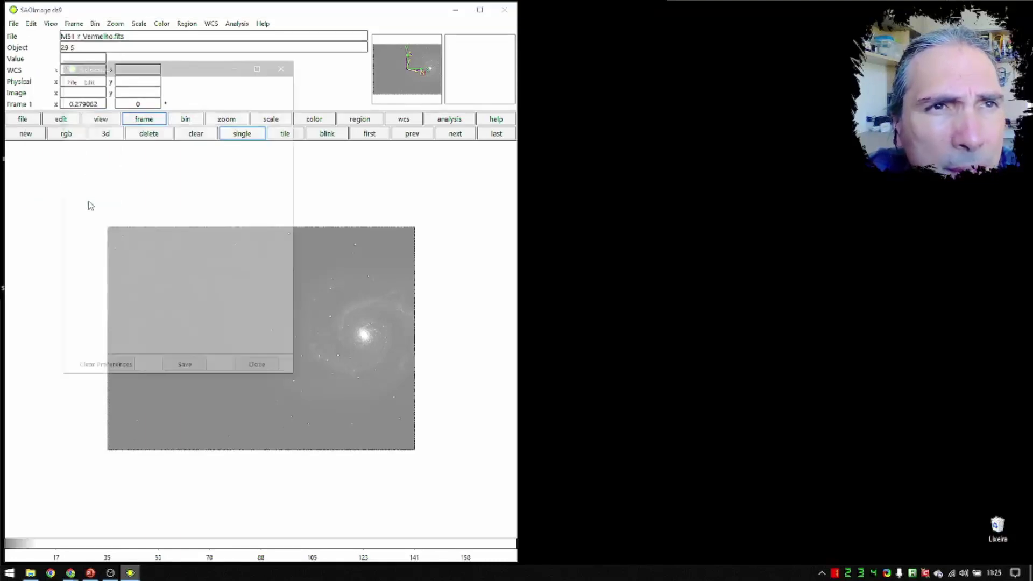
pyautogui.moveTo(704, 50); pyautogui.dragTo(613, 16)
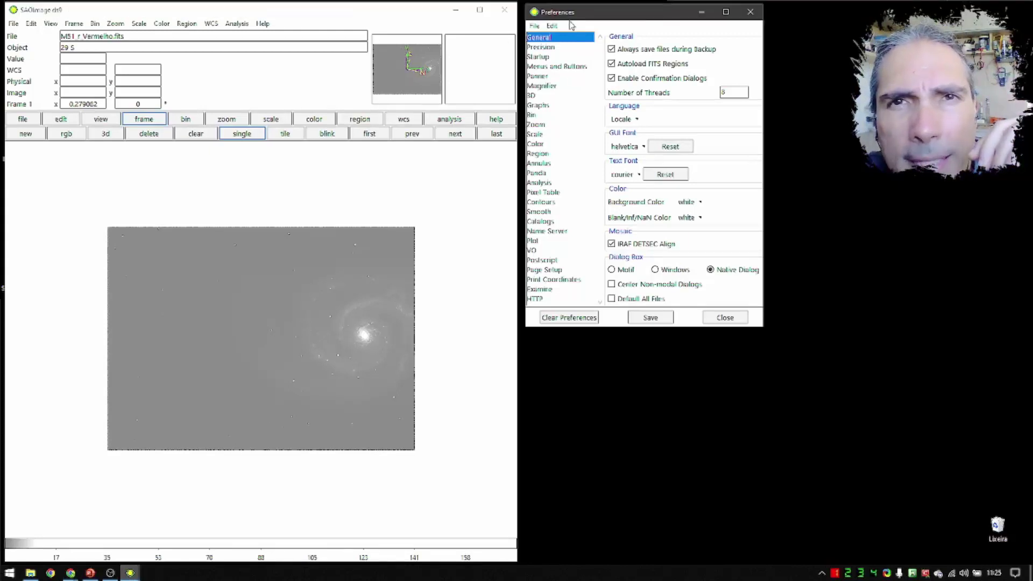
pyautogui.click(636, 121)
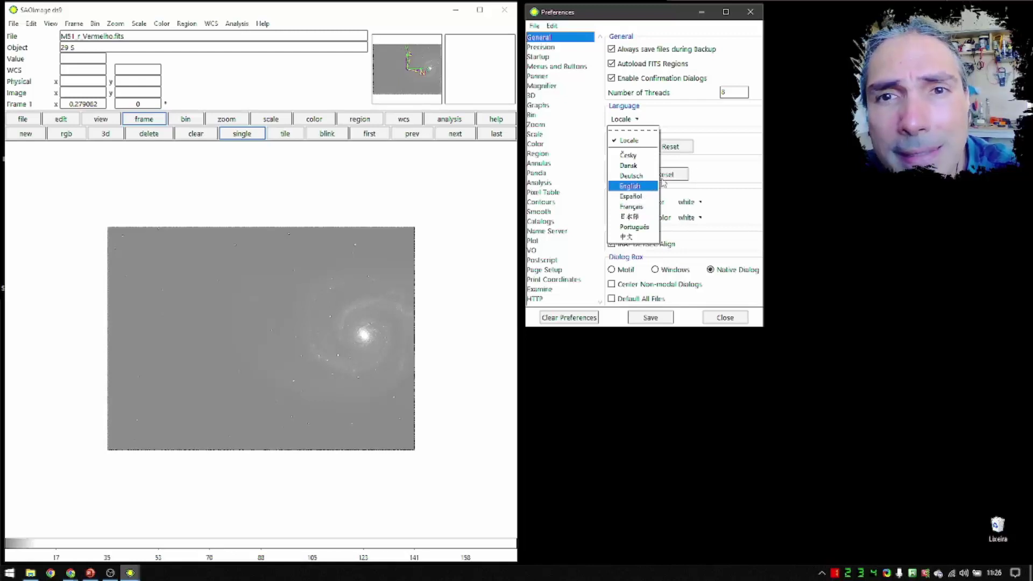
pyautogui.click(722, 127)
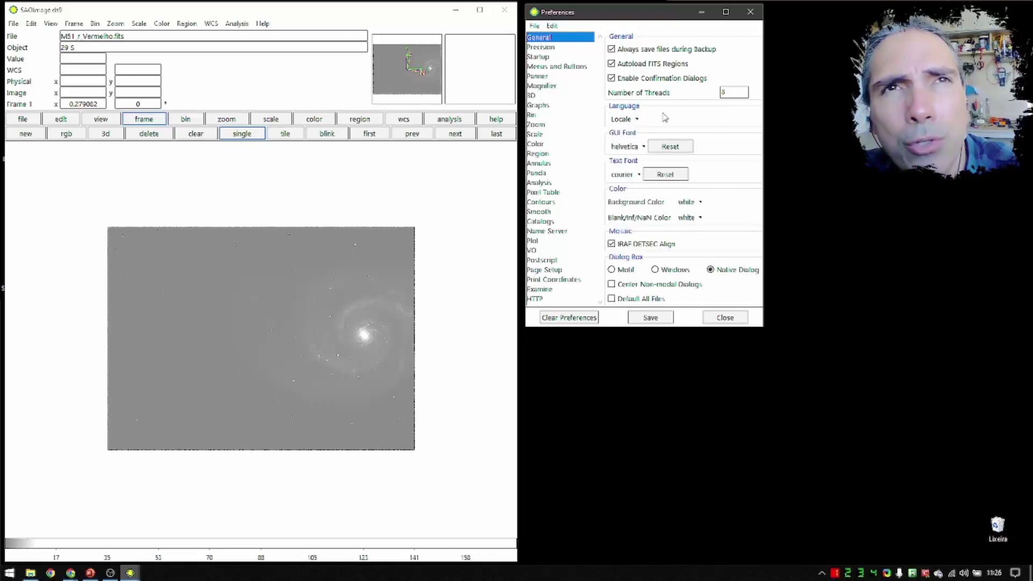
# Step: Try Português as the interface language, change it to English, and close the preferences
pyautogui.click(636, 119)
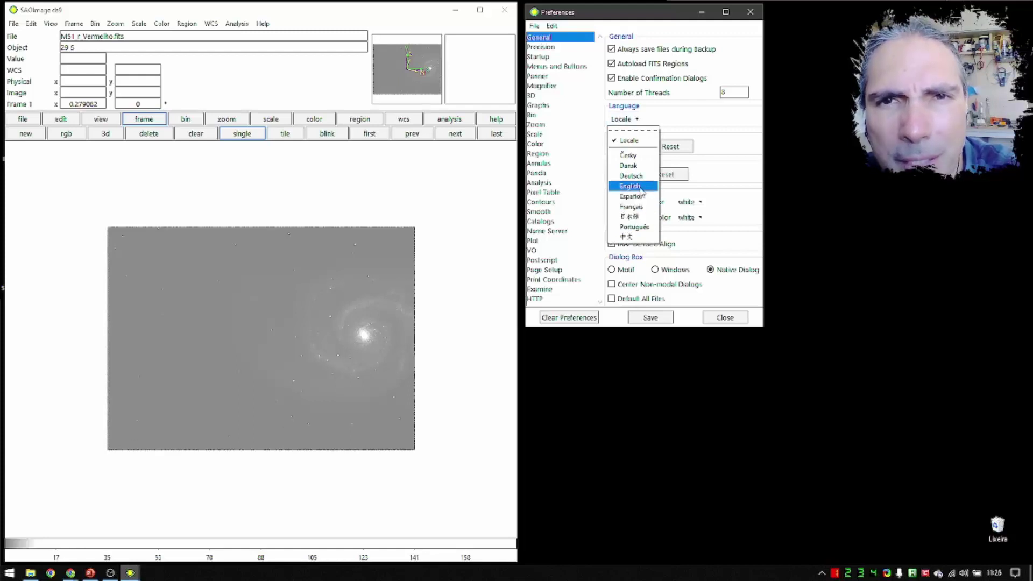
pyautogui.click(635, 227)
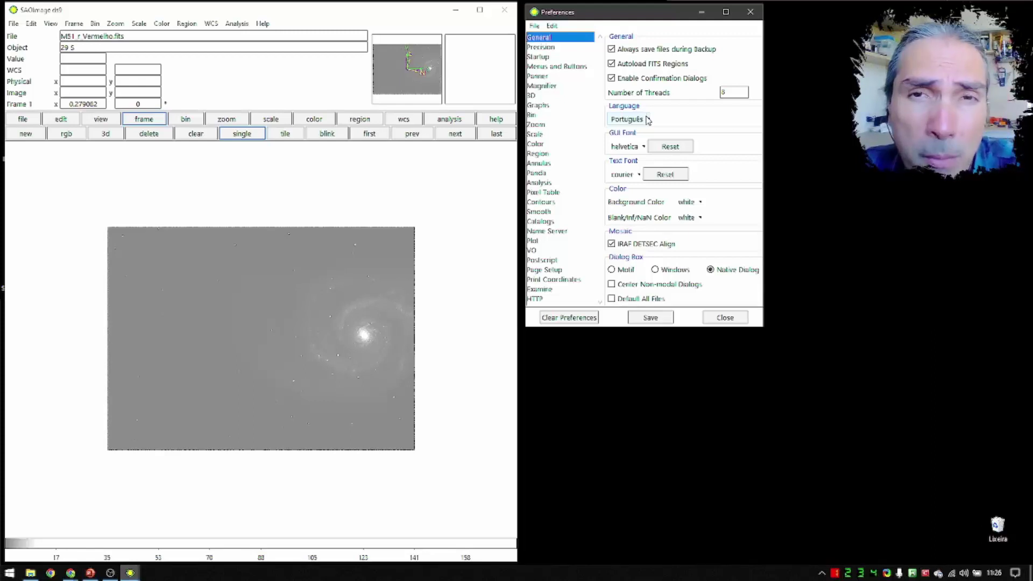
pyautogui.click(648, 119)
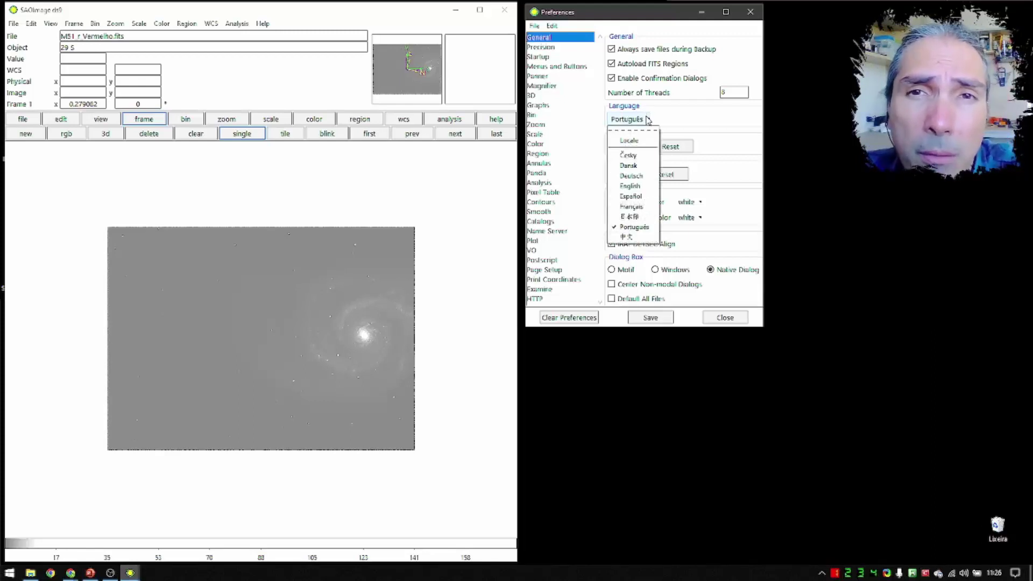
pyautogui.click(644, 189)
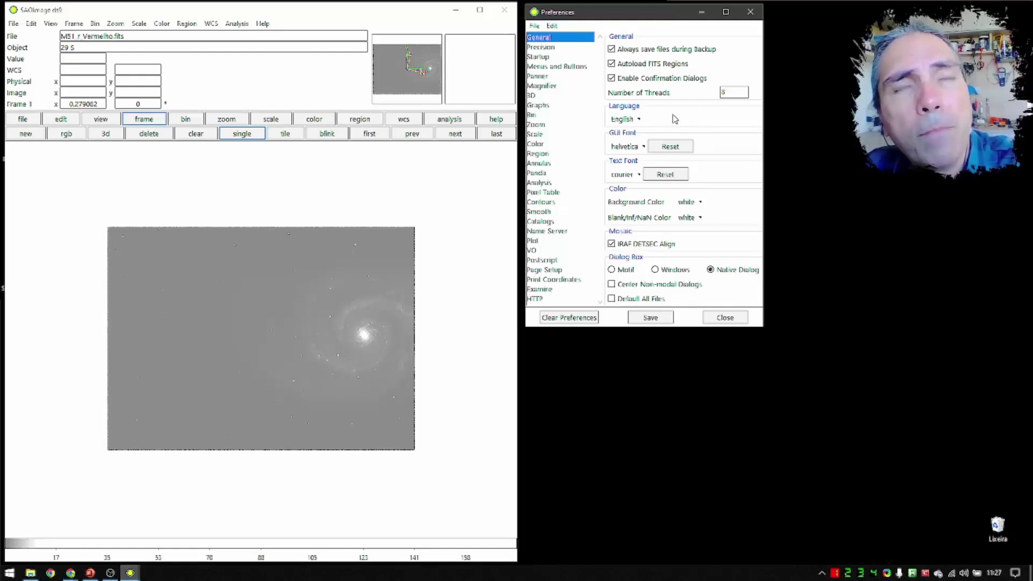
pyautogui.click(751, 13)
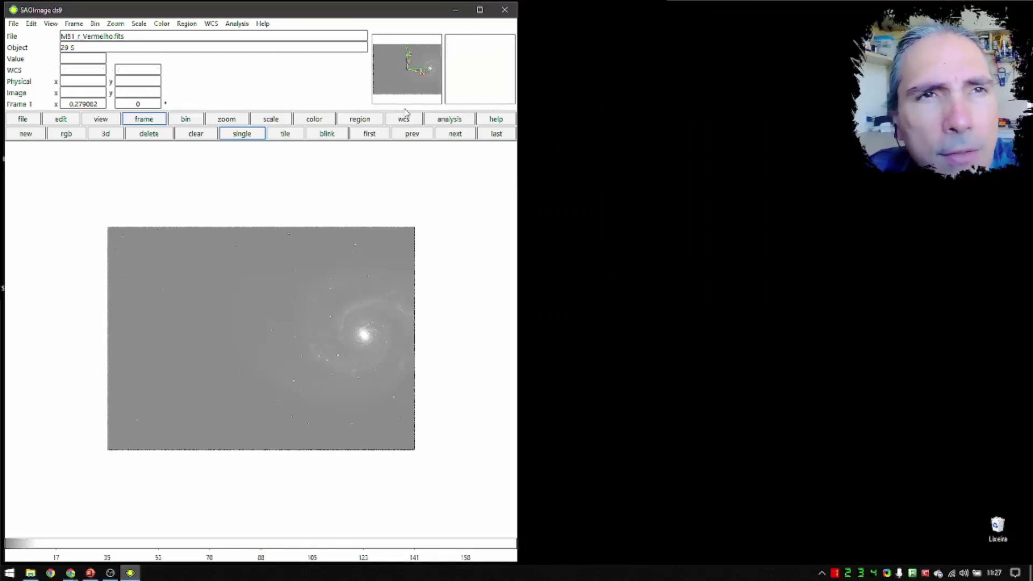
# Step: Draw a circle region with a radius of about 0.033 degrees centred on the galaxy's nucleus
pyautogui.click(187, 24)
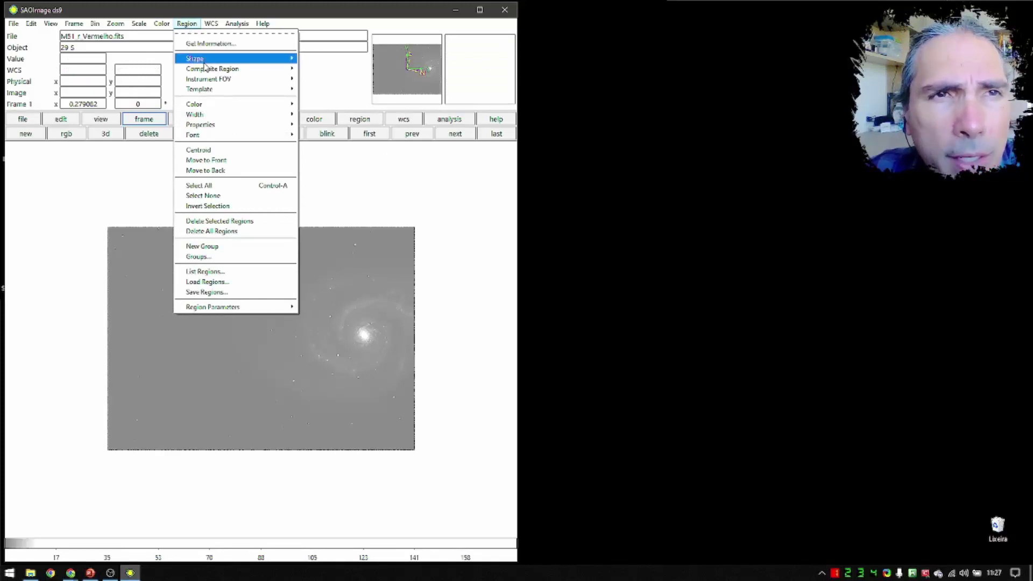
pyautogui.moveTo(204, 58)
pyautogui.click(316, 66)
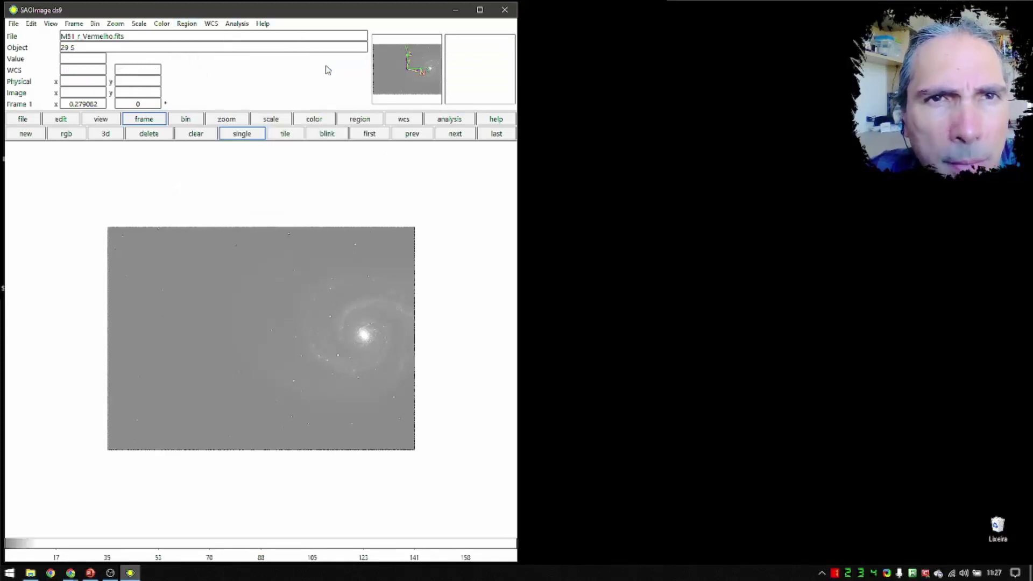
pyautogui.click(364, 334)
pyautogui.moveTo(375, 346); pyautogui.dragTo(410, 380)
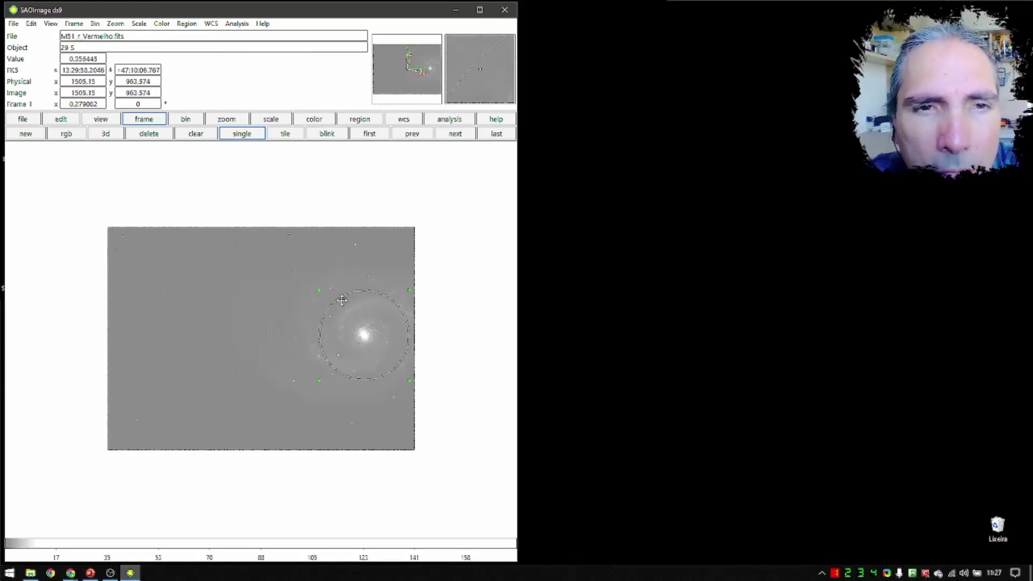
# Step: Open the circle region's information beside the image and shift the circle west to east off the nucleus, to about 13:29:51.3, +47:09:27.4
pyautogui.doubleClick(342, 330)
pyautogui.moveTo(153, 78); pyautogui.dragTo(632, 90)
pyautogui.click(396, 325)
pyautogui.moveTo(396, 325); pyautogui.dragTo(344, 318)
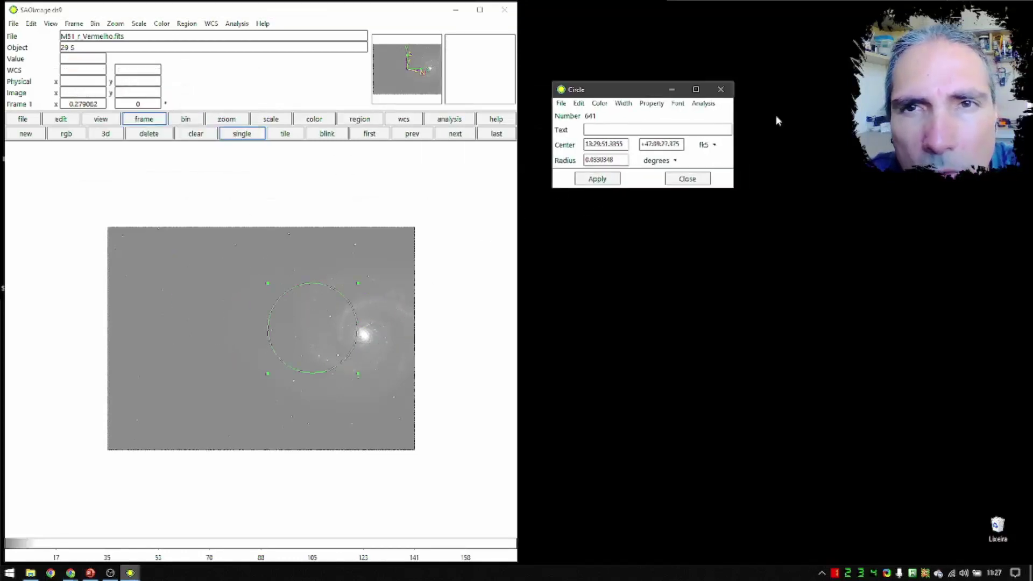
# Step: Show the circle's center in Image coordinates and move the circle back over the nucleus, to about 1591, 899
pyautogui.click(709, 144)
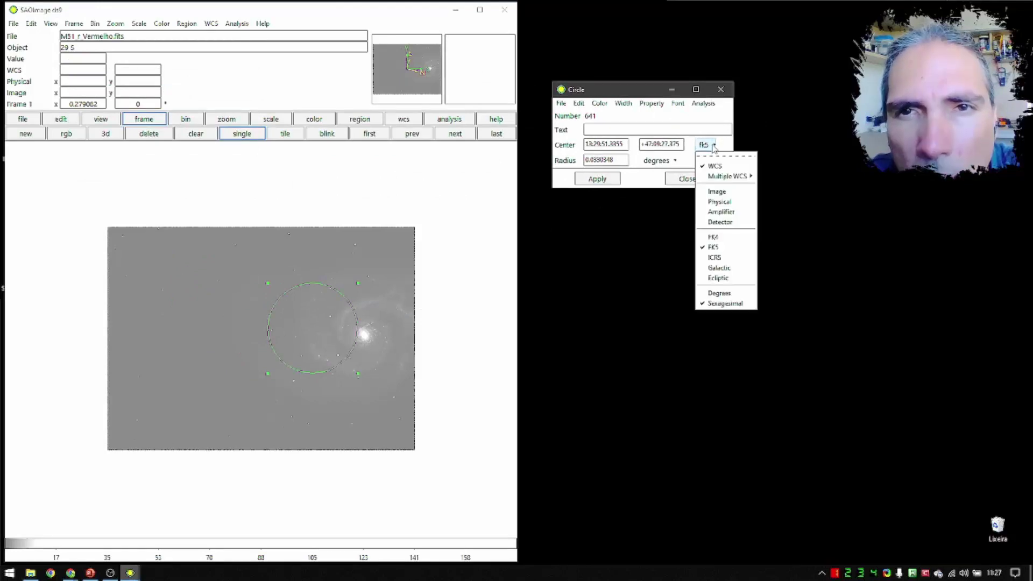
pyautogui.click(725, 192)
pyautogui.moveTo(300, 302); pyautogui.dragTo(368, 320)
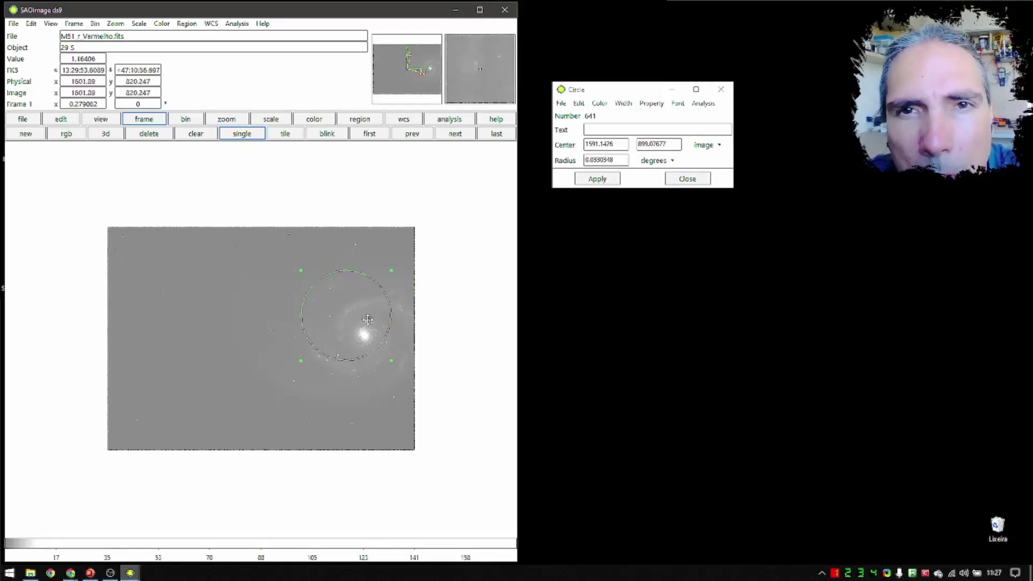
pyautogui.click(718, 125)
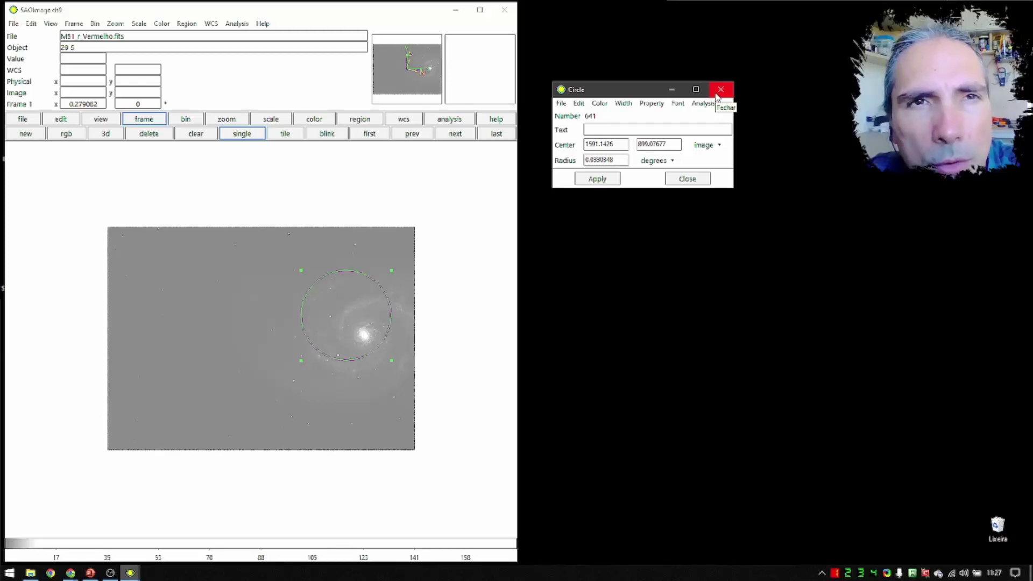
# Step: Set the editing mode to None, return it to Region, and close the circle's information window
pyautogui.click(480, 92)
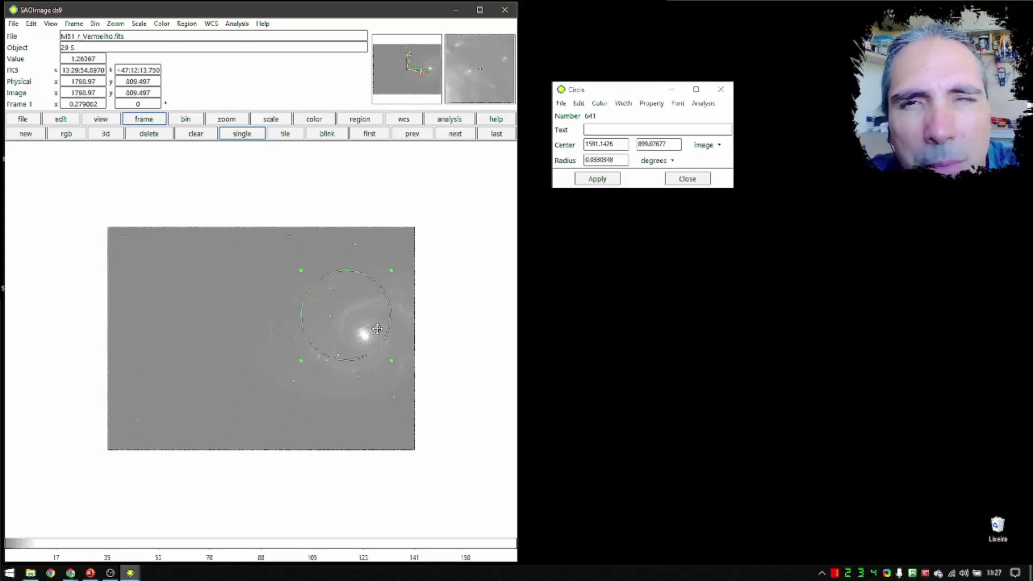
pyautogui.click(31, 25)
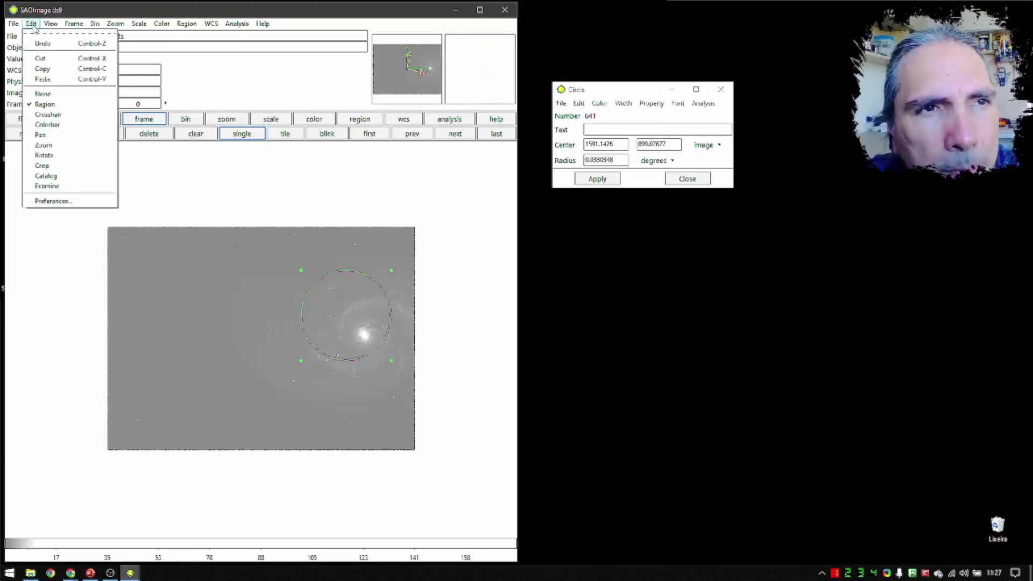
pyautogui.click(55, 95)
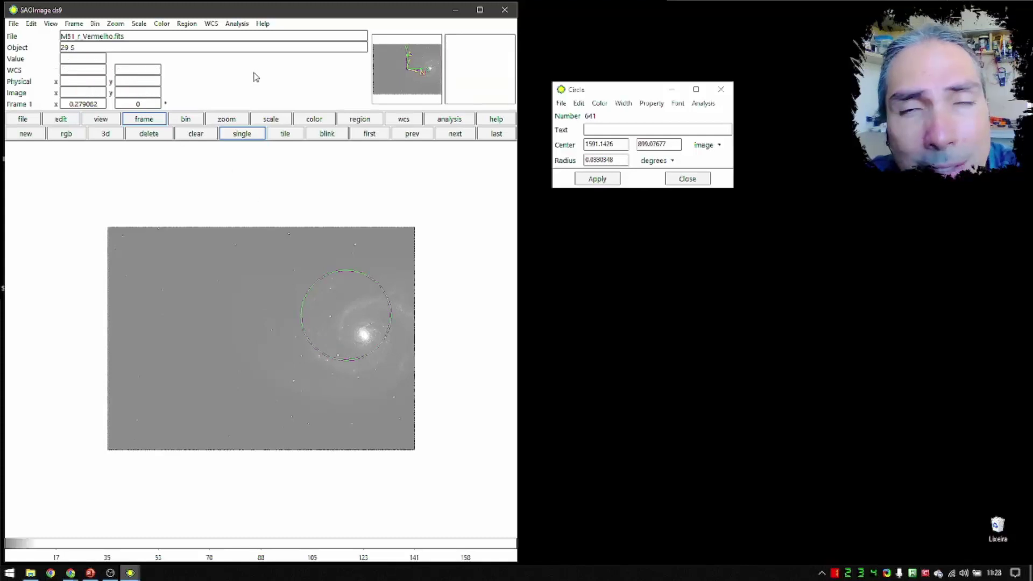
pyautogui.click(31, 24)
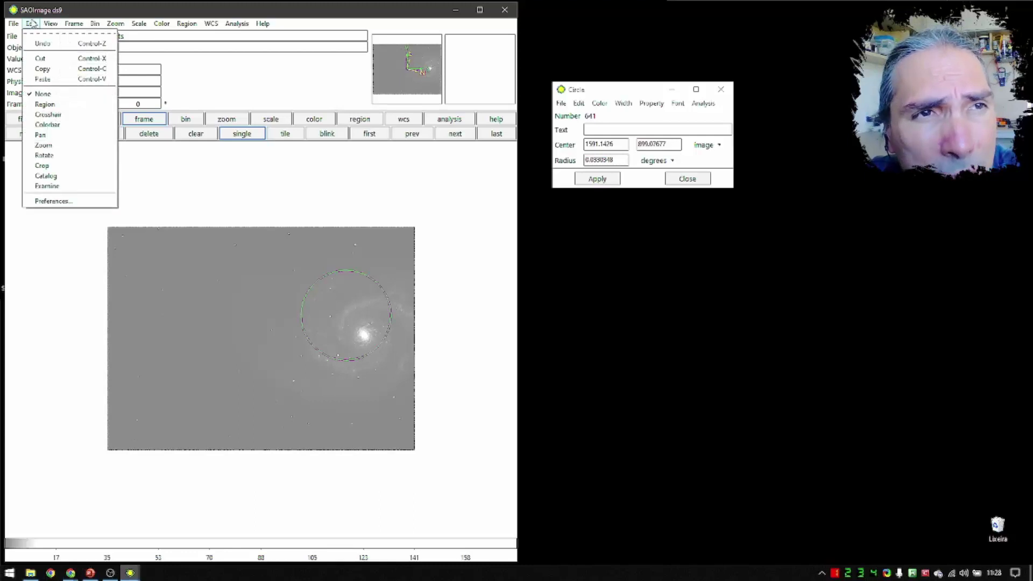
pyautogui.click(45, 105)
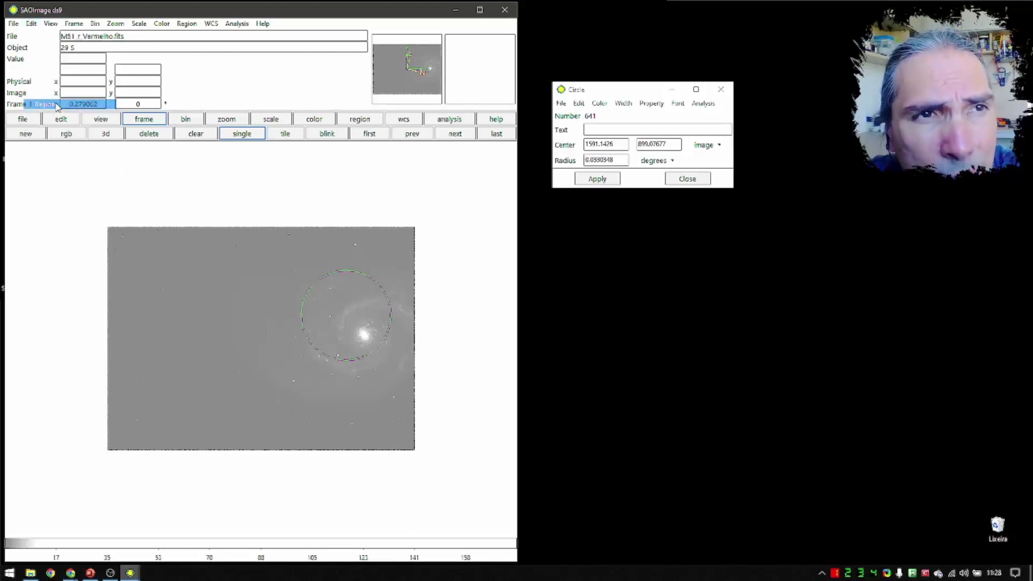
pyautogui.click(706, 95)
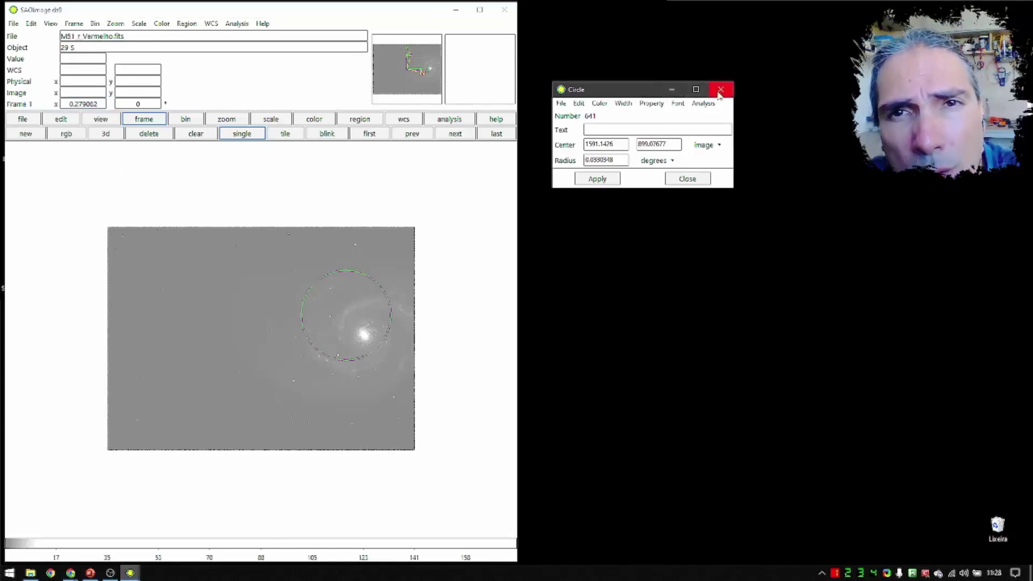
pyautogui.click(719, 91)
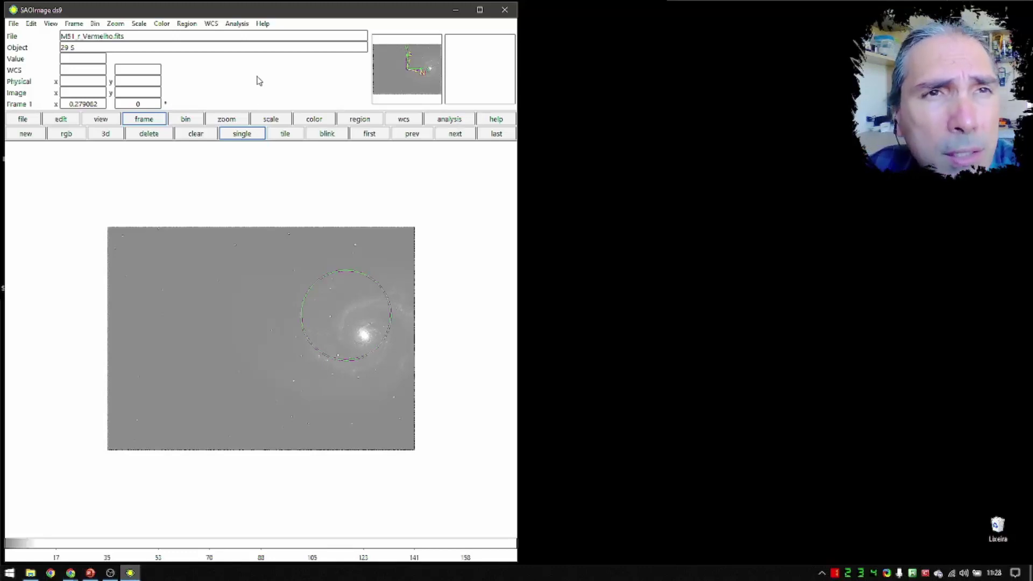
# Step: Place the preferences beside the image and choose Region as the default Edit mode under Menus and Buttons
pyautogui.click(30, 24)
pyautogui.click(64, 201)
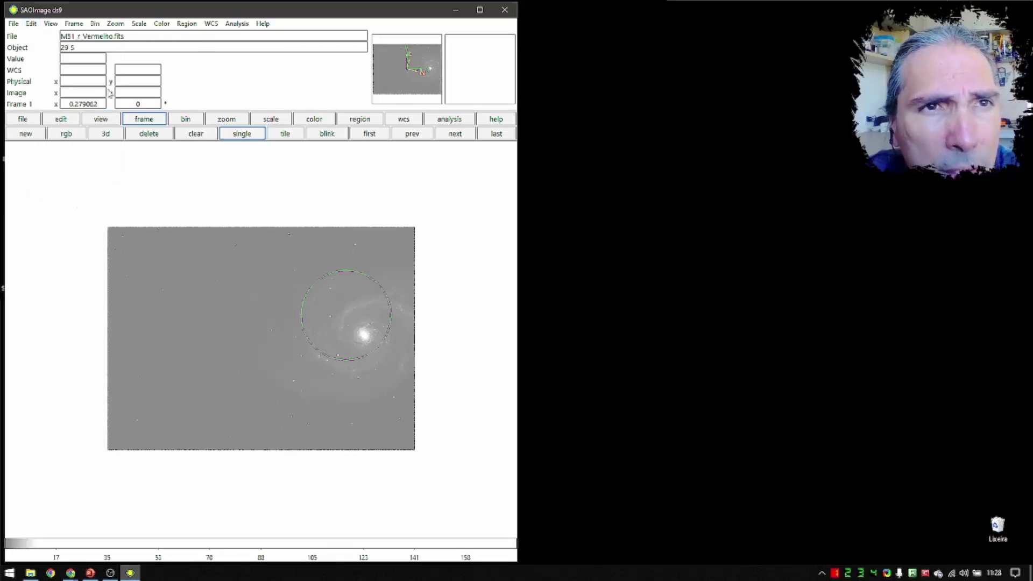
pyautogui.moveTo(228, 93); pyautogui.dragTo(667, 13)
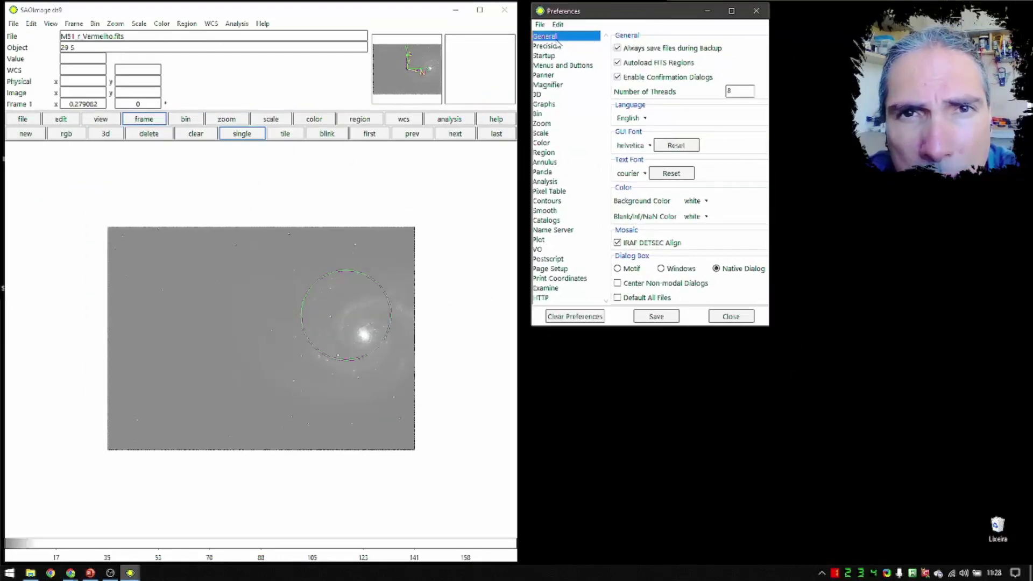
pyautogui.click(371, 169)
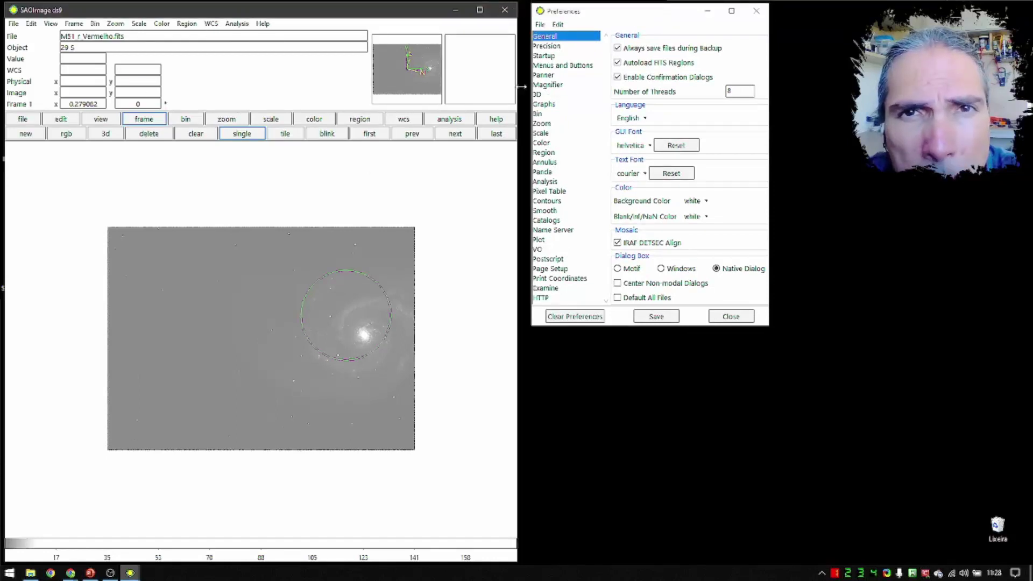
pyautogui.click(593, 72)
pyautogui.click(569, 67)
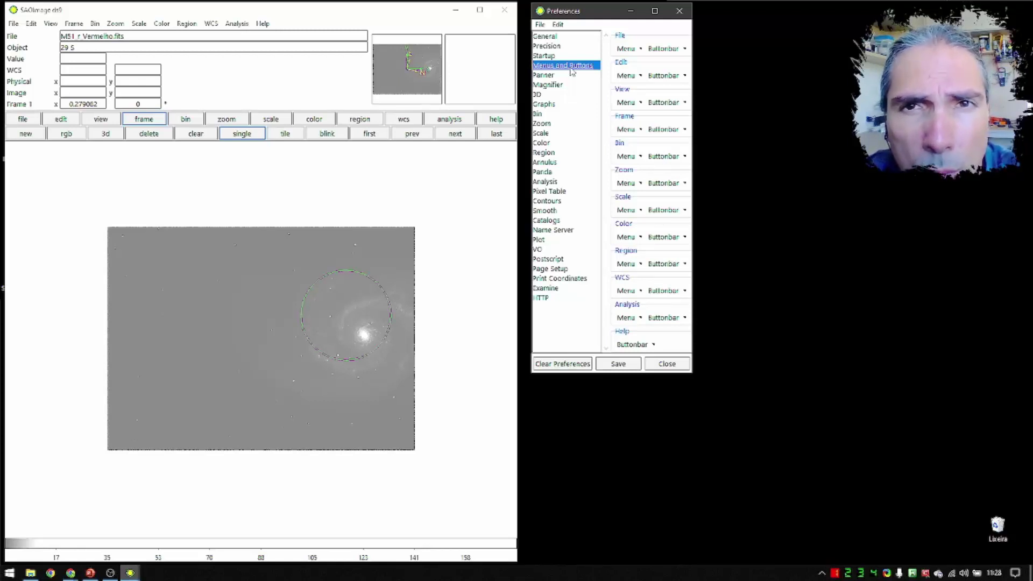
pyautogui.click(639, 76)
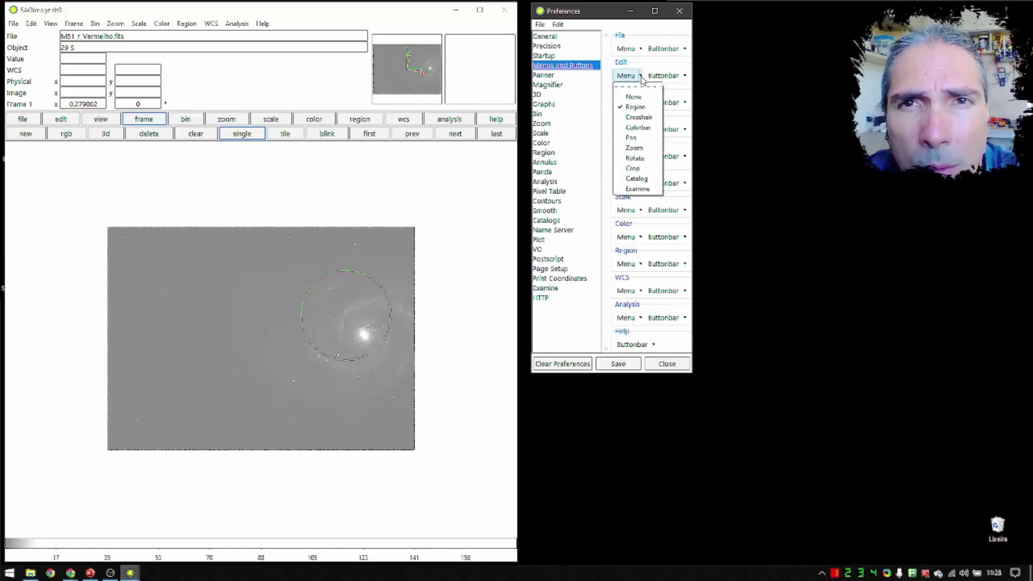
pyautogui.click(639, 107)
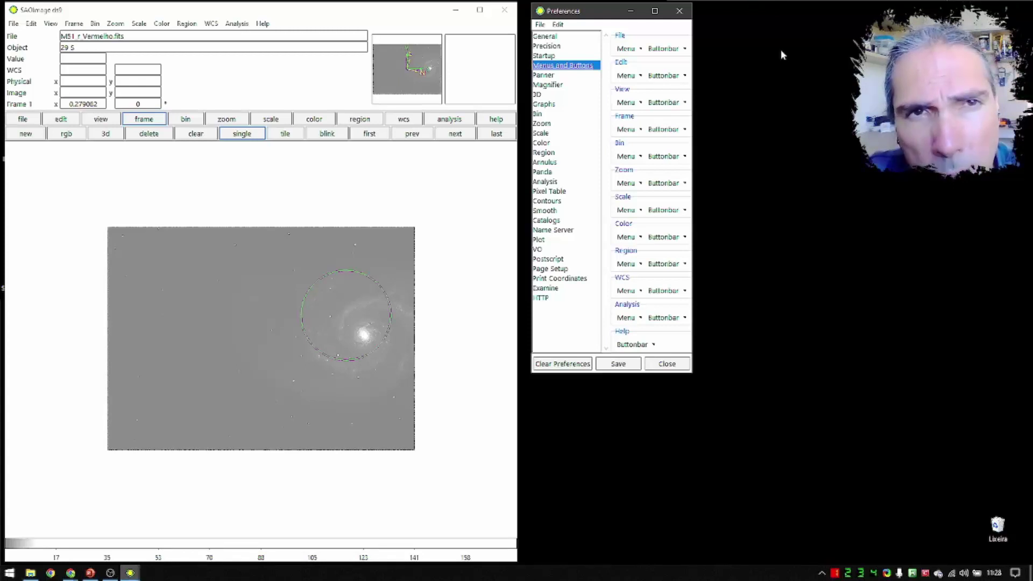
# Step: View the Region preferences, then choose Projection as the default region shape under Menus and Buttons
pyautogui.click(545, 154)
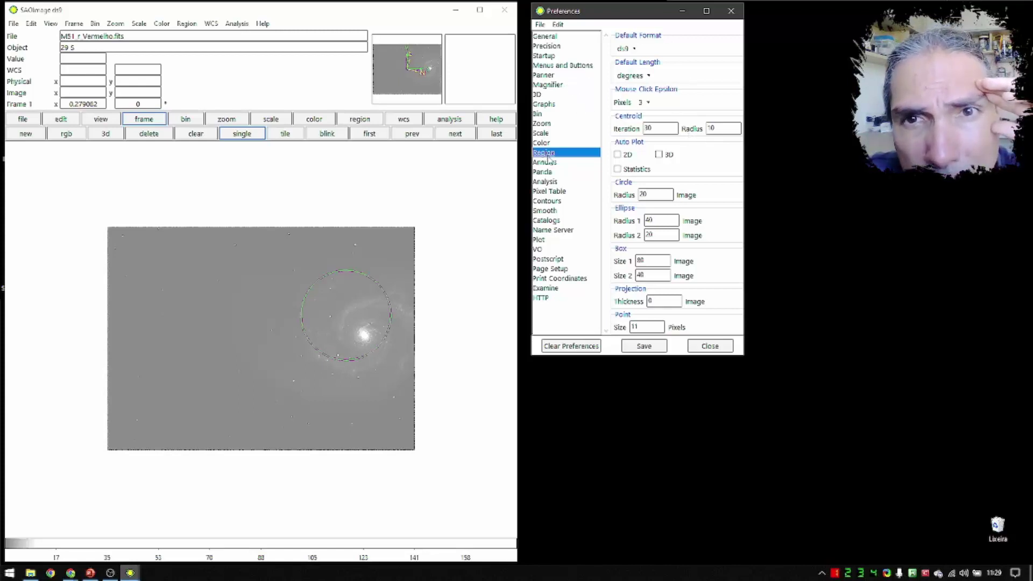
pyautogui.click(548, 68)
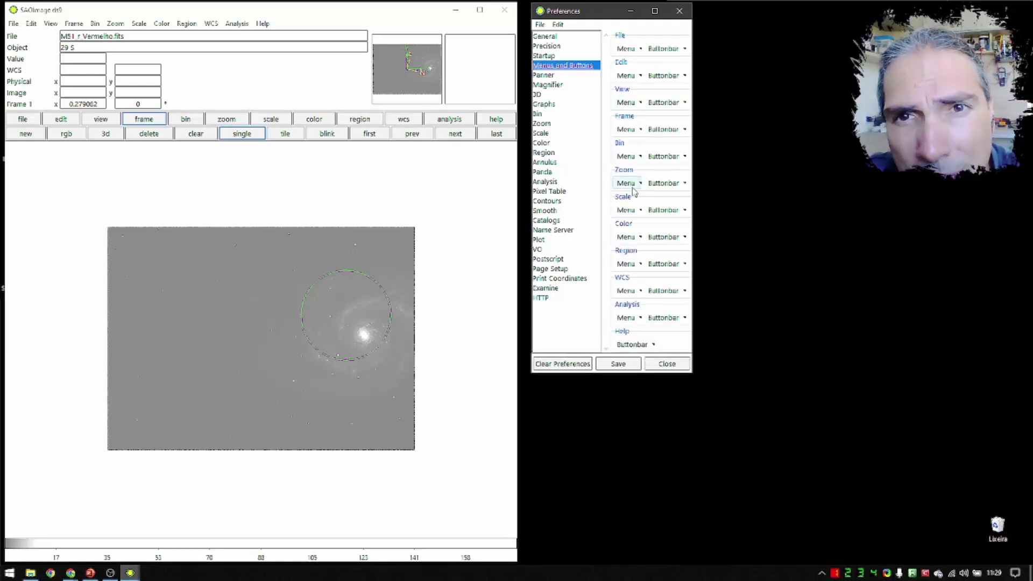
pyautogui.click(640, 265)
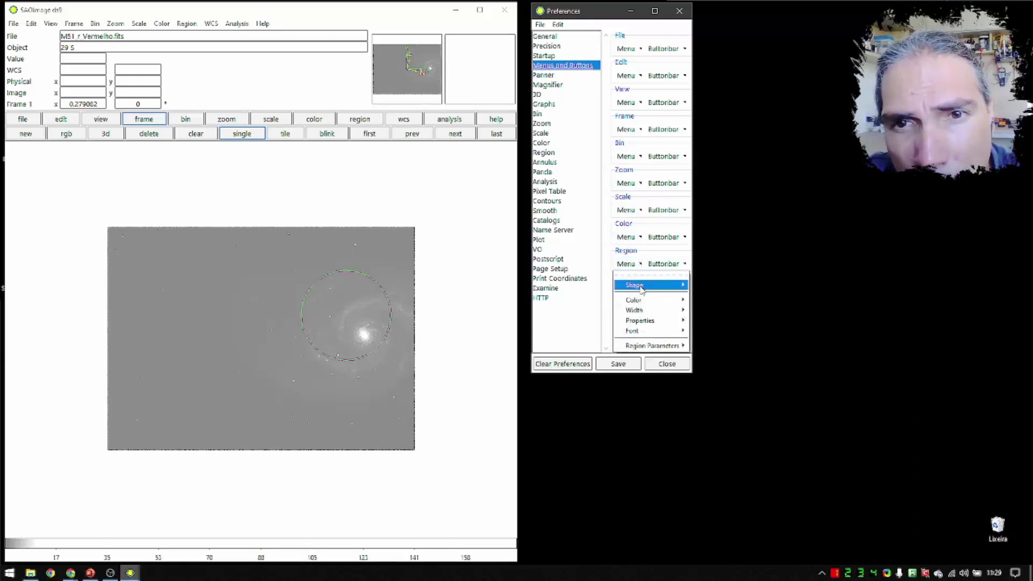
pyautogui.moveTo(642, 290)
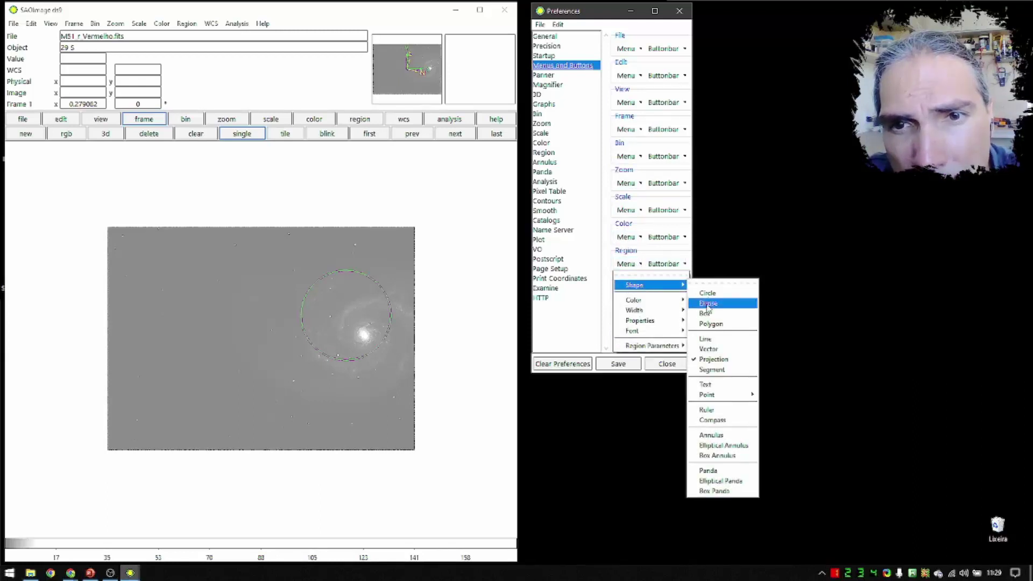
pyautogui.click(726, 360)
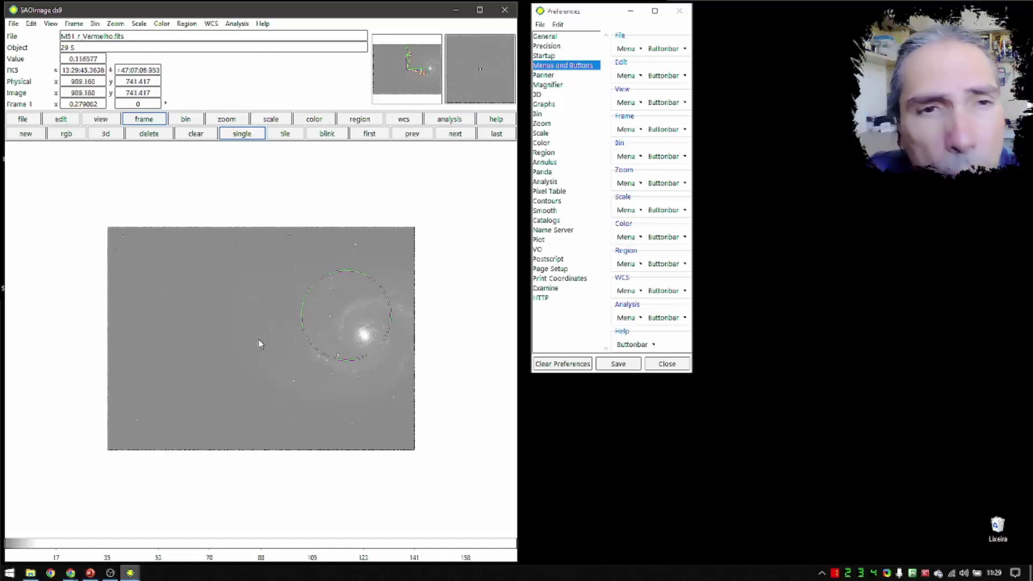
# Step: Draw a test circle region in the empty sky beside the galaxy and delete it
pyautogui.click(240, 343)
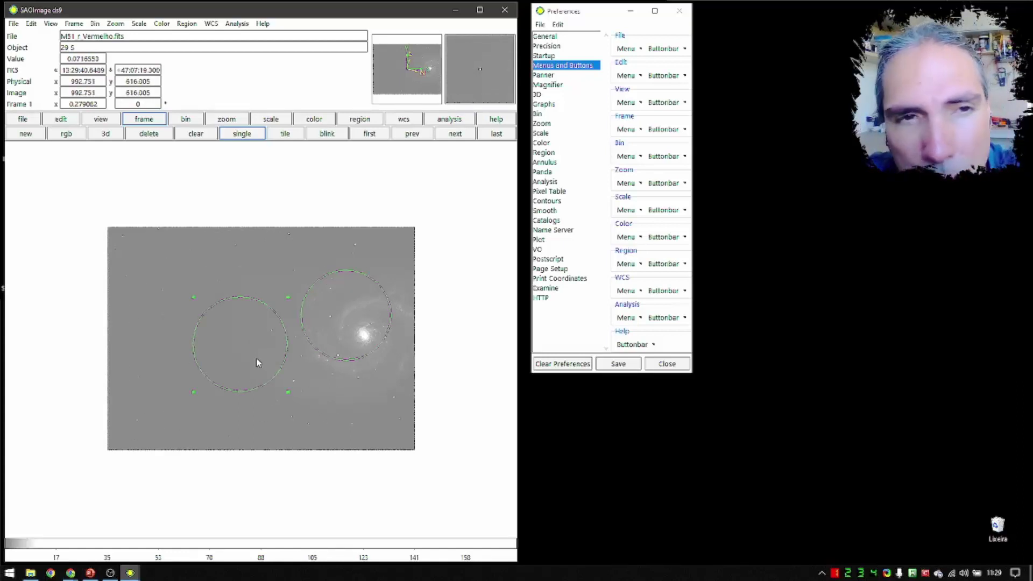
pyautogui.press('Delete')
pyautogui.click(619, 267)
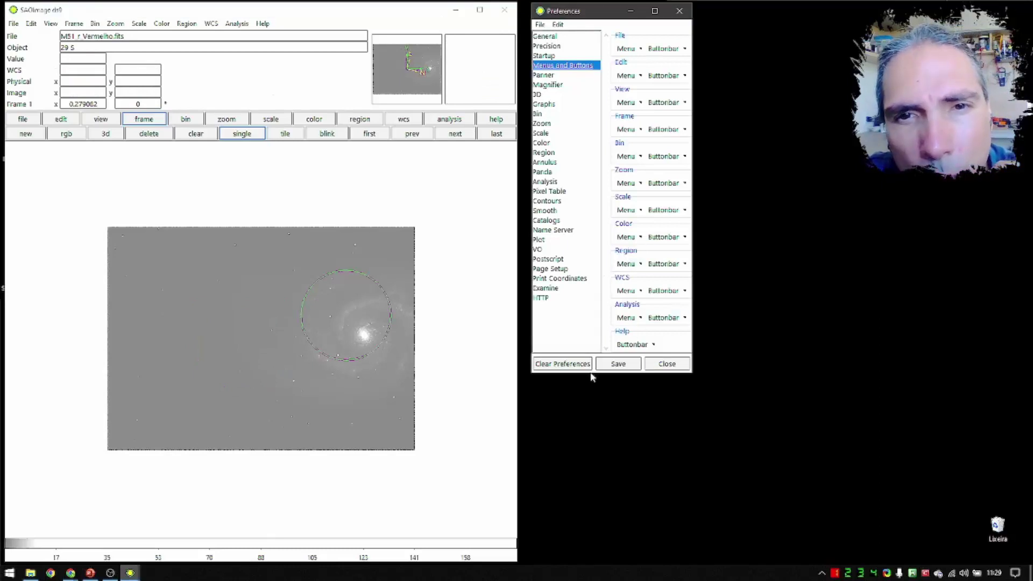
# Step: Draw a projection region across the galaxy's nucleus, close its profile plot, and delete the projection
pyautogui.click(320, 69)
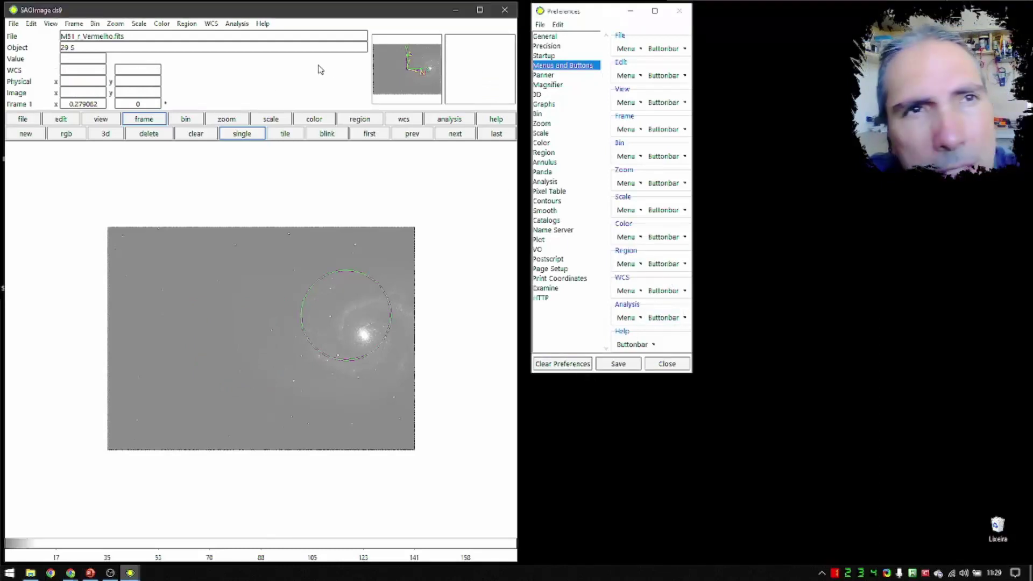
pyautogui.click(187, 24)
pyautogui.moveTo(210, 59)
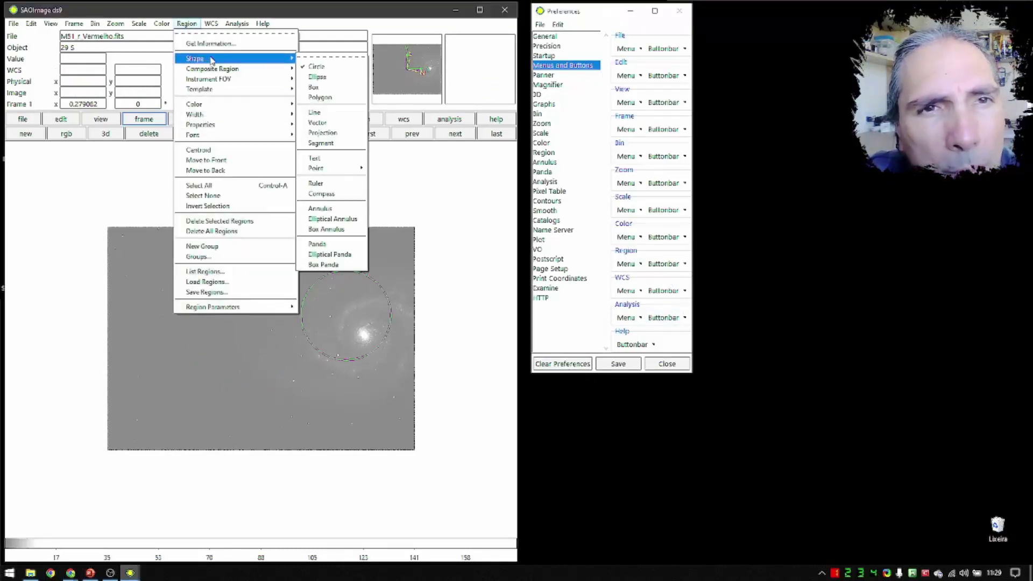
pyautogui.click(342, 135)
pyautogui.moveTo(185, 341); pyautogui.dragTo(395, 334)
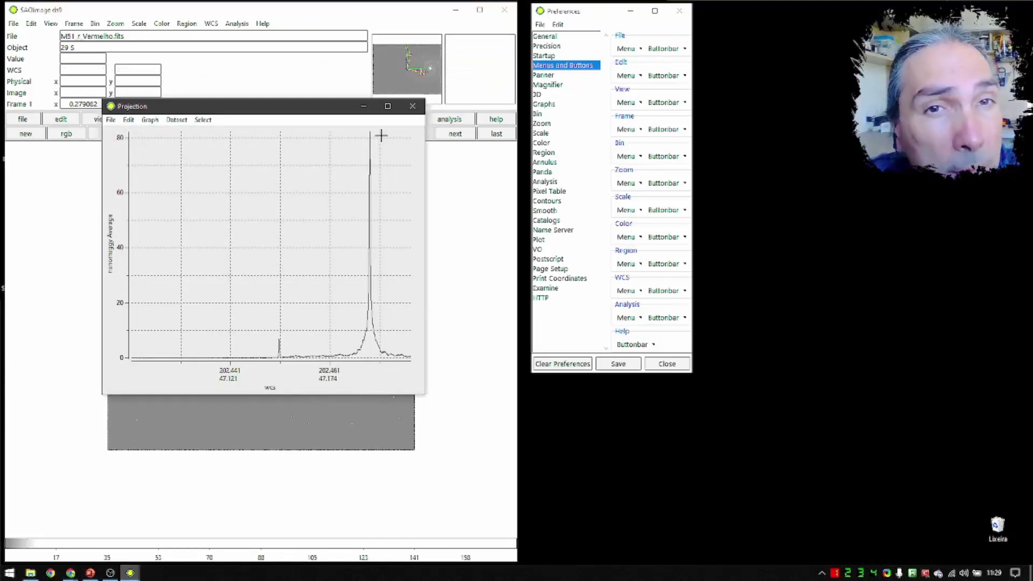
pyautogui.click(413, 106)
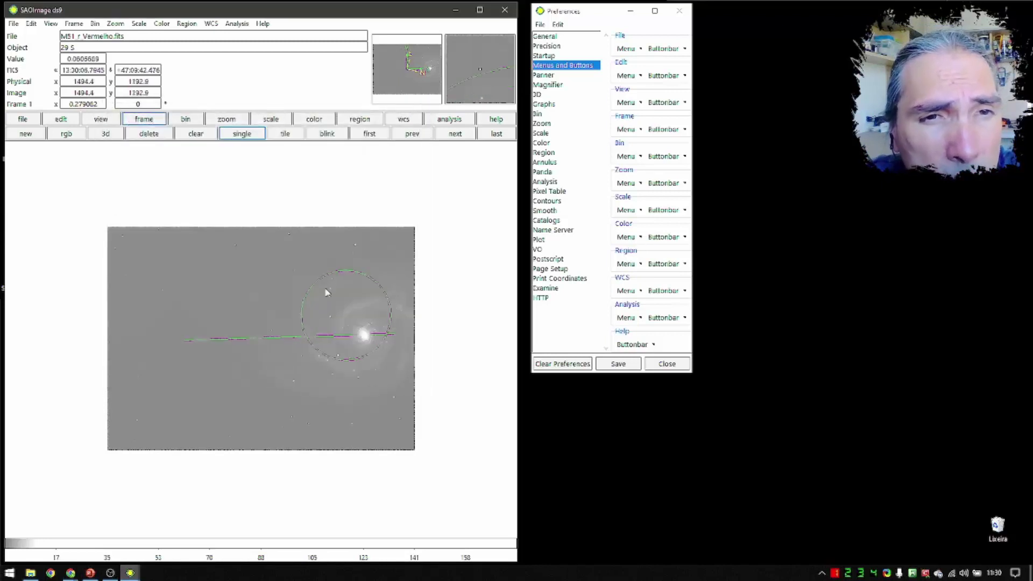
pyautogui.click(285, 338)
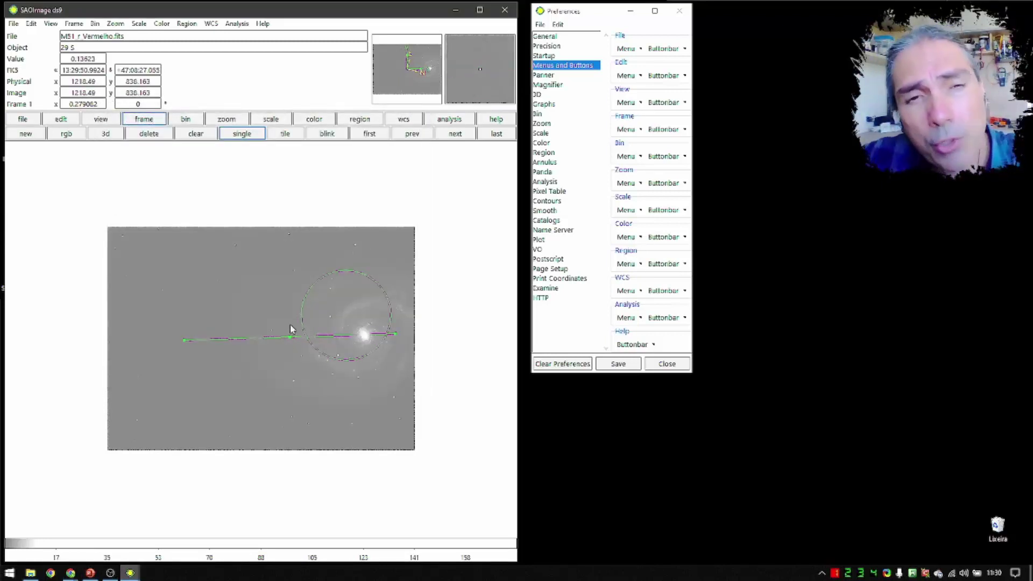
pyautogui.press('Delete')
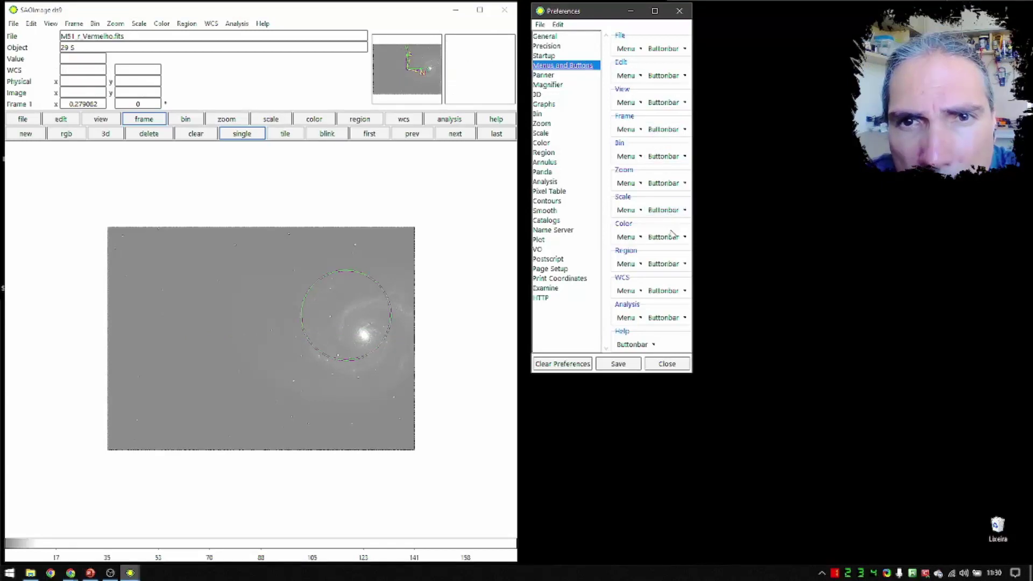
# Step: Examine which Region commands and shapes can be included in the button bar
pyautogui.click(681, 269)
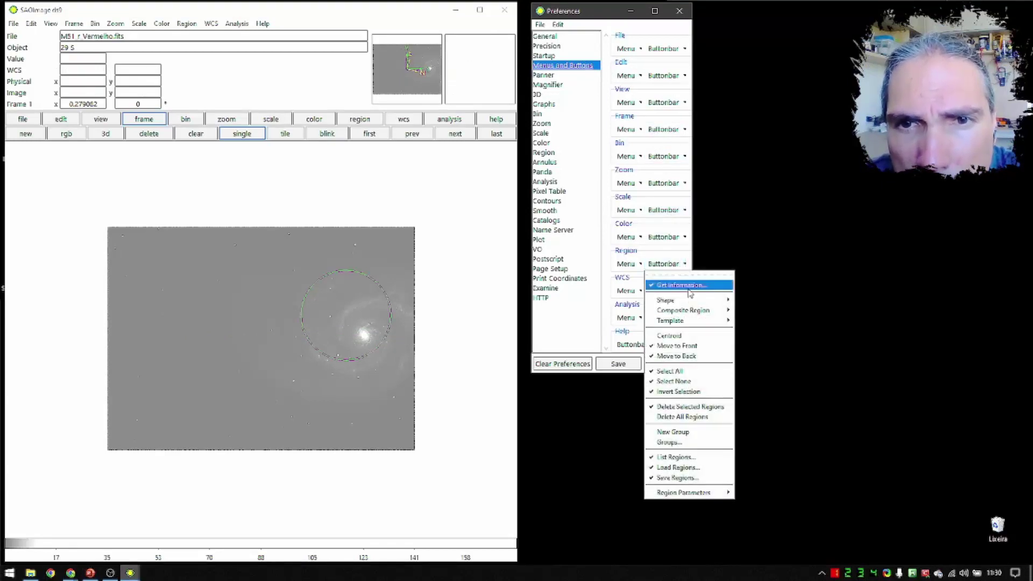
pyautogui.moveTo(700, 302)
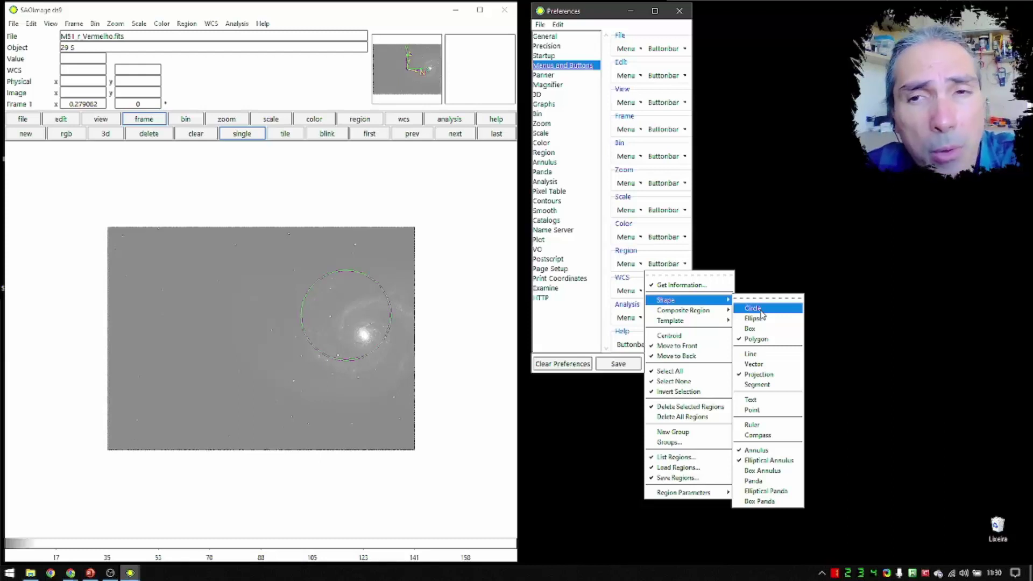
pyautogui.click(797, 385)
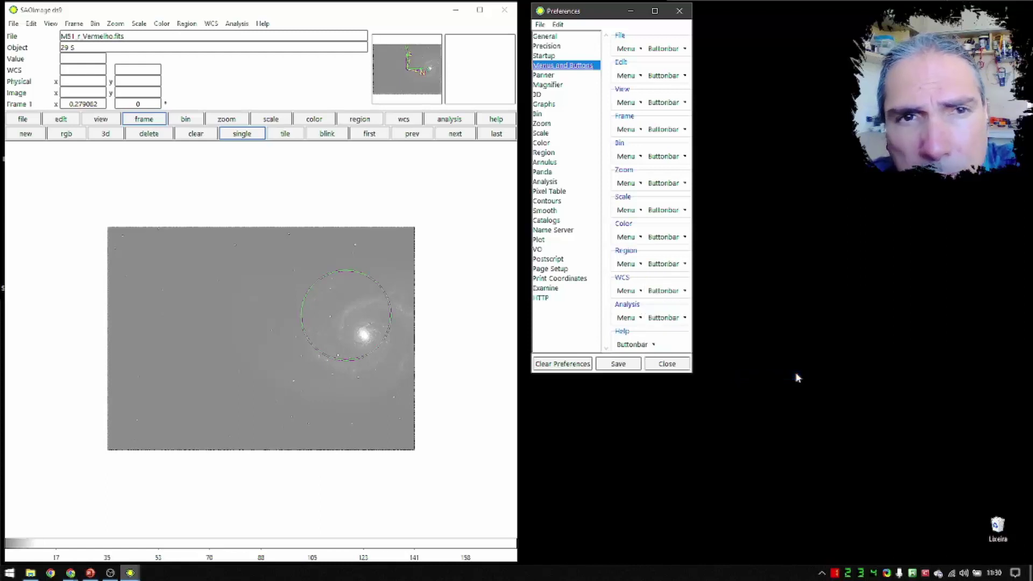
# Step: Zoom the image in and out, and fit it to the frame
pyautogui.click(477, 17)
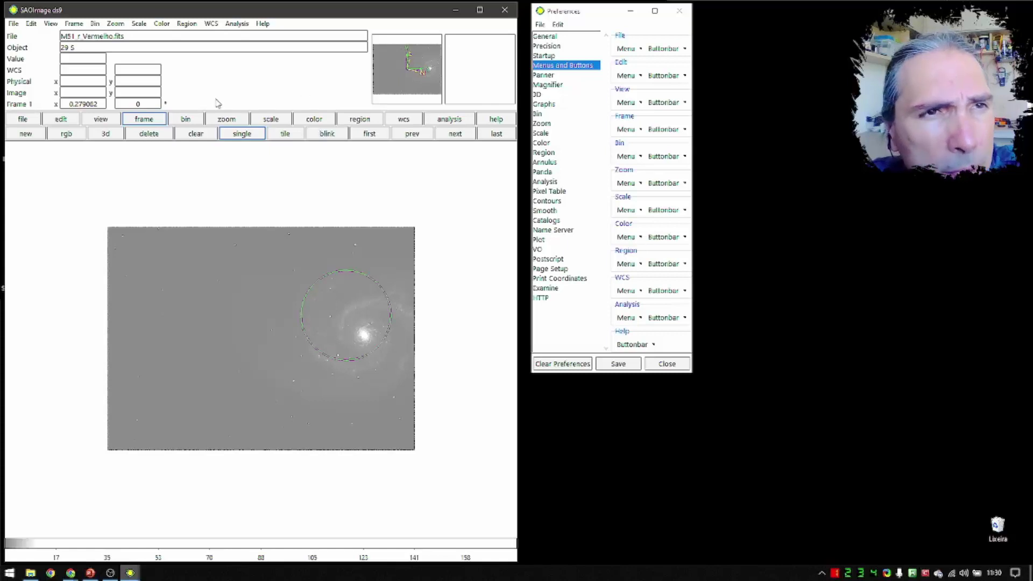
pyautogui.click(227, 123)
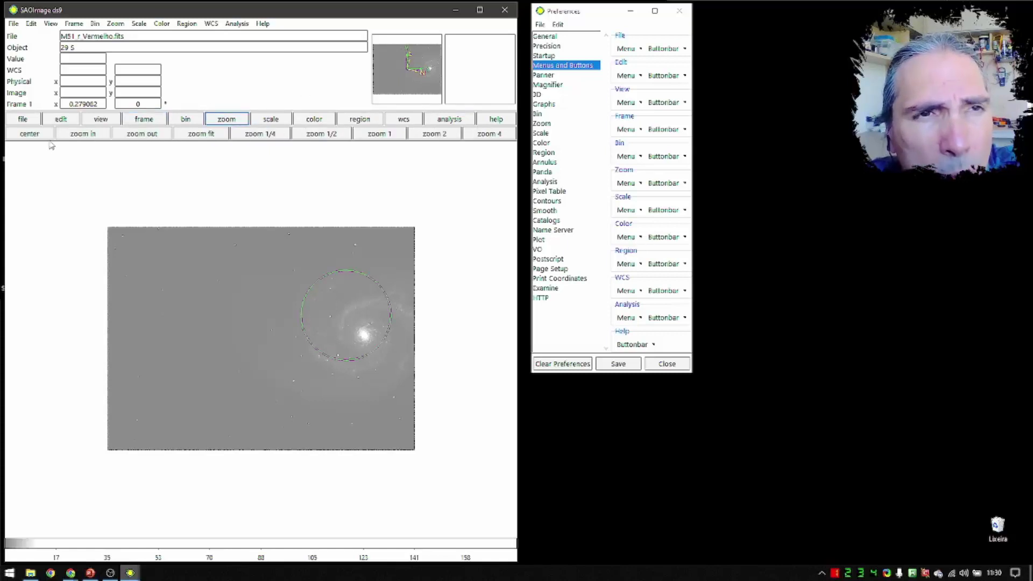
pyautogui.click(101, 138)
pyautogui.click(132, 134)
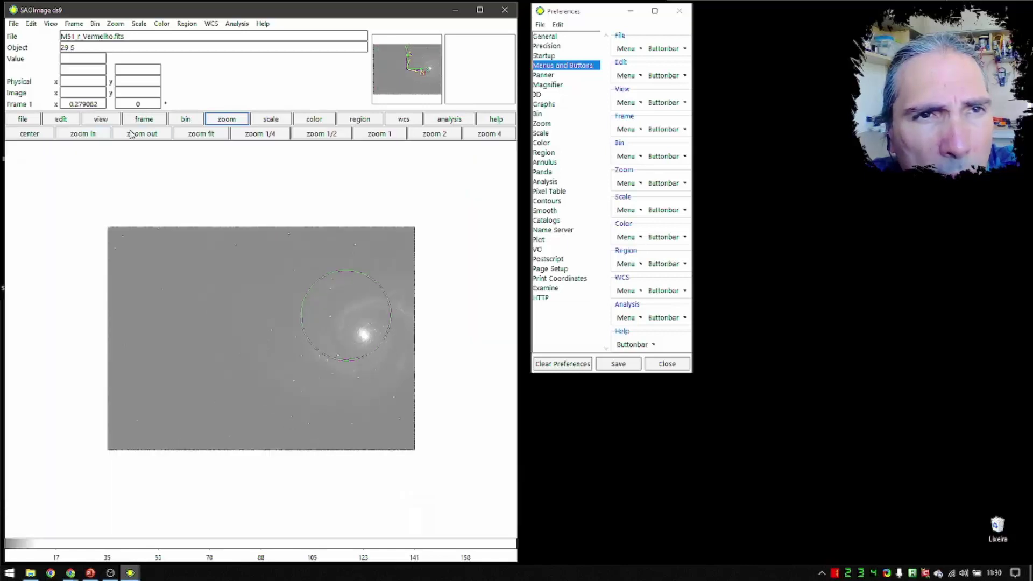
pyautogui.click(208, 136)
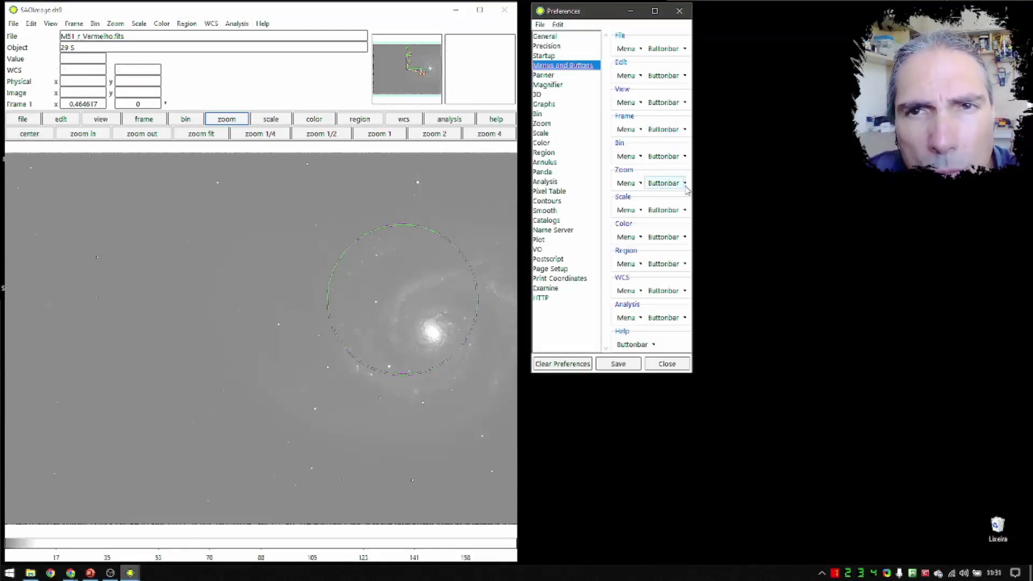
# Step: Add the Invert X and Invert Y commands to the Zoom button bar
pyautogui.click(685, 183)
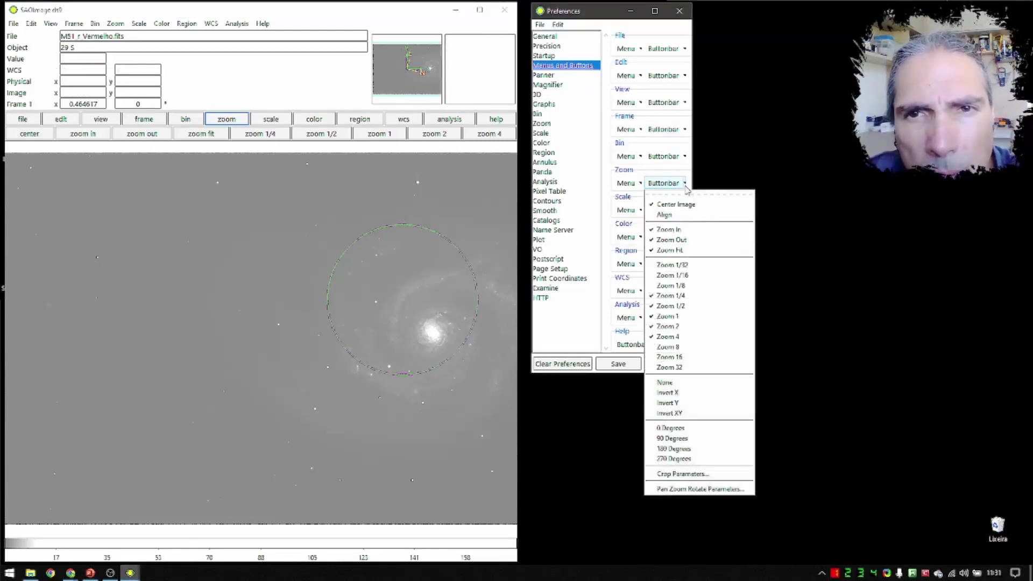
pyautogui.click(682, 414)
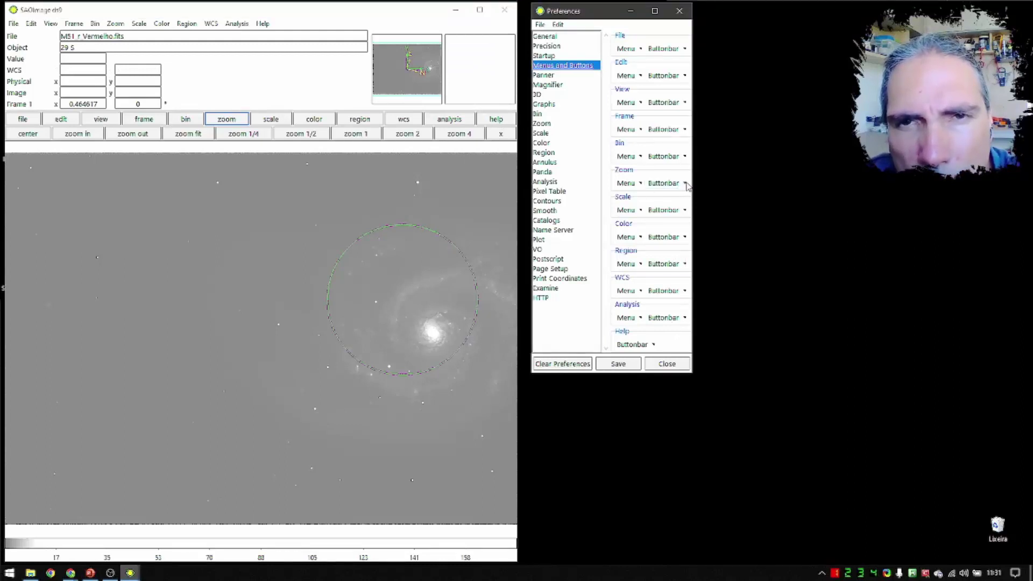
pyautogui.click(685, 183)
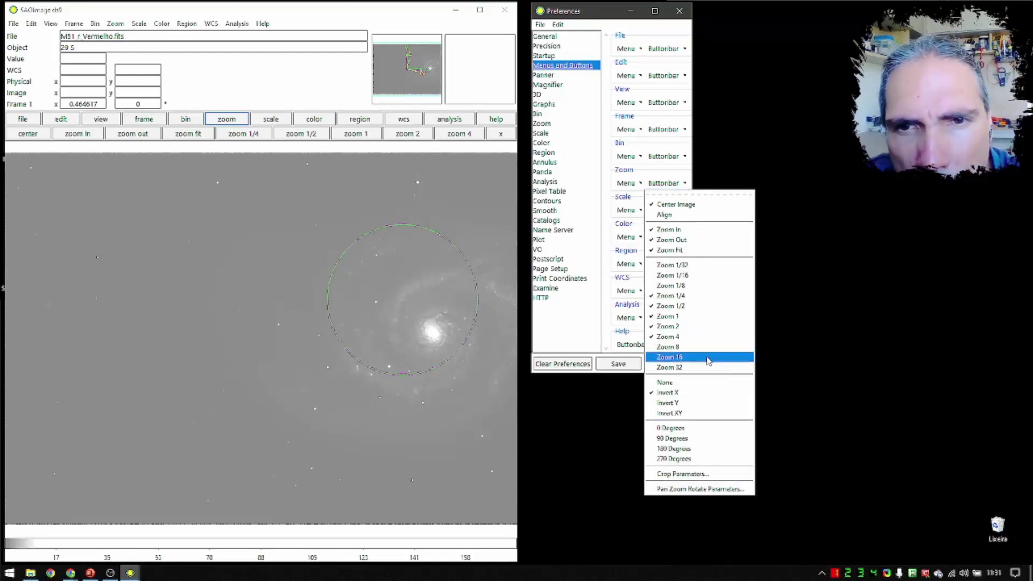
pyautogui.click(706, 404)
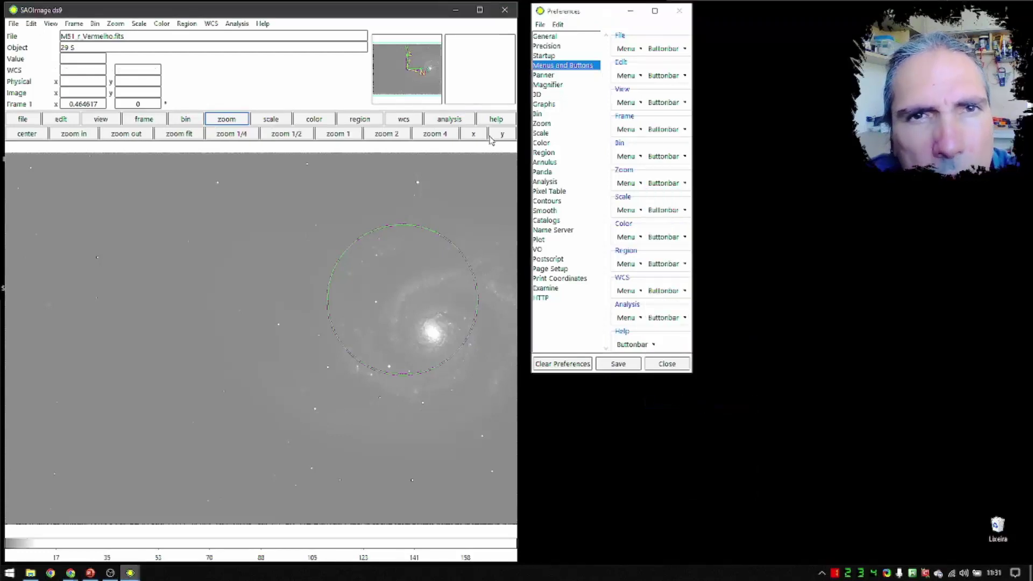
# Step: Invert the galaxy image alternately in X and Y, ending with the Y inversion, and save the preferences
pyautogui.click(475, 135)
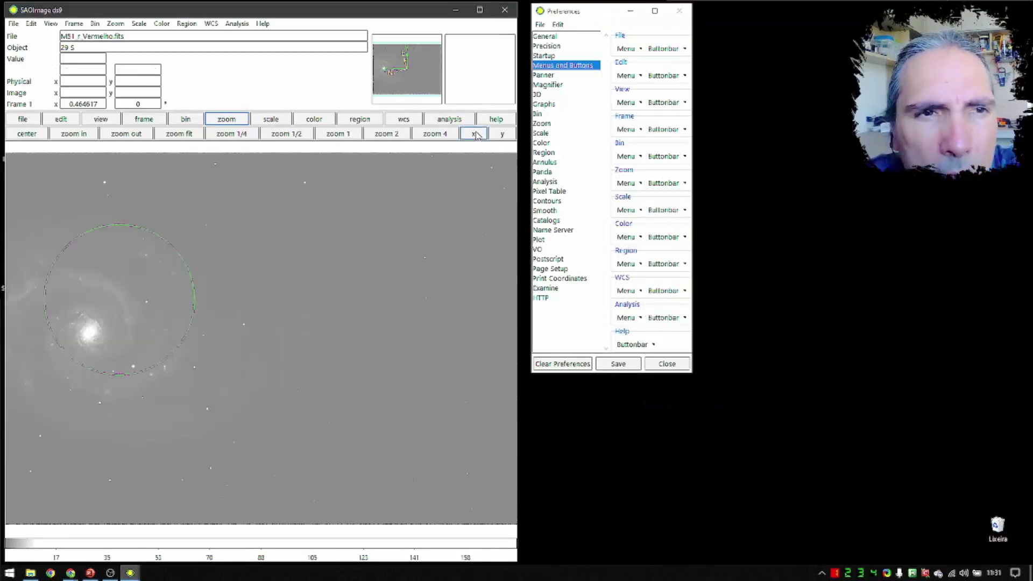
pyautogui.click(502, 136)
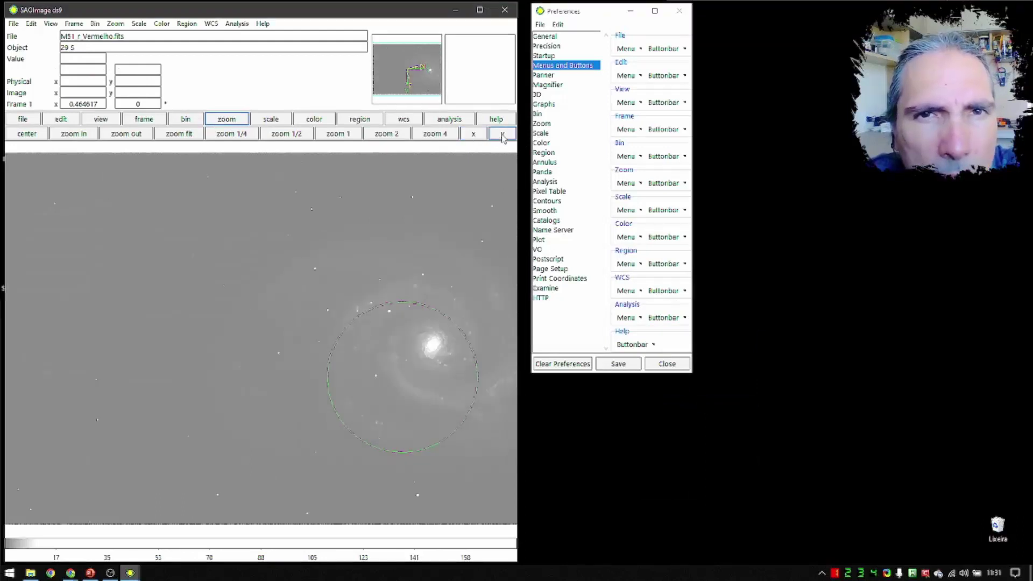
pyautogui.click(473, 135)
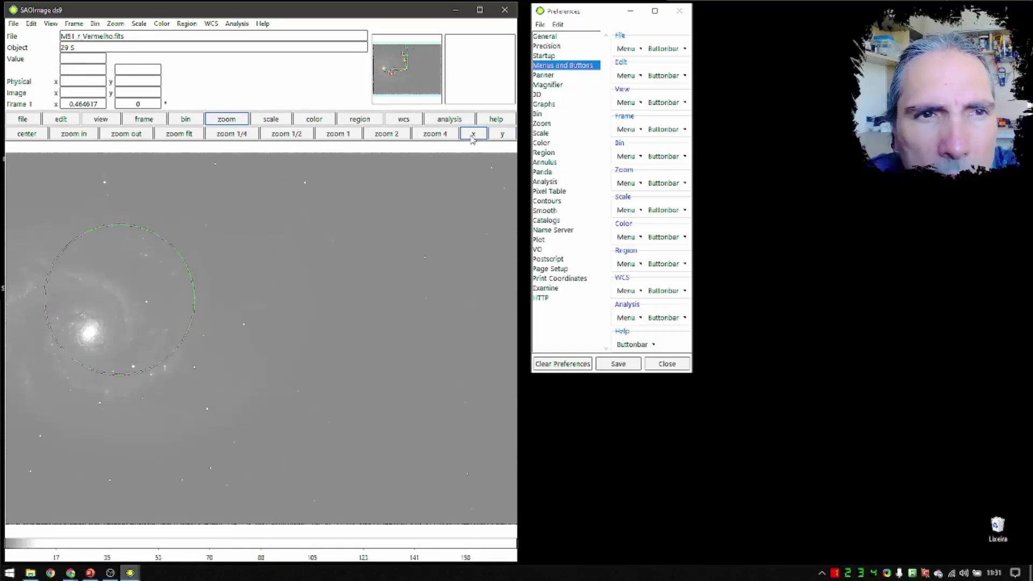
pyautogui.click(501, 135)
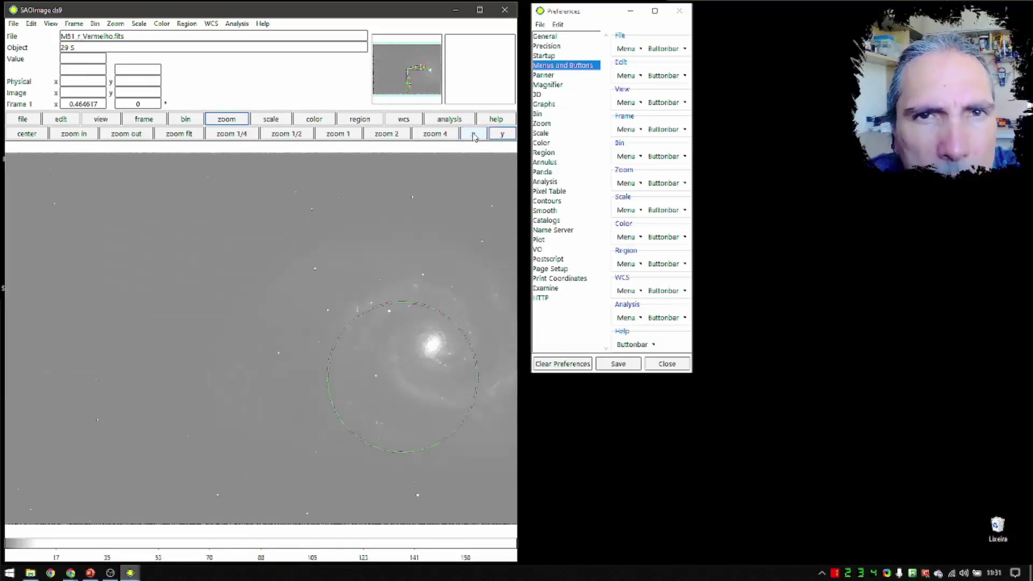
pyautogui.click(473, 136)
pyautogui.click(510, 135)
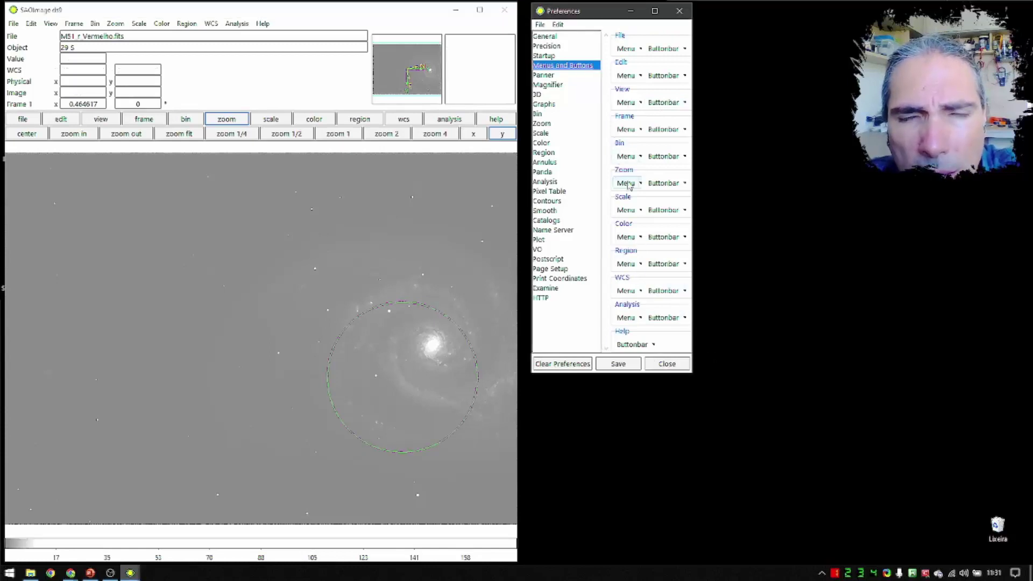
pyautogui.click(632, 366)
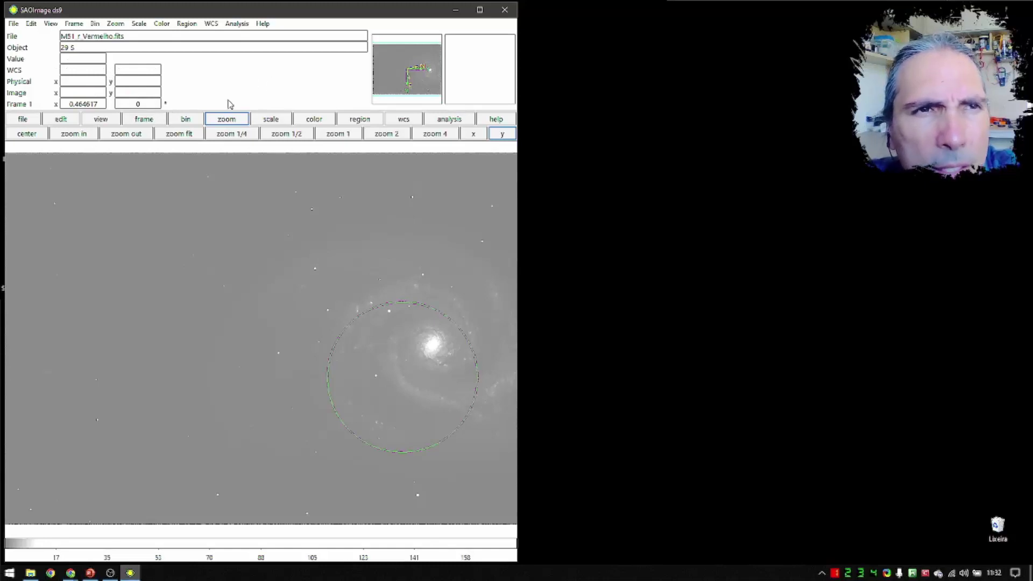
pyautogui.click(31, 24)
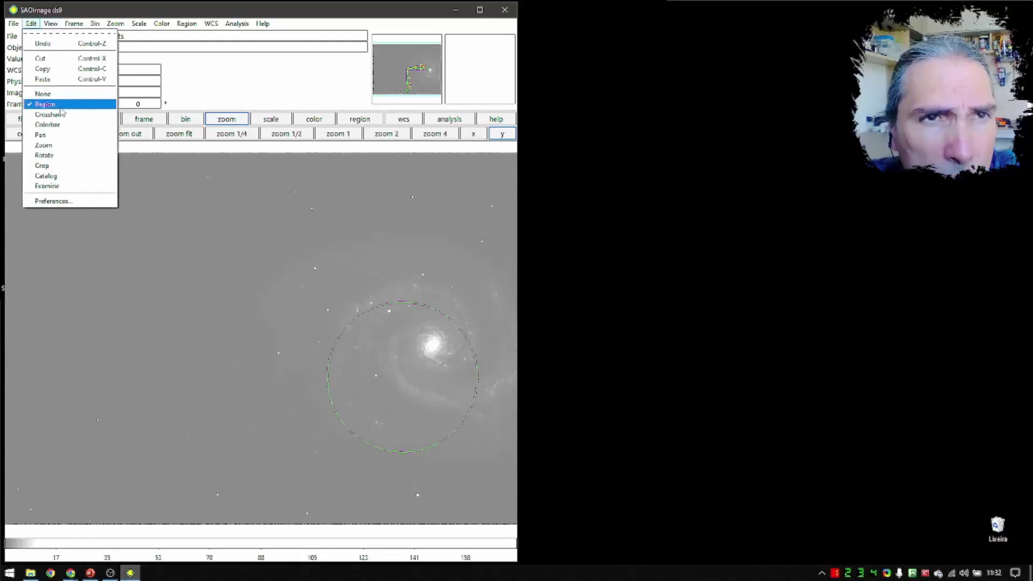
pyautogui.click(234, 66)
pyautogui.click(187, 24)
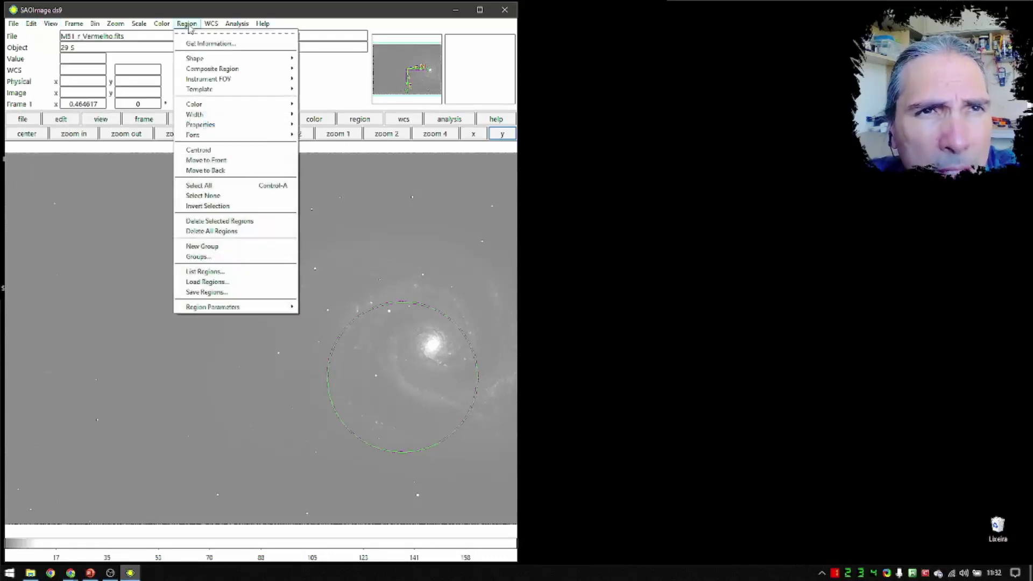
pyautogui.moveTo(264, 59)
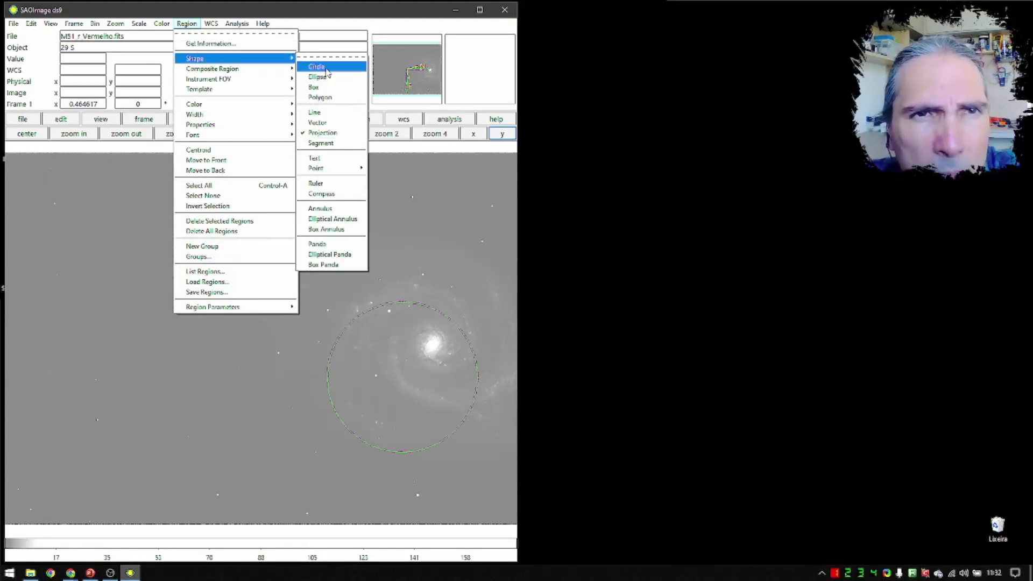
pyautogui.click(338, 35)
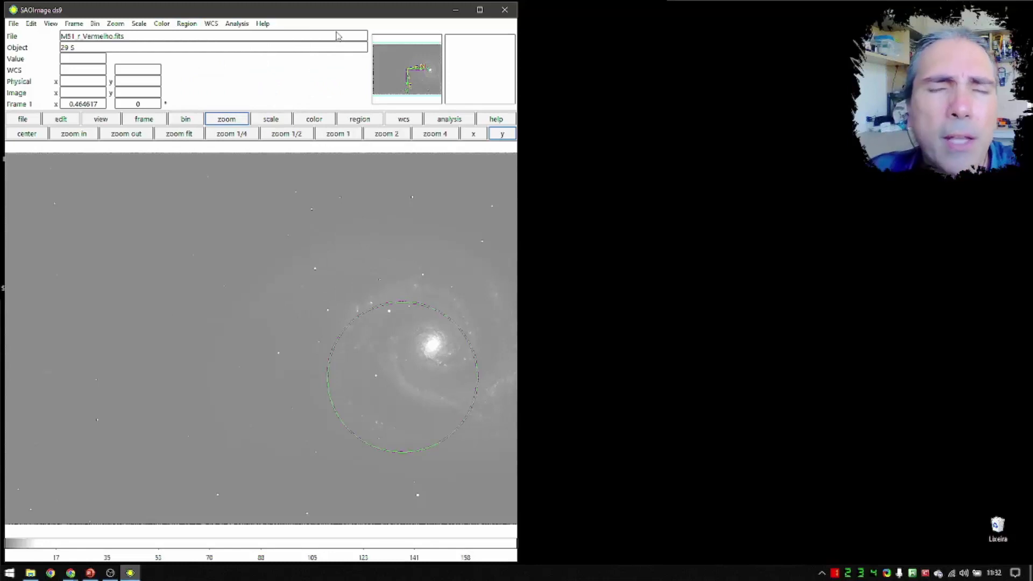